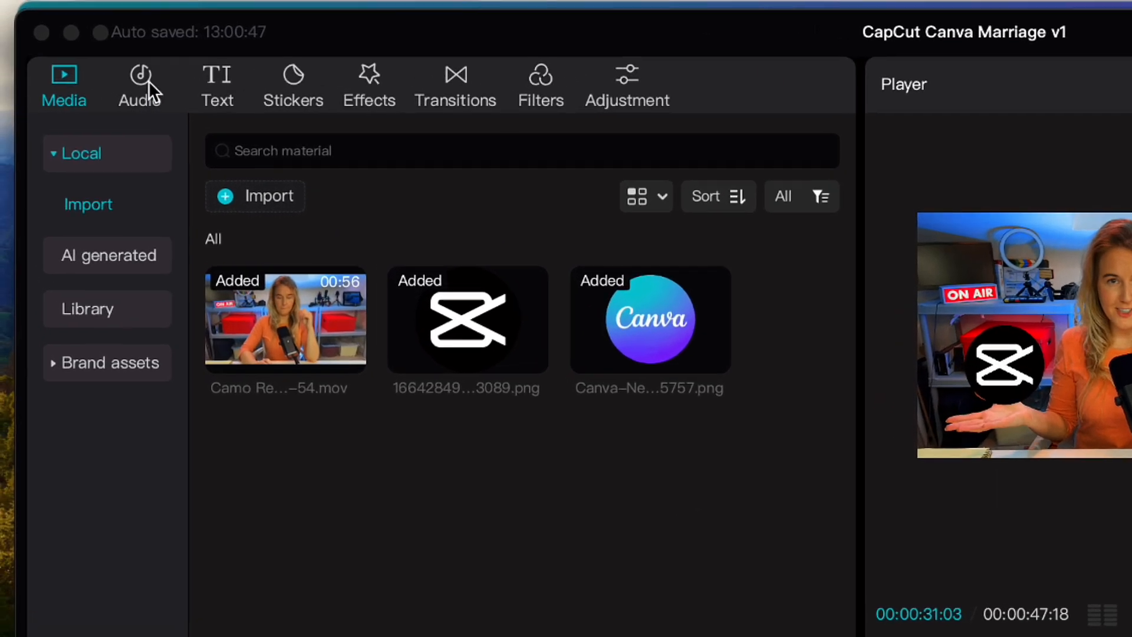
pyautogui.click(56, 44)
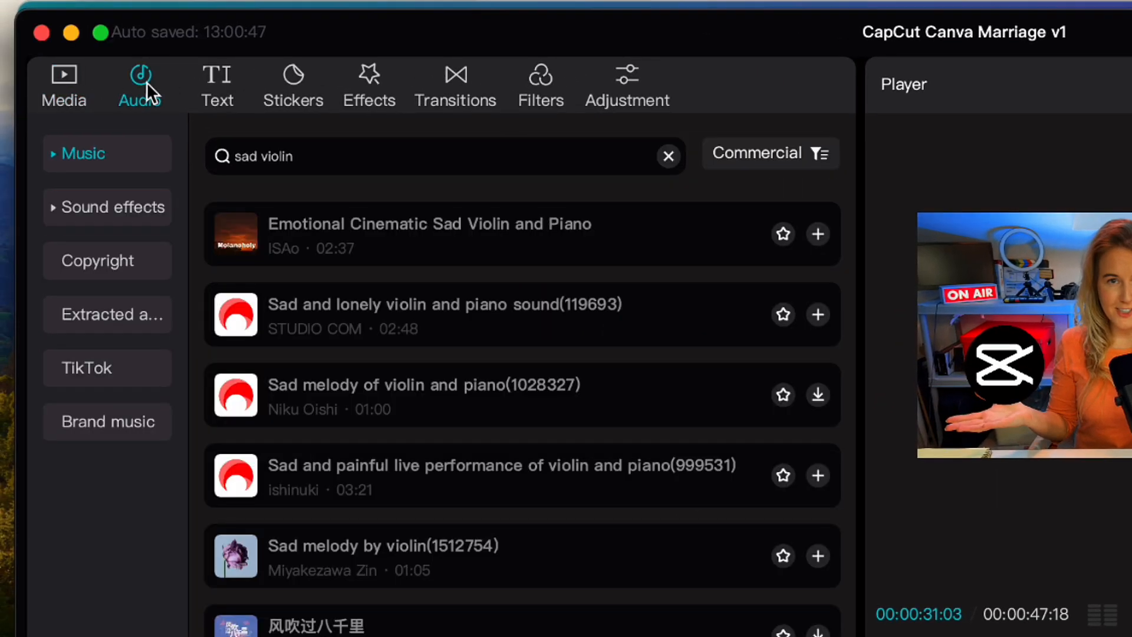
pyautogui.click(296, 83)
pyautogui.click(388, 103)
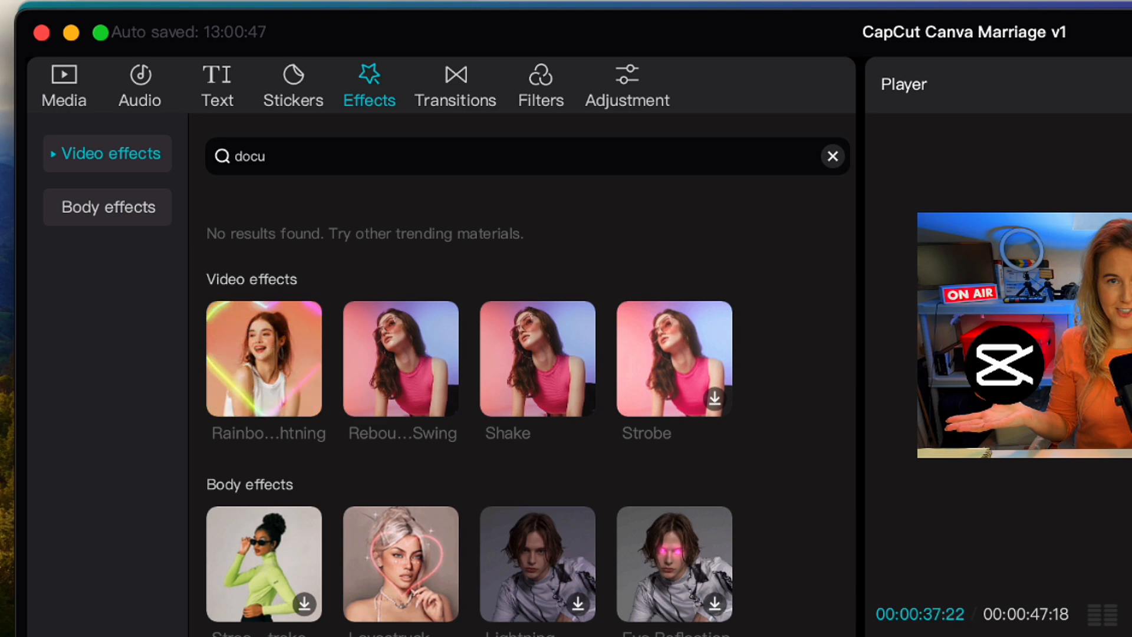
pyautogui.click(452, 84)
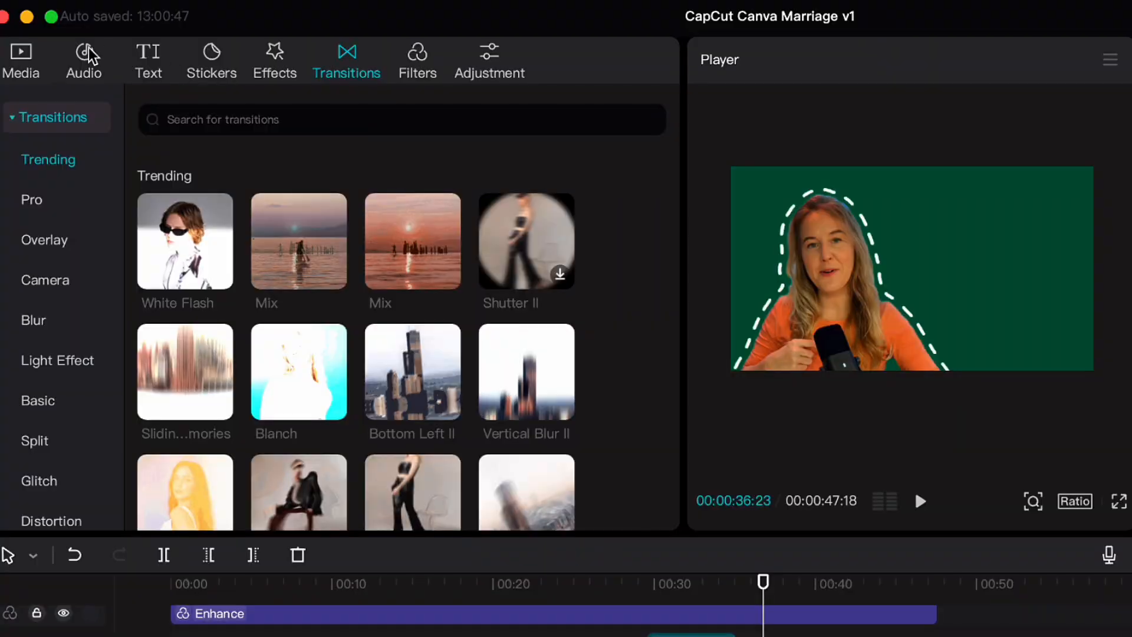
pyautogui.click(86, 57)
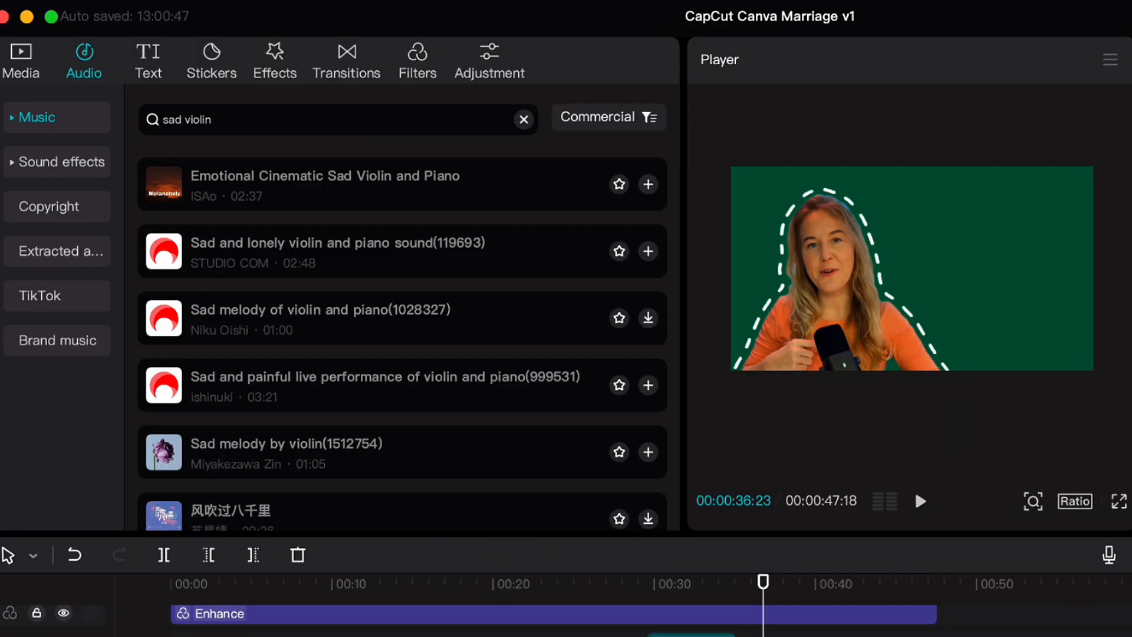
pyautogui.click(74, 171)
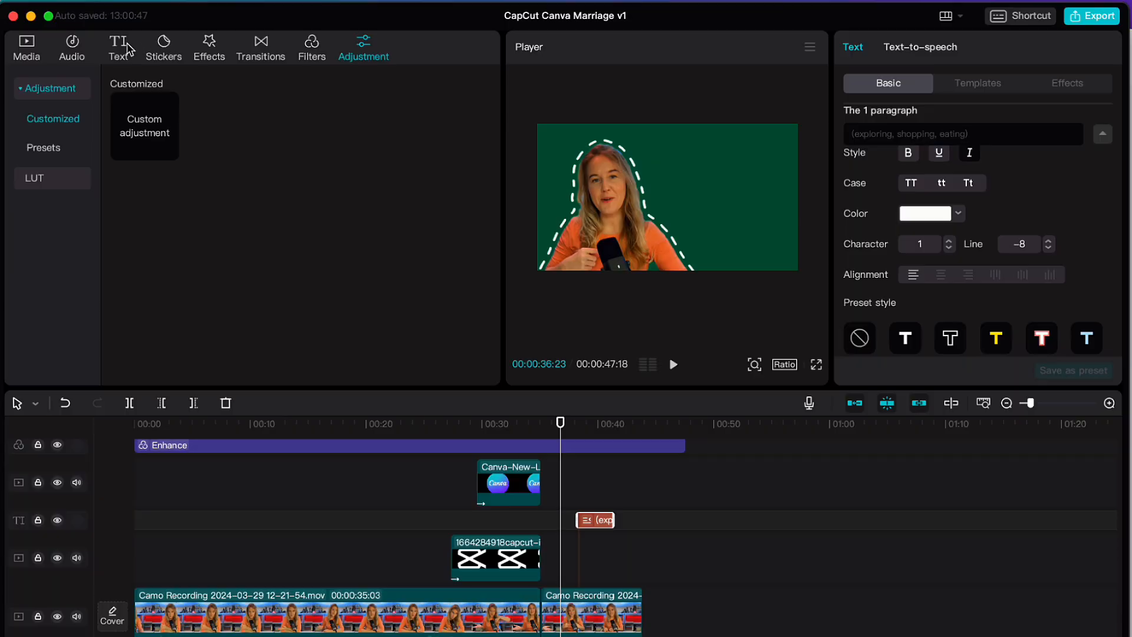
# Step: Add the trending Subscribe Bell Notification text template after the existing title clip, shrink it and place it beside the presenter
pyautogui.click(124, 46)
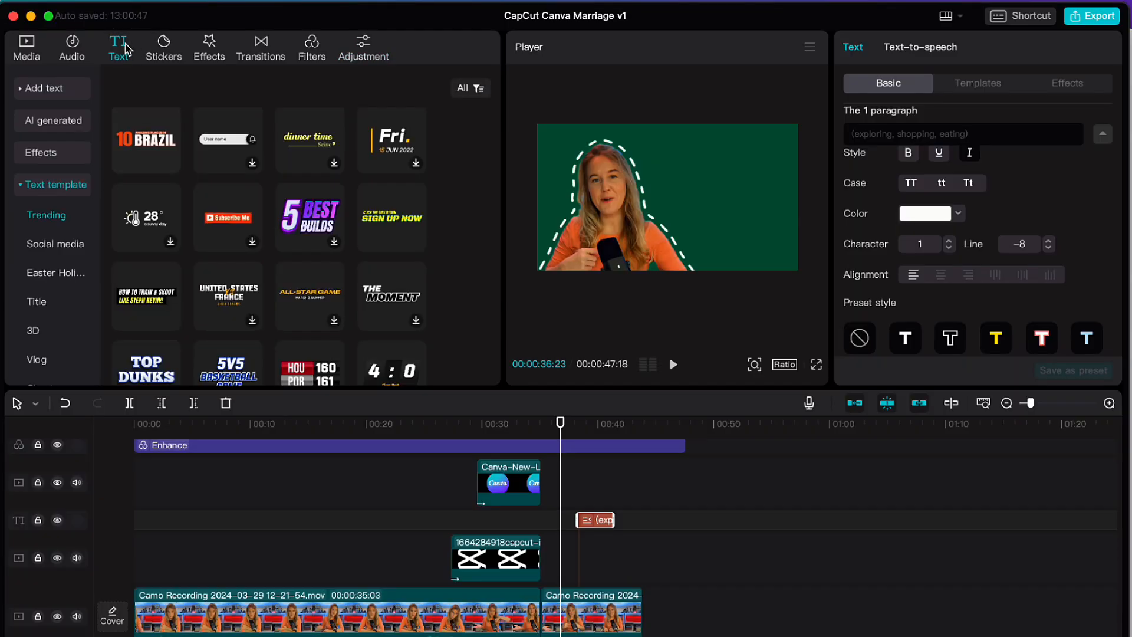
pyautogui.click(66, 188)
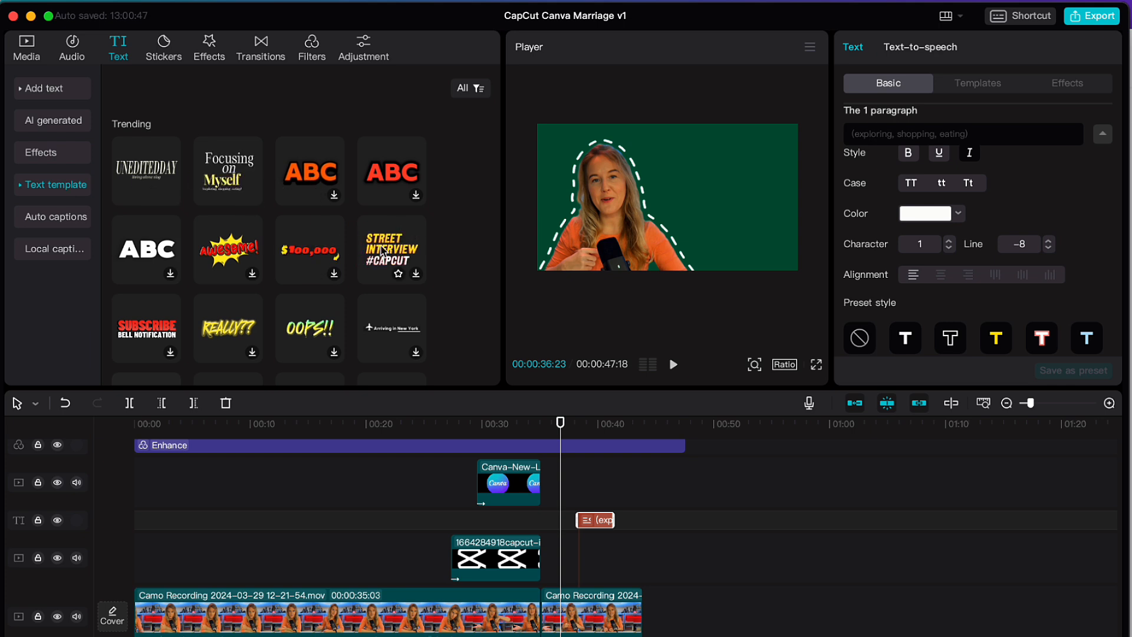
pyautogui.scroll(-2, 304, 284)
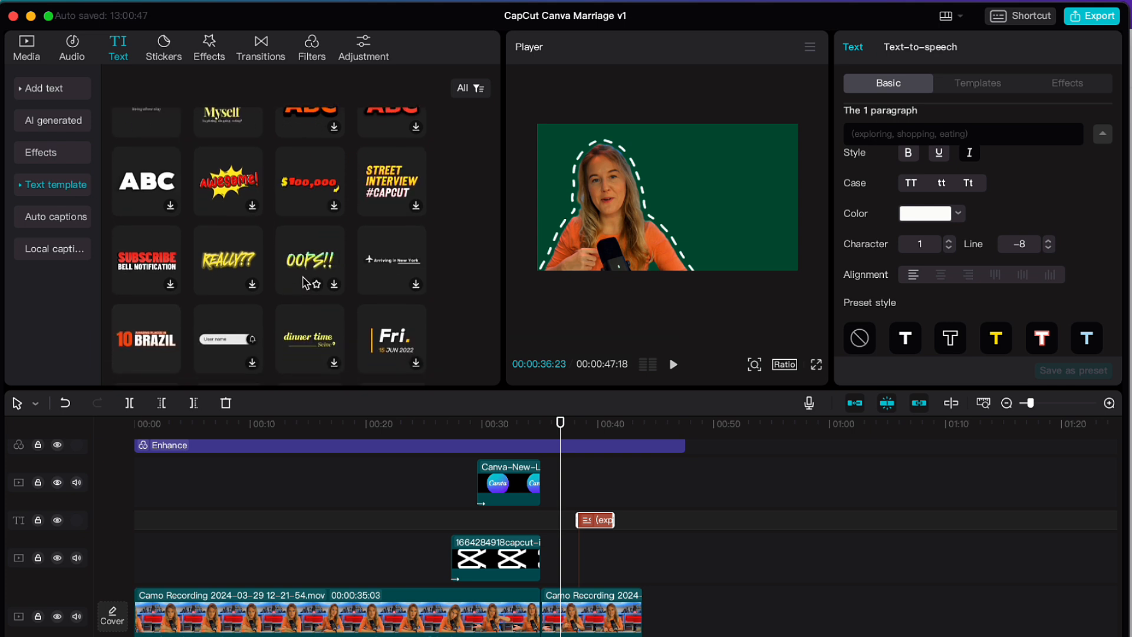
pyautogui.scroll(-2, 197, 213)
pyautogui.moveTo(153, 192); pyautogui.dragTo(623, 519)
pyautogui.click(635, 424)
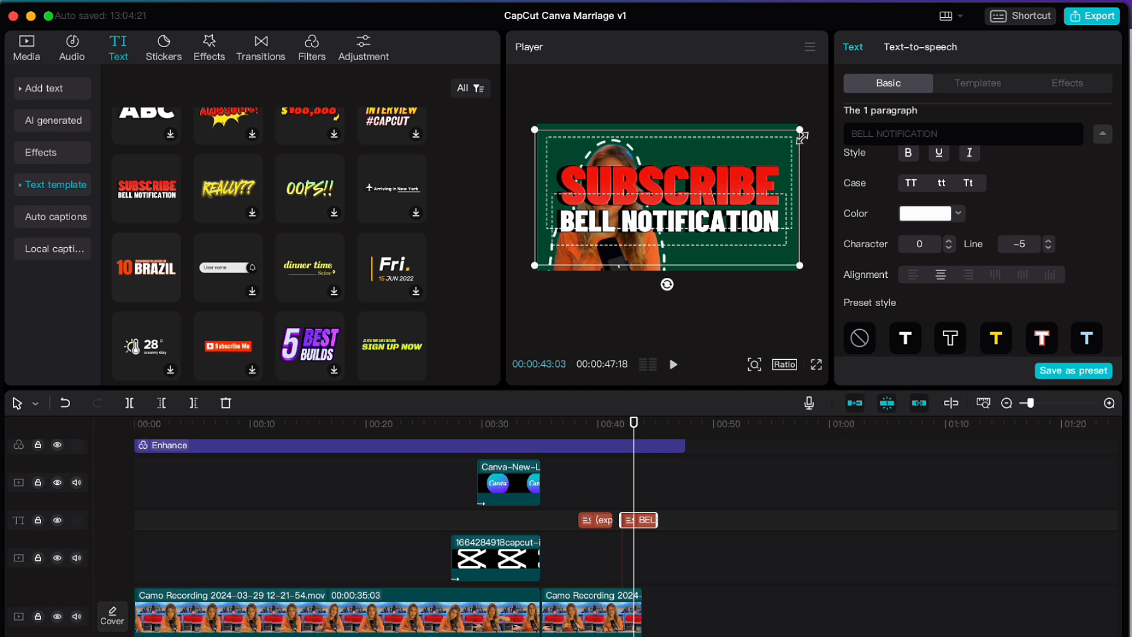
pyautogui.moveTo(802, 138); pyautogui.dragTo(744, 165)
pyautogui.moveTo(667, 206); pyautogui.dragTo(729, 190)
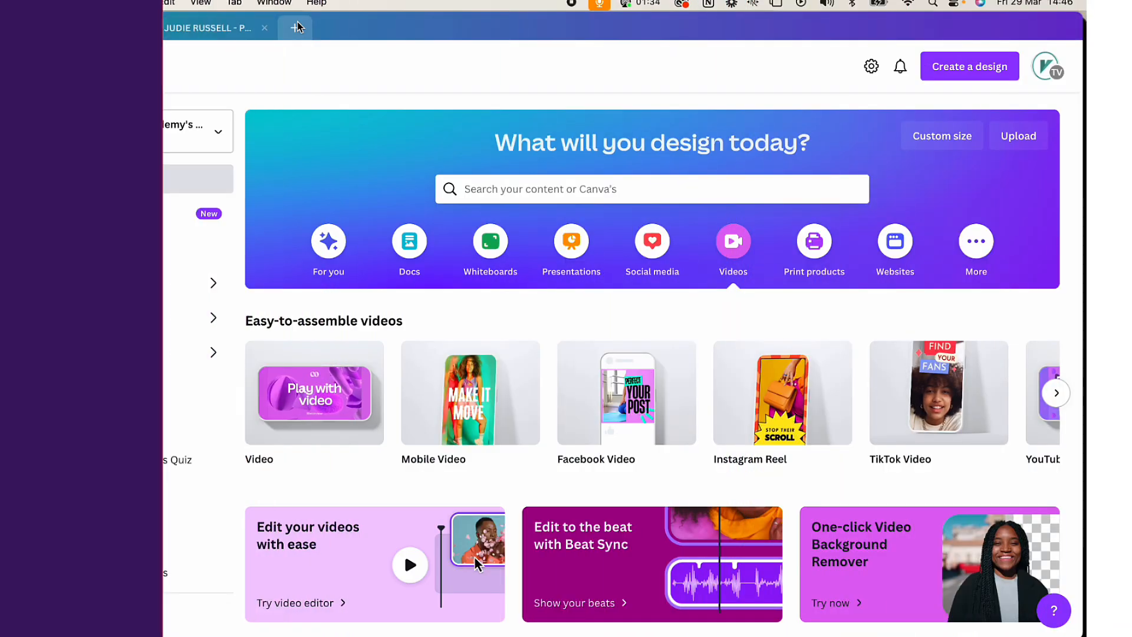
# Step: Switch to Canva, create a 1920 × 1080 px Video design and add a rounded square shape to the page
pyautogui.click(296, 28)
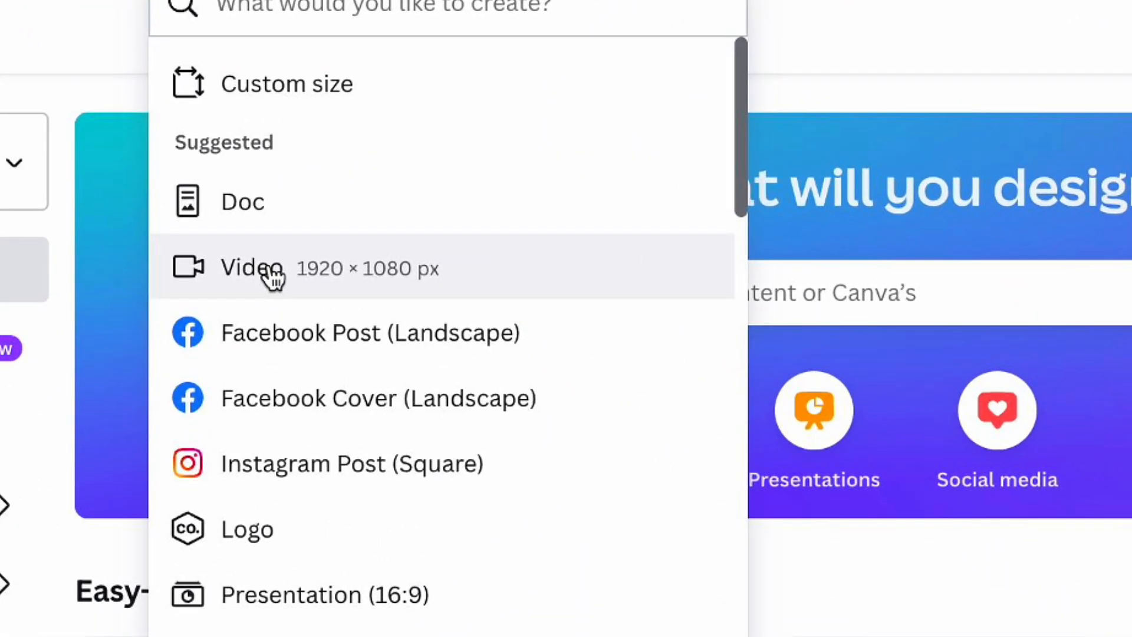
pyautogui.click(268, 273)
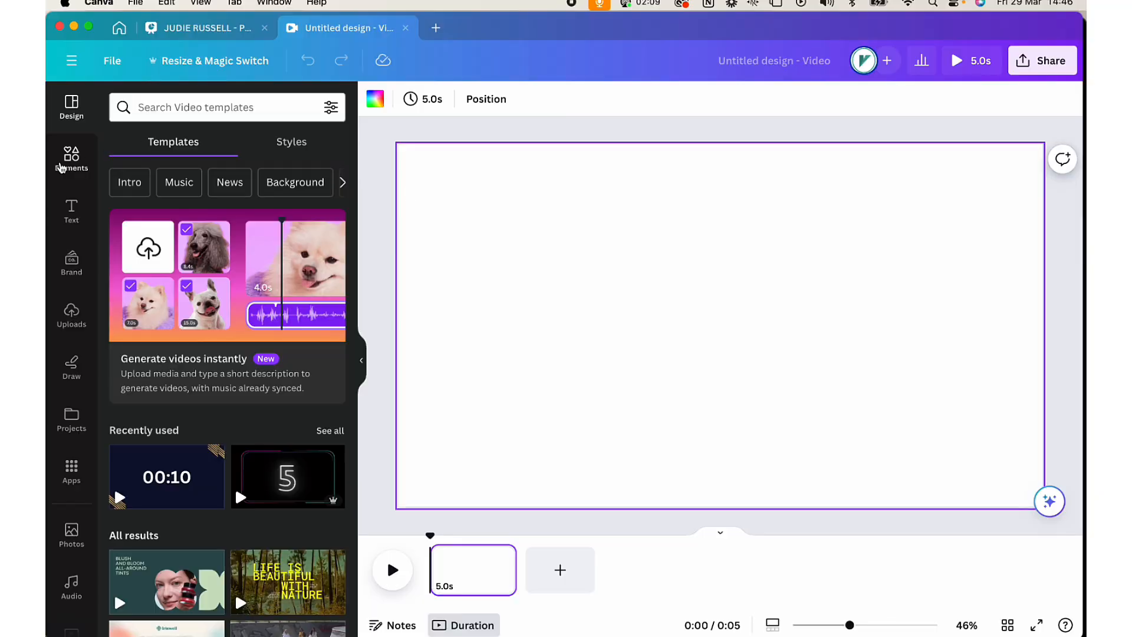
pyautogui.click(61, 168)
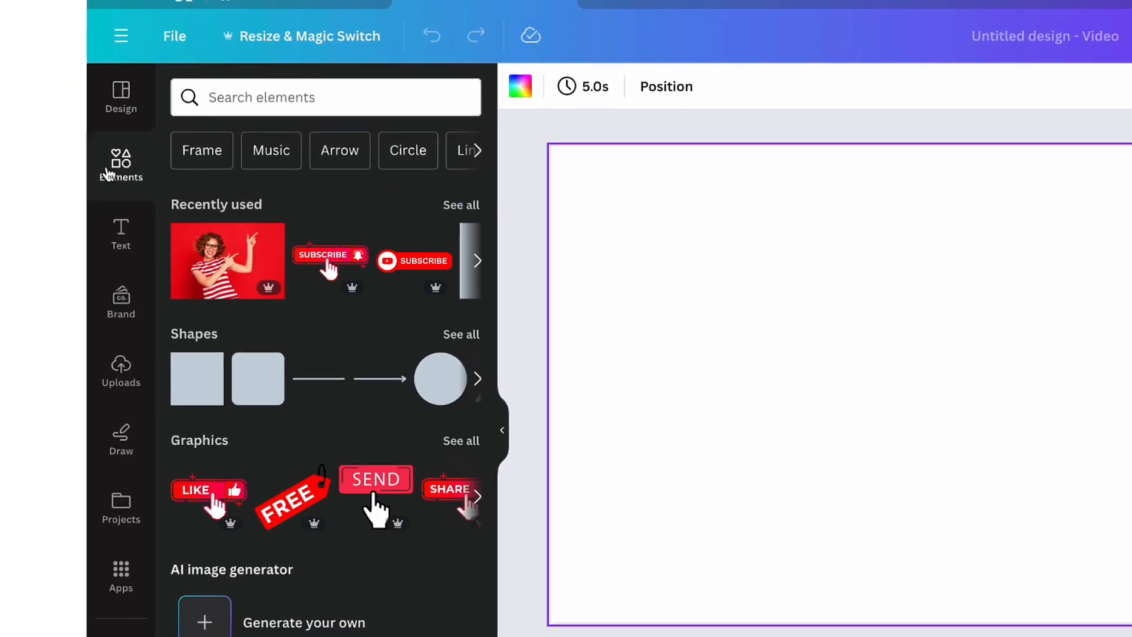
pyautogui.click(282, 385)
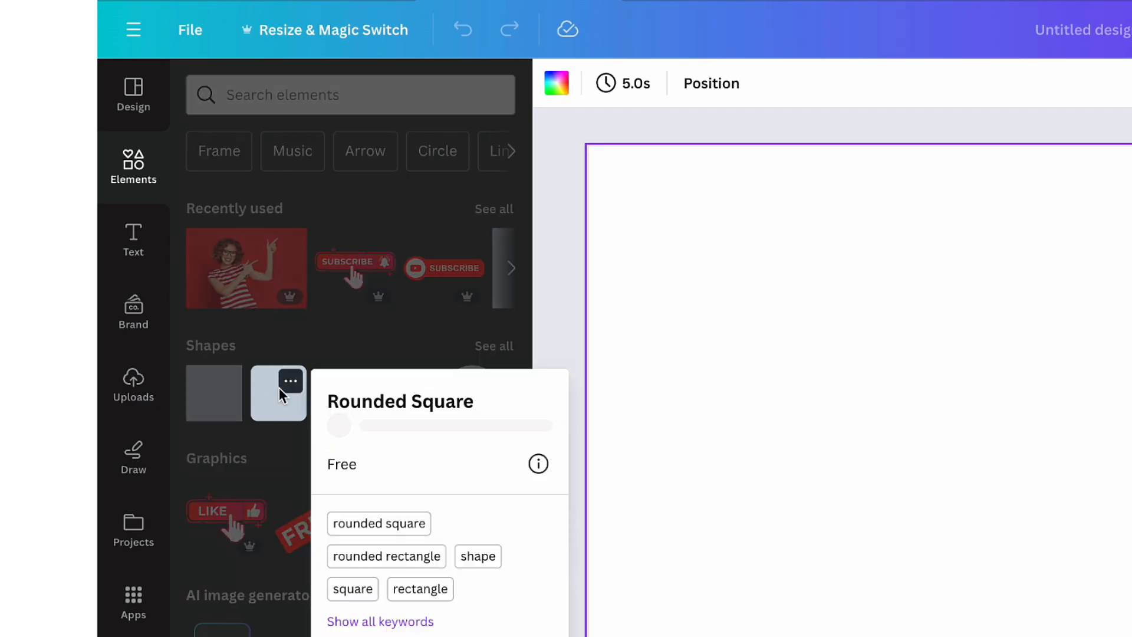
pyautogui.click(279, 405)
pyautogui.moveTo(278, 404); pyautogui.dragTo(746, 417)
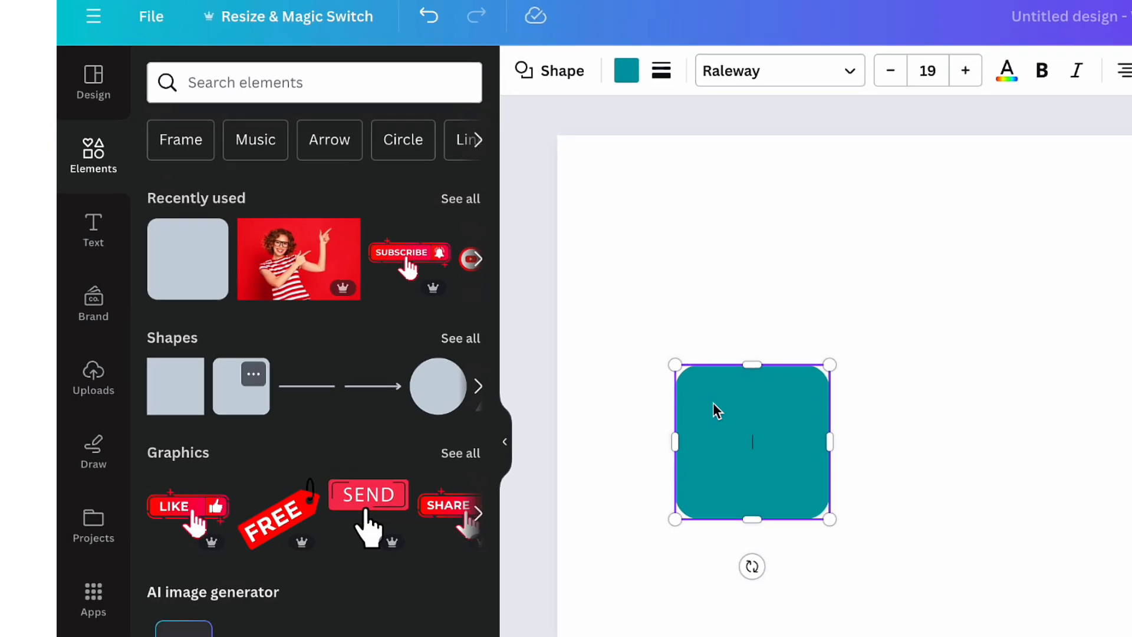
# Step: Reshape the rounded square into a thin horizontal bar and position it in the page's lower-left area
pyautogui.moveTo(830, 441); pyautogui.dragTo(969, 442)
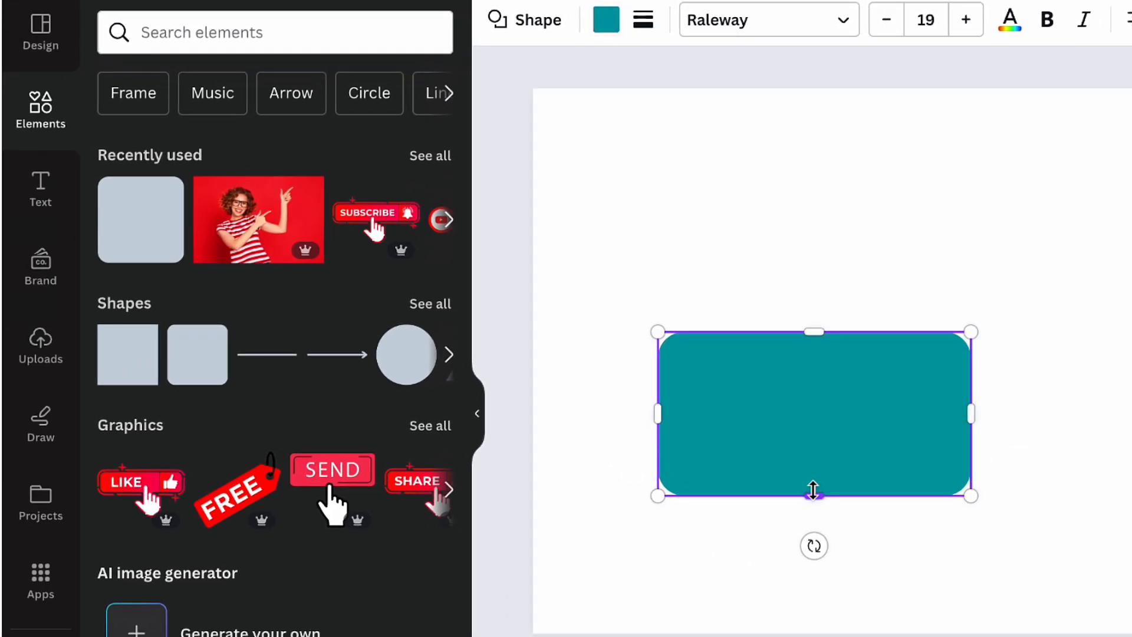
pyautogui.moveTo(814, 488)
pyautogui.mouseDown()
pyautogui.moveTo(815, 369)
pyautogui.moveTo(784, 480)
pyautogui.moveTo(793, 490)
pyautogui.mouseUp()
pyautogui.click(890, 265)
pyautogui.moveTo(583, 490); pyautogui.dragTo(662, 489)
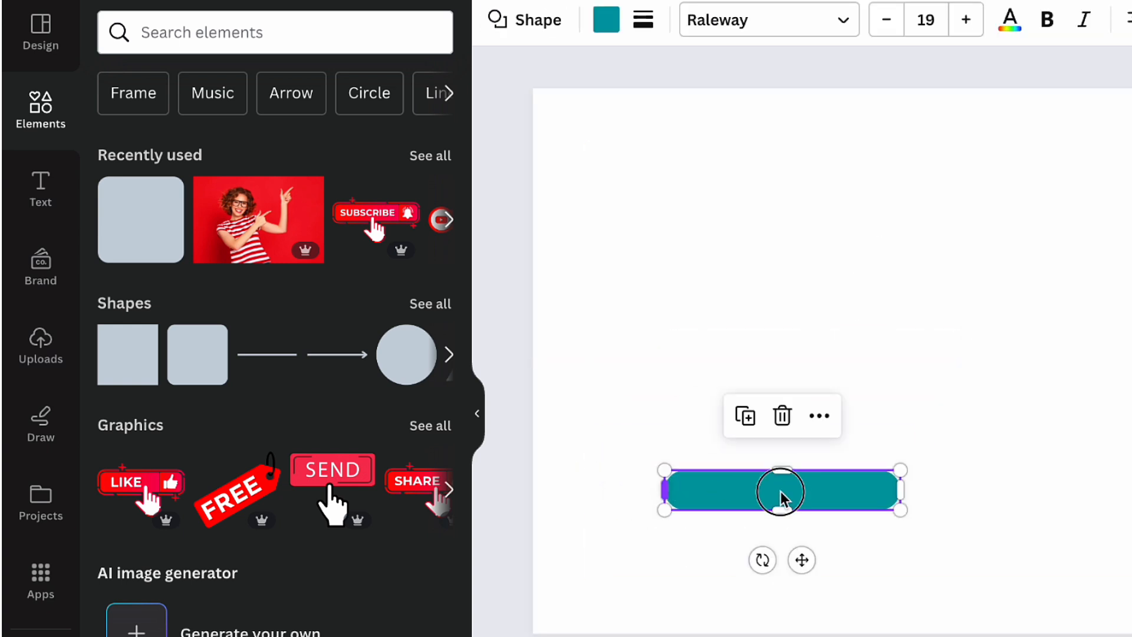
pyautogui.moveTo(783, 495); pyautogui.dragTo(706, 508)
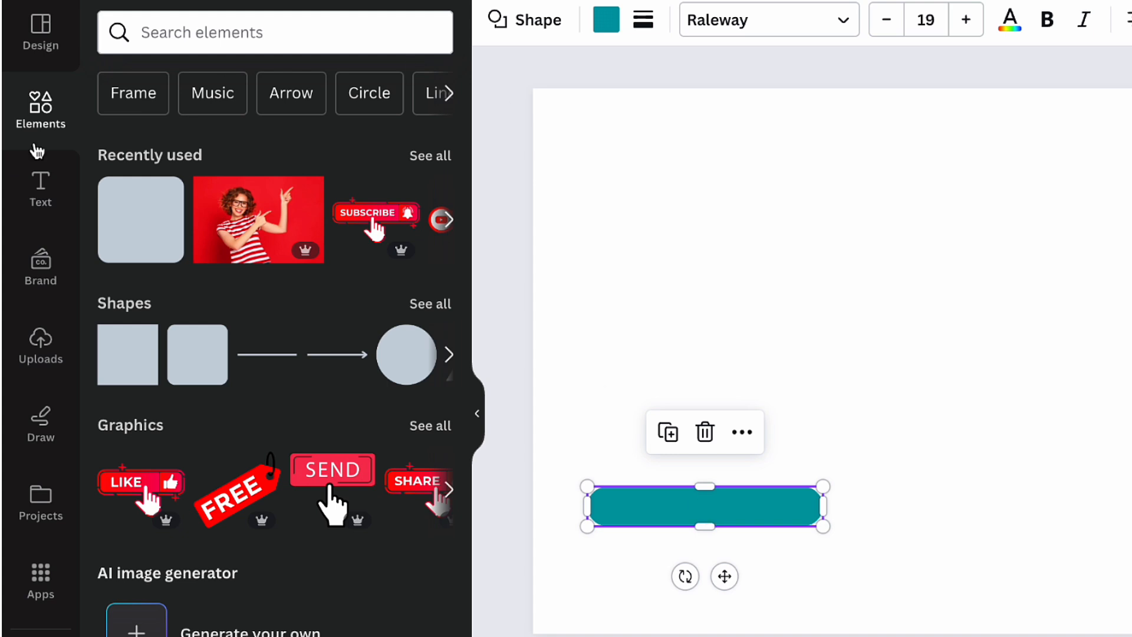
# Step: Add a heading with the presenter's full name and place it over the teal bar
pyautogui.click(39, 192)
pyautogui.click(223, 197)
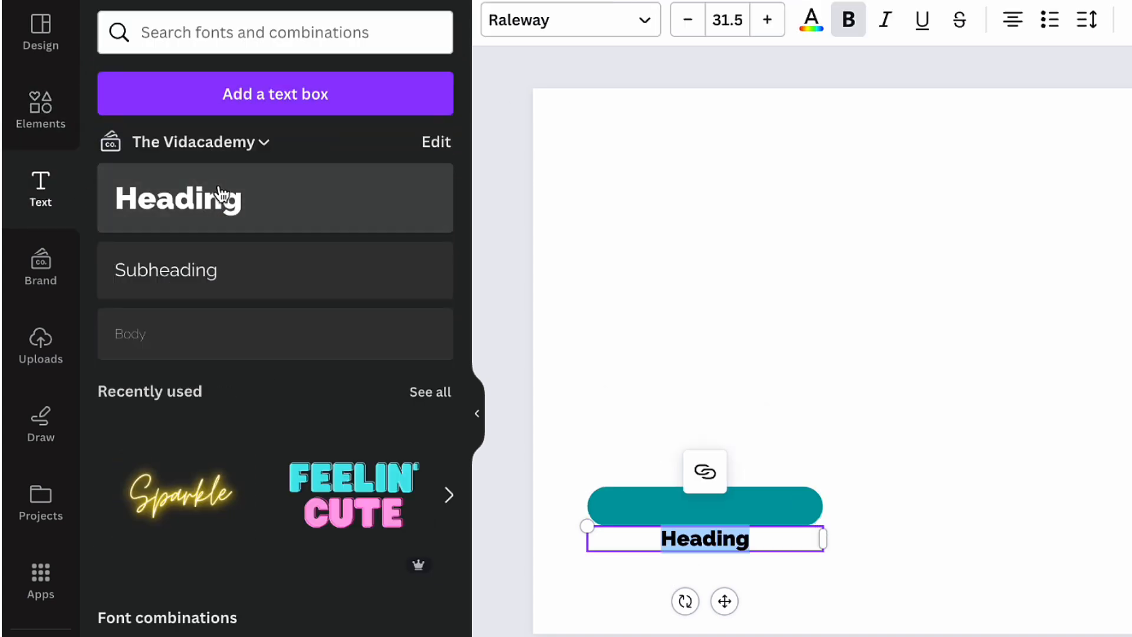
pyautogui.write('Judie')
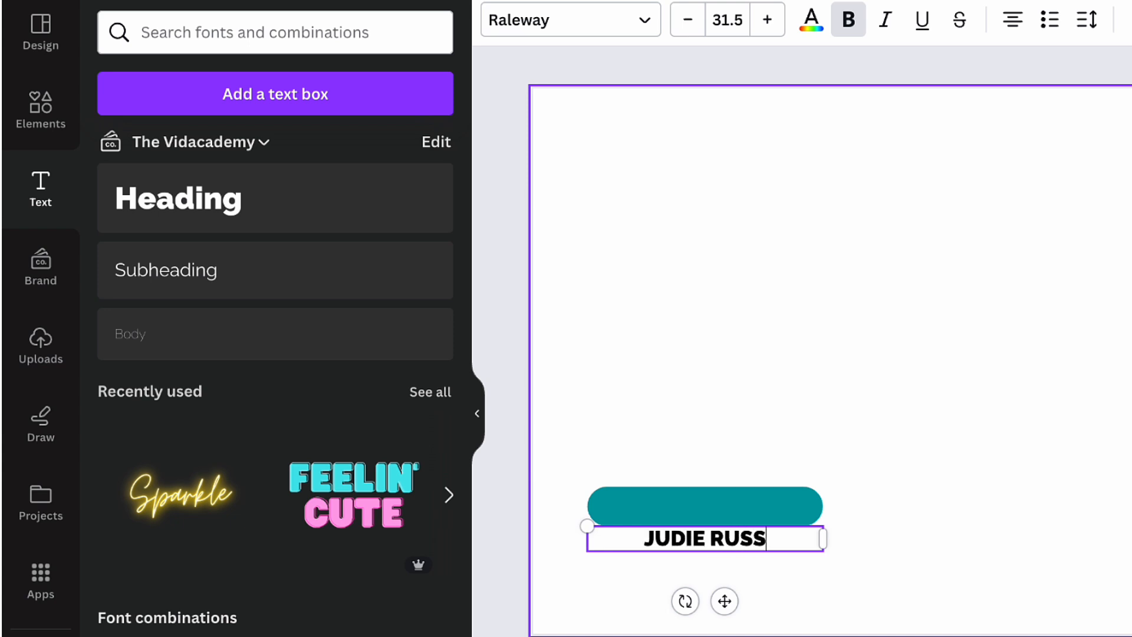
pyautogui.write(' Russell')
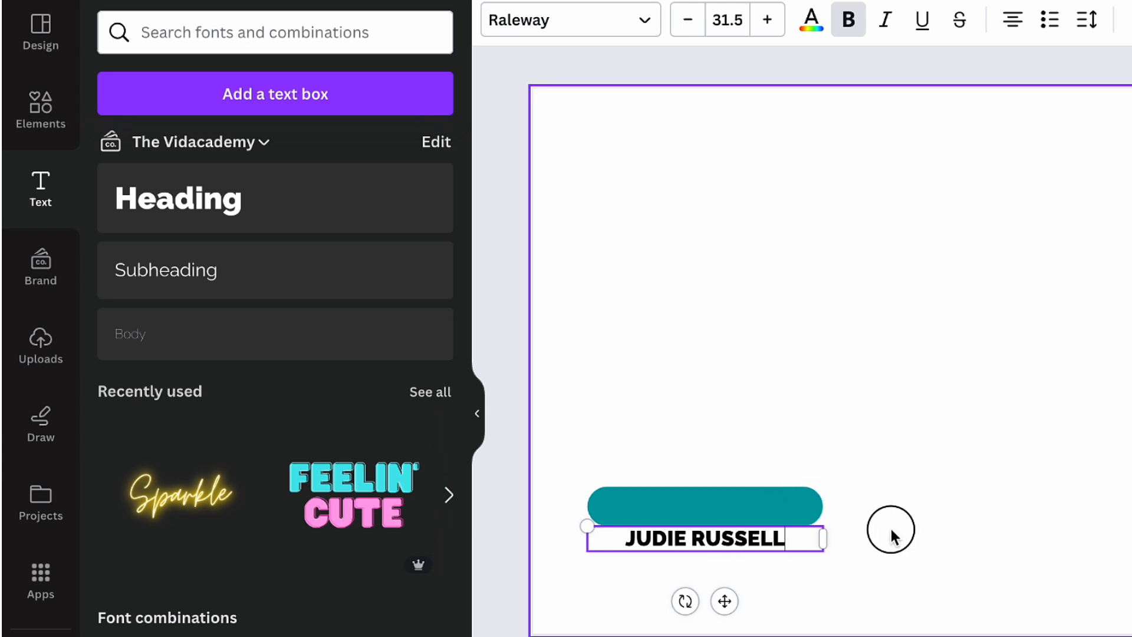
pyautogui.click(890, 528)
pyautogui.moveTo(756, 543); pyautogui.dragTo(748, 511)
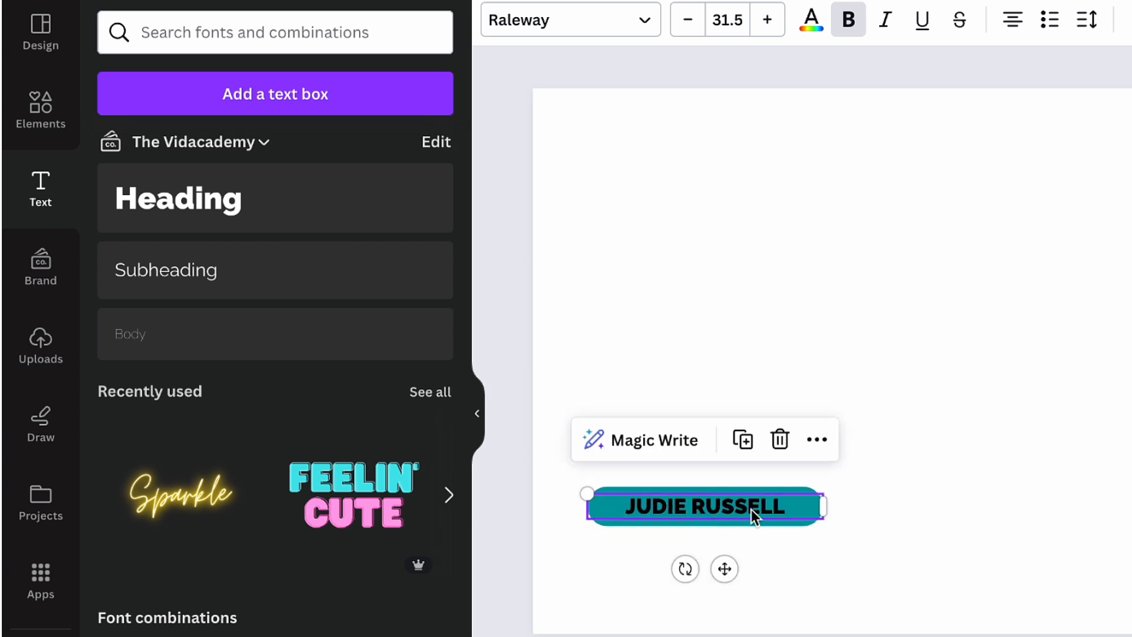
# Step: Change the font of the name text on the bar to Montserrat
pyautogui.doubleClick(750, 506)
pyautogui.click(554, 22)
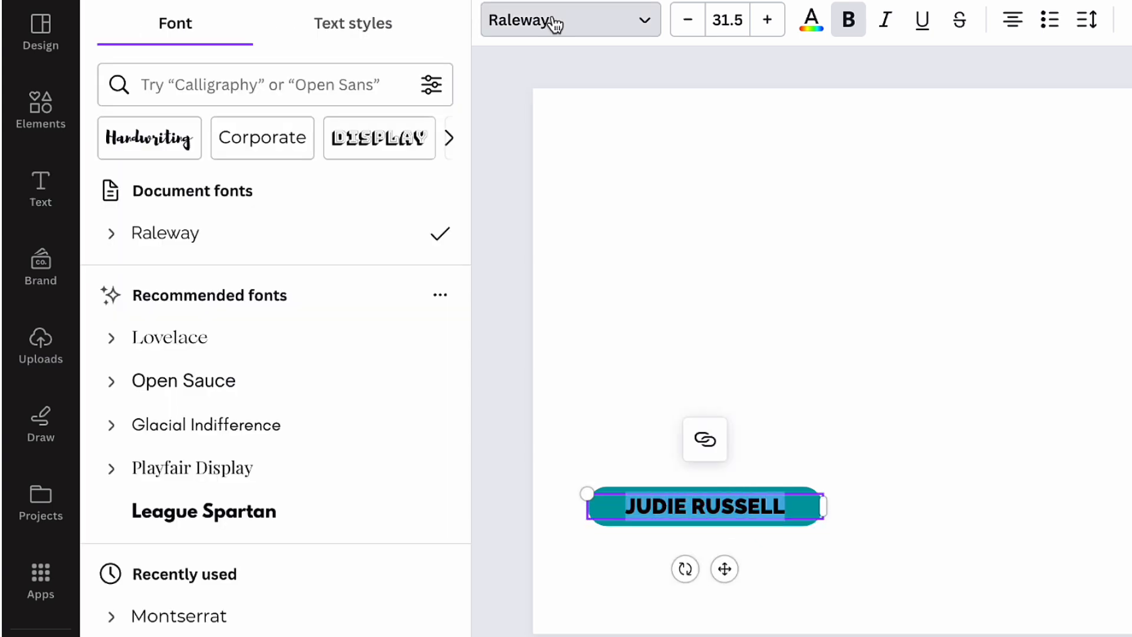
pyautogui.click(554, 22)
pyautogui.click(555, 23)
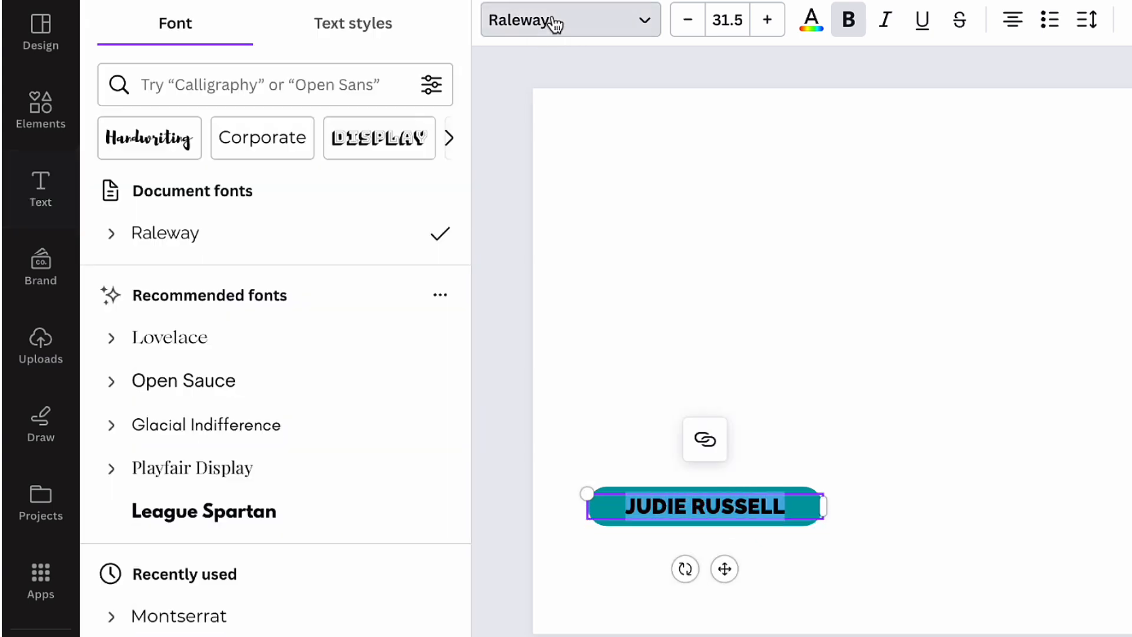
pyautogui.click(245, 73)
pyautogui.write('mont')
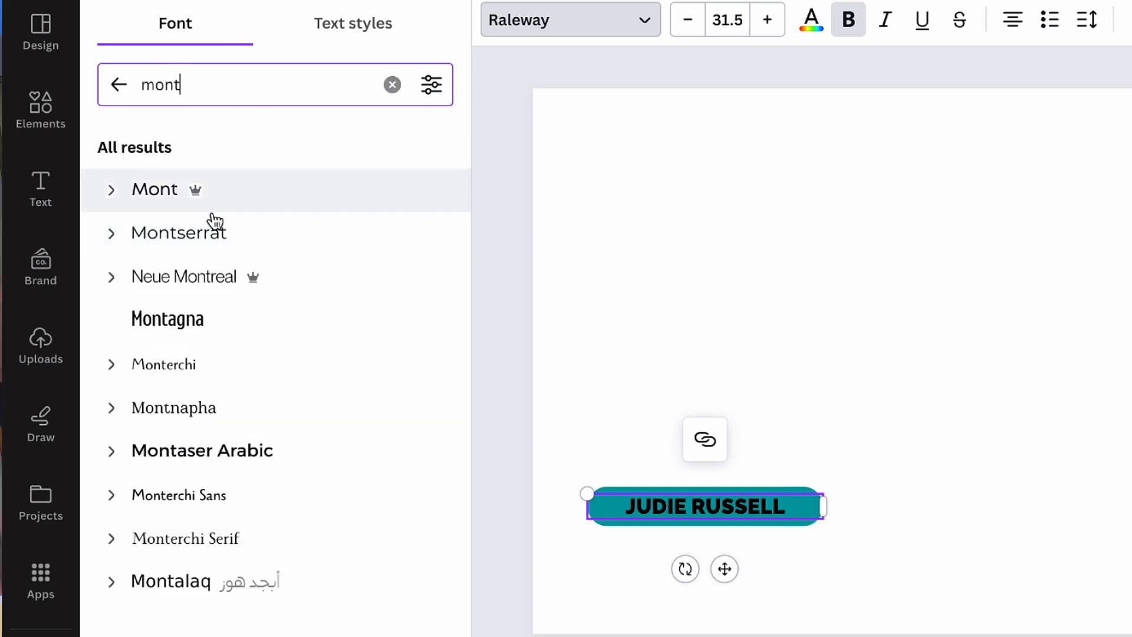
pyautogui.click(215, 234)
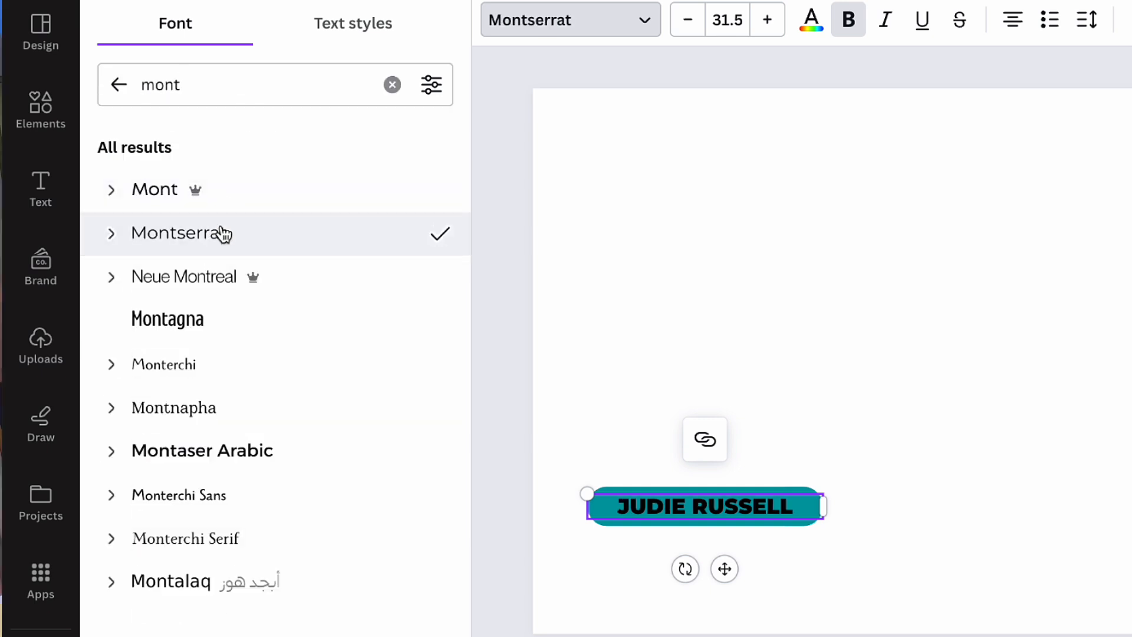
# Step: Colour the name text white (#ffffff)
pyautogui.click(812, 21)
pyautogui.click(328, 141)
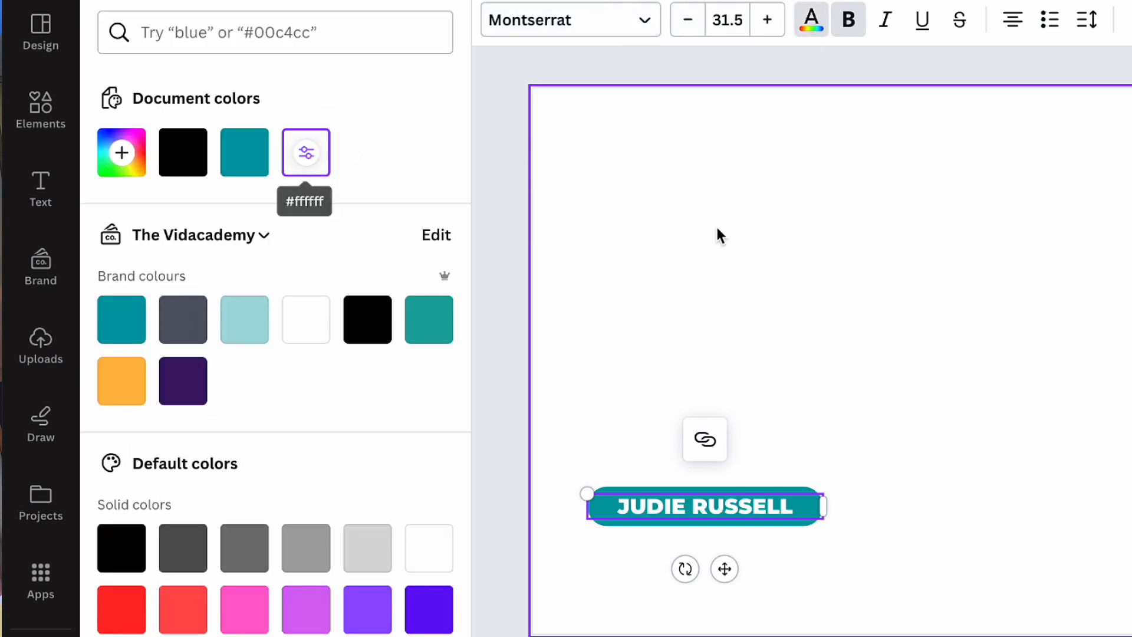
pyautogui.click(833, 316)
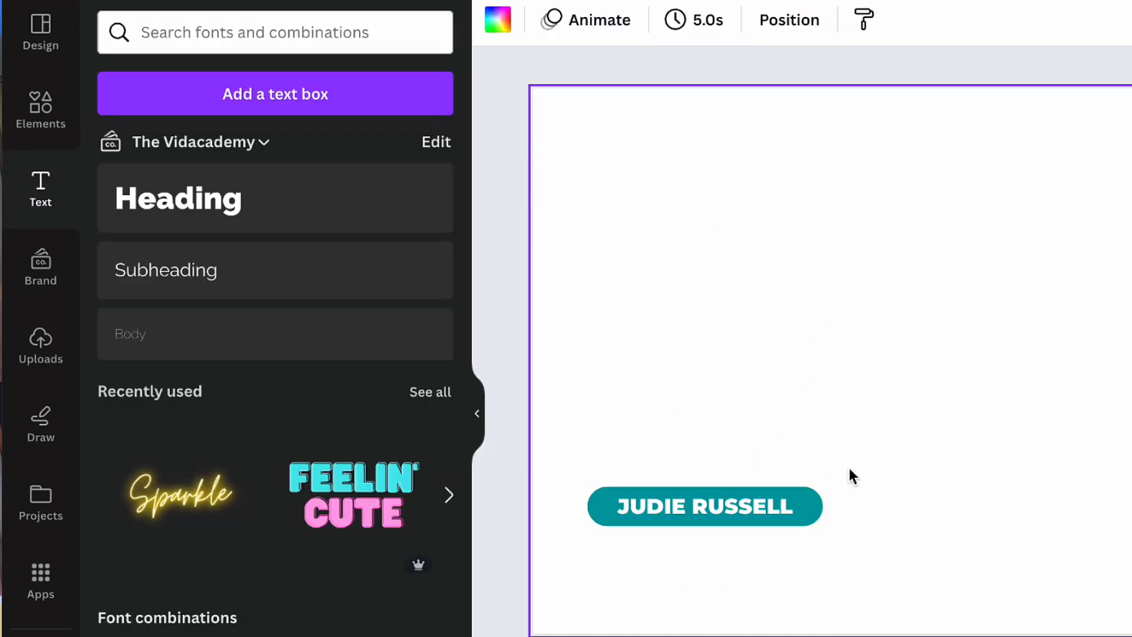
# Step: Duplicate the bar and its text directly below the original, and change the copy's text to THE VIDACADEMY
pyautogui.moveTo(849, 468); pyautogui.dragTo(806, 558)
pyautogui.hotkey('ctrl', 'd')
pyautogui.click(930, 538)
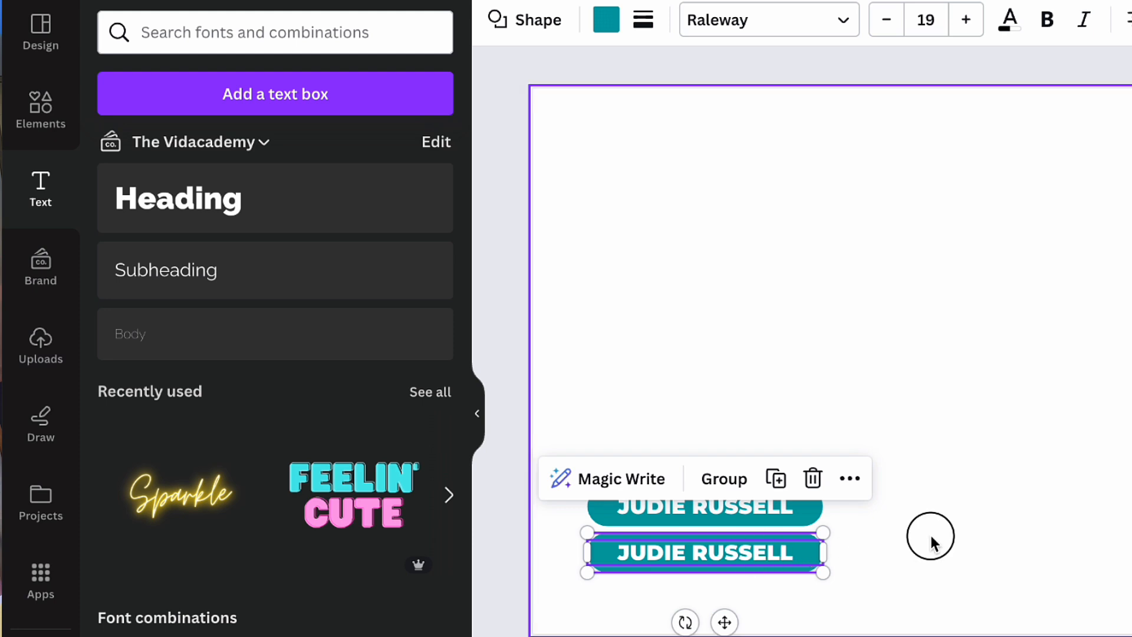
pyautogui.doubleClick(767, 553)
pyautogui.write('THE VIDACADEMY')
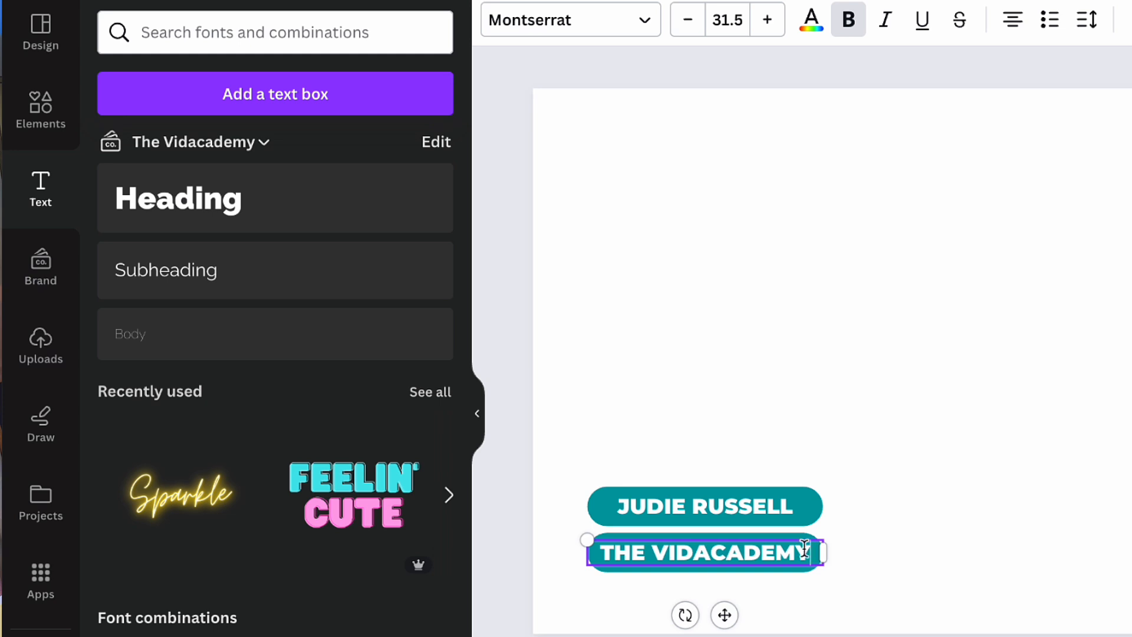
# Step: Remove bold from the THE VIDACADEMY text and set its font size to 26.5
pyautogui.hotkey('ctrl', 'a')
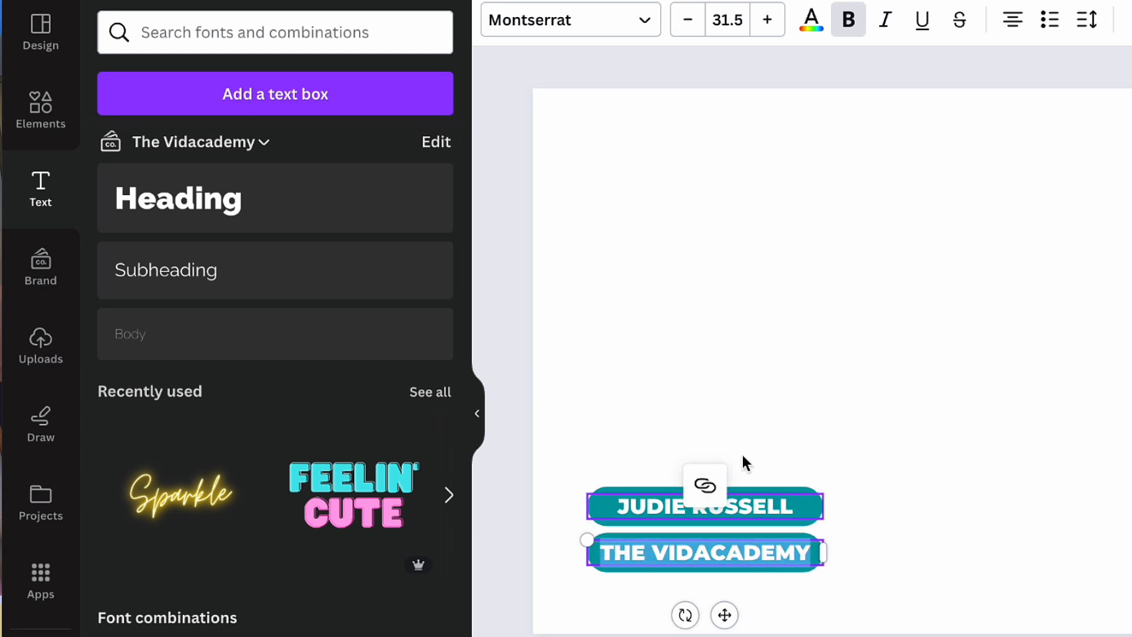
pyautogui.click(847, 24)
pyautogui.click(687, 29)
pyautogui.click(688, 29)
pyautogui.click(687, 30)
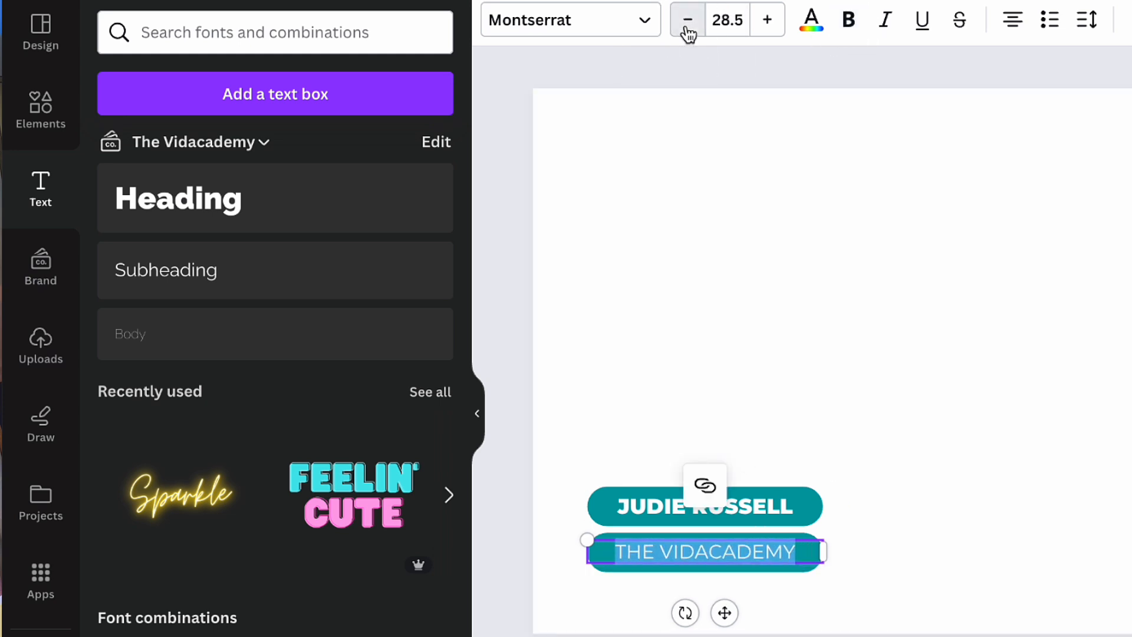
pyautogui.click(687, 29)
pyautogui.click(687, 29)
pyautogui.click(834, 462)
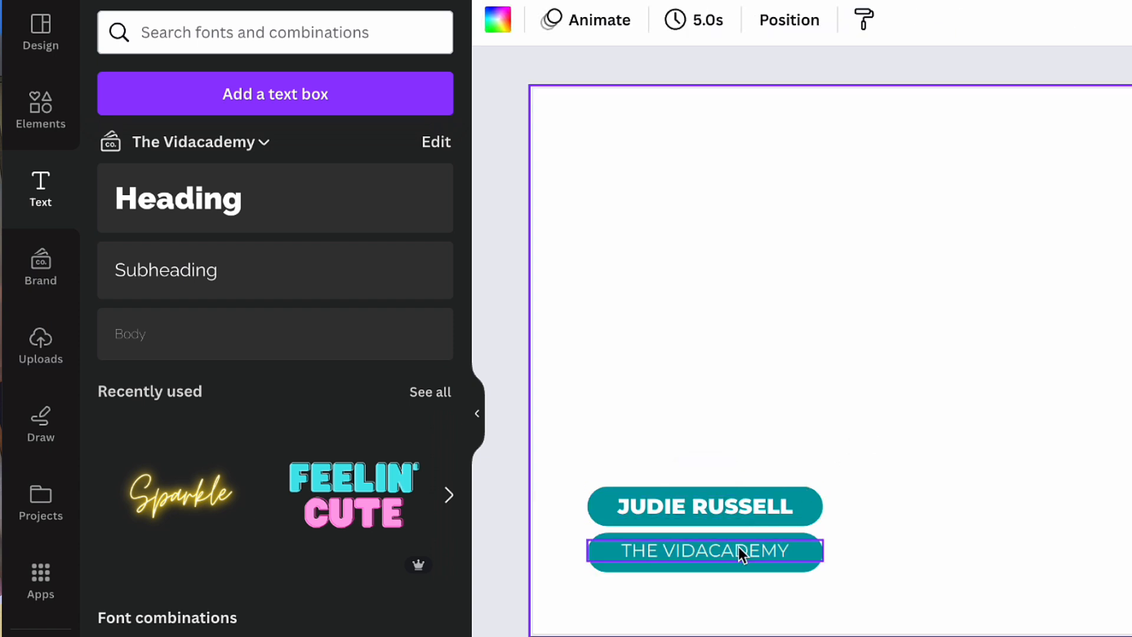
# Step: Shift the THE VIDACADEMY text slightly left and fill the bar behind it with the orange brand colour
pyautogui.moveTo(741, 554)
pyautogui.mouseDown()
pyautogui.moveTo(726, 551)
pyautogui.moveTo(732, 558)
pyautogui.mouseUp()
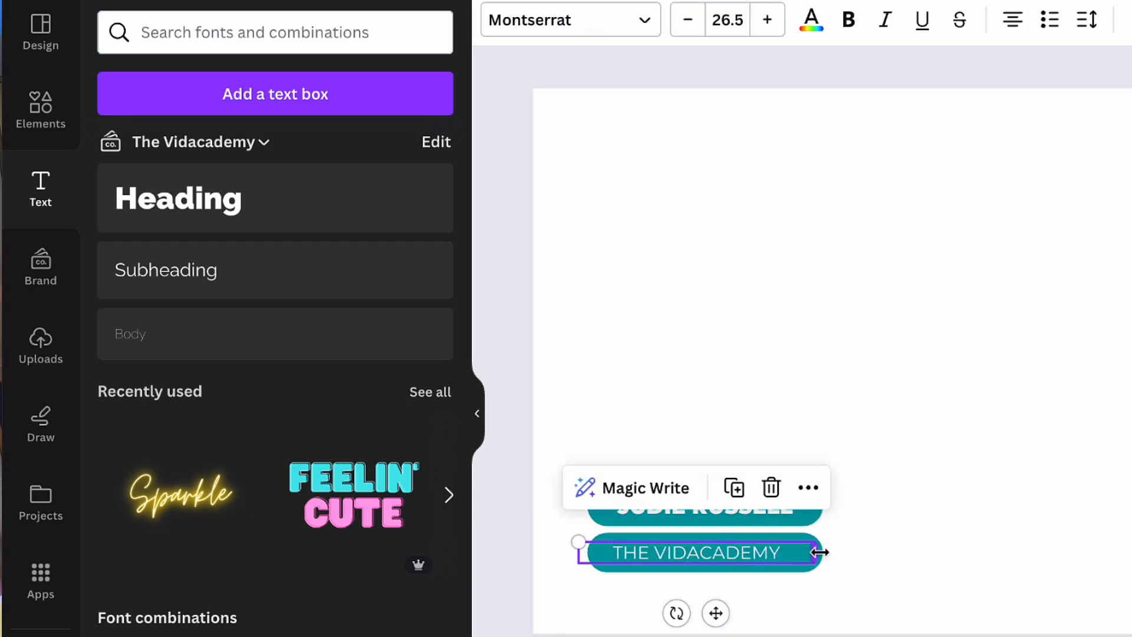
pyautogui.click(864, 548)
pyautogui.click(817, 552)
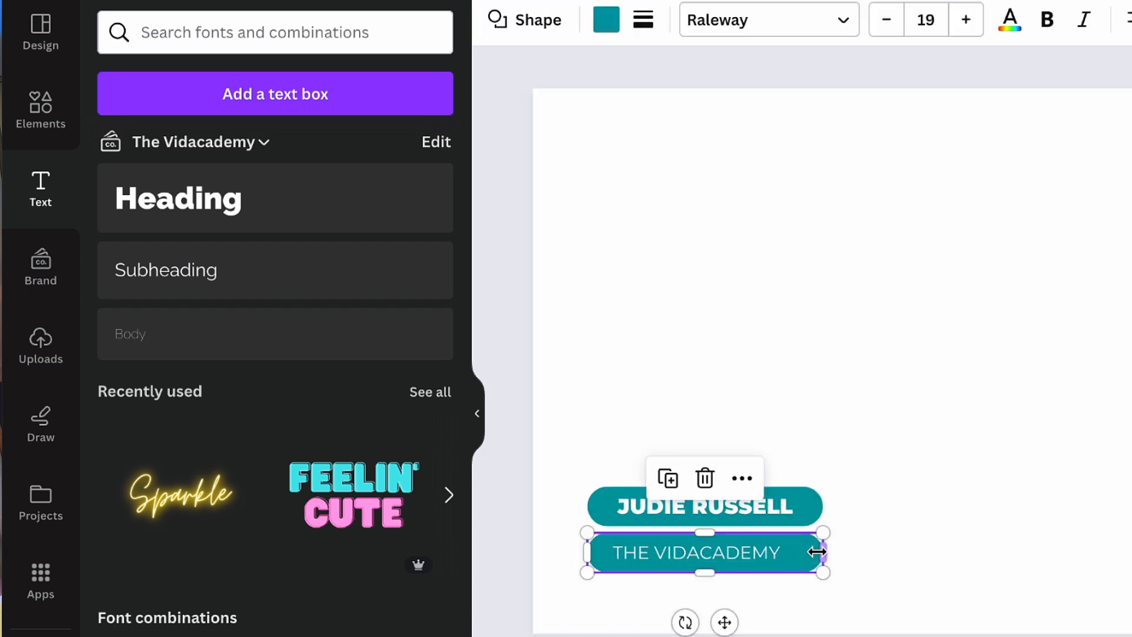
pyautogui.click(607, 21)
pyautogui.click(116, 398)
pyautogui.click(756, 430)
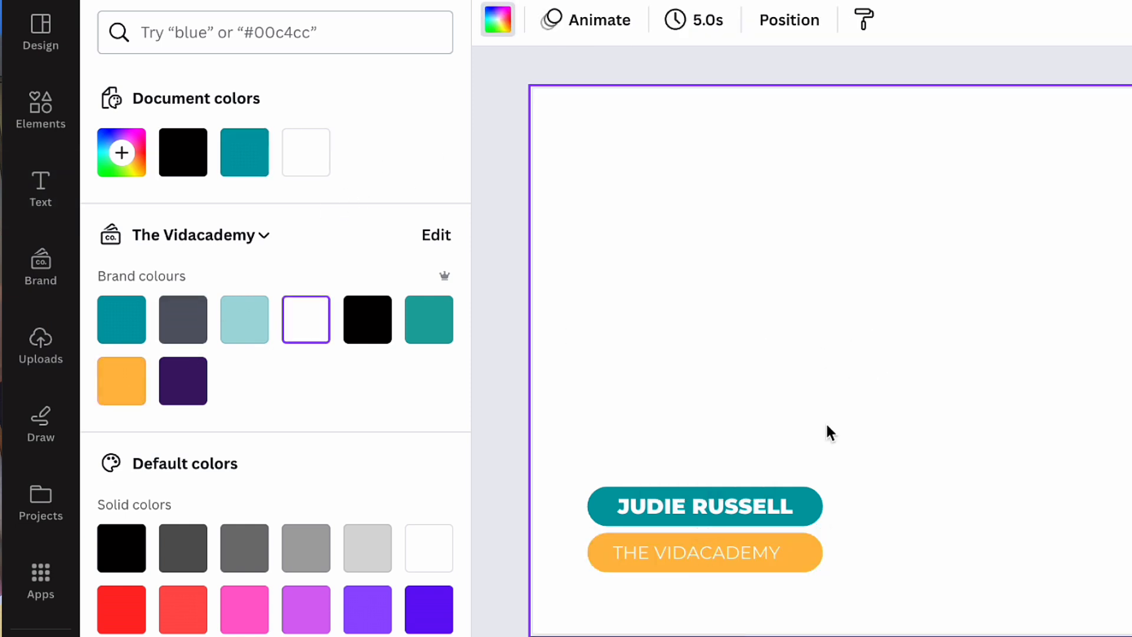
# Step: Make the THE VIDACADEMY text bold and move it with its orange bar up against the teal bar
pyautogui.click(753, 550)
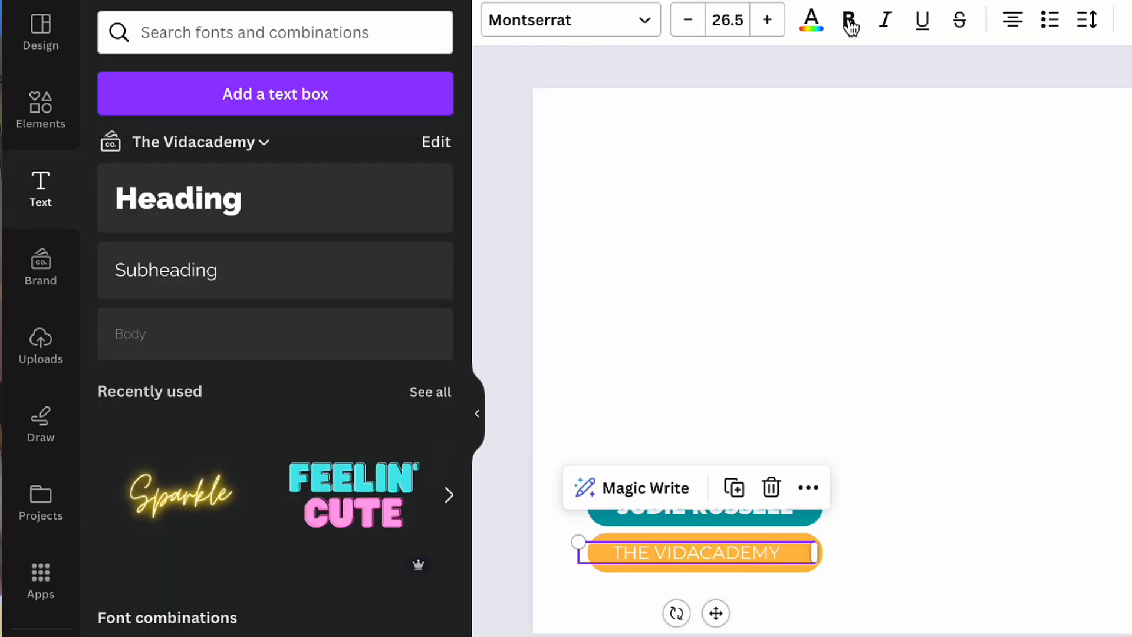
pyautogui.click(773, 367)
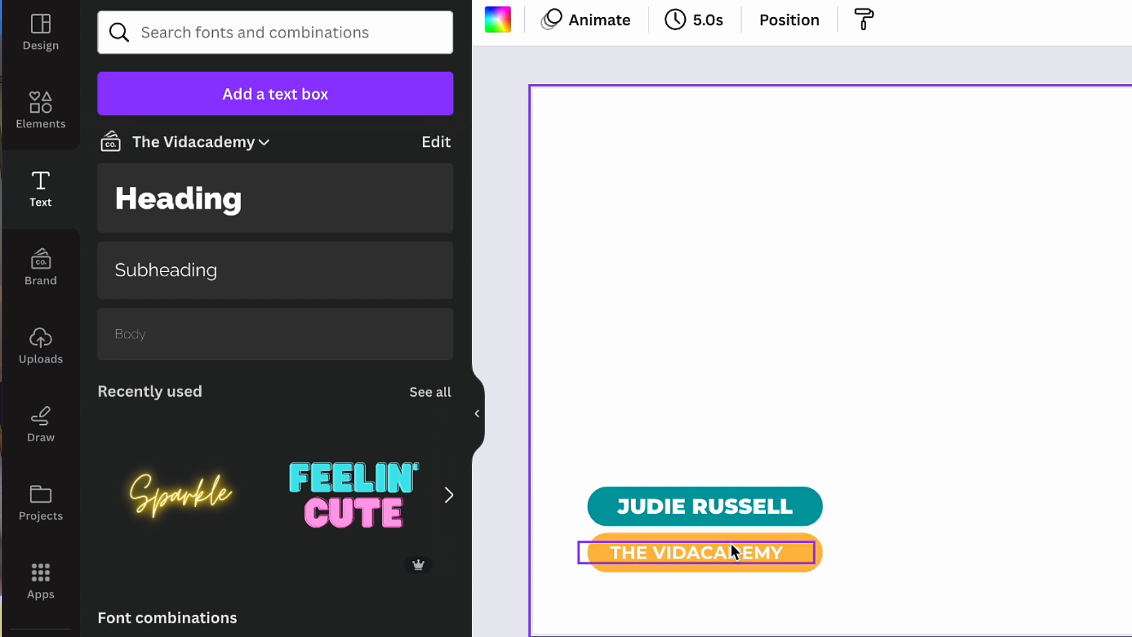
pyautogui.click(777, 564)
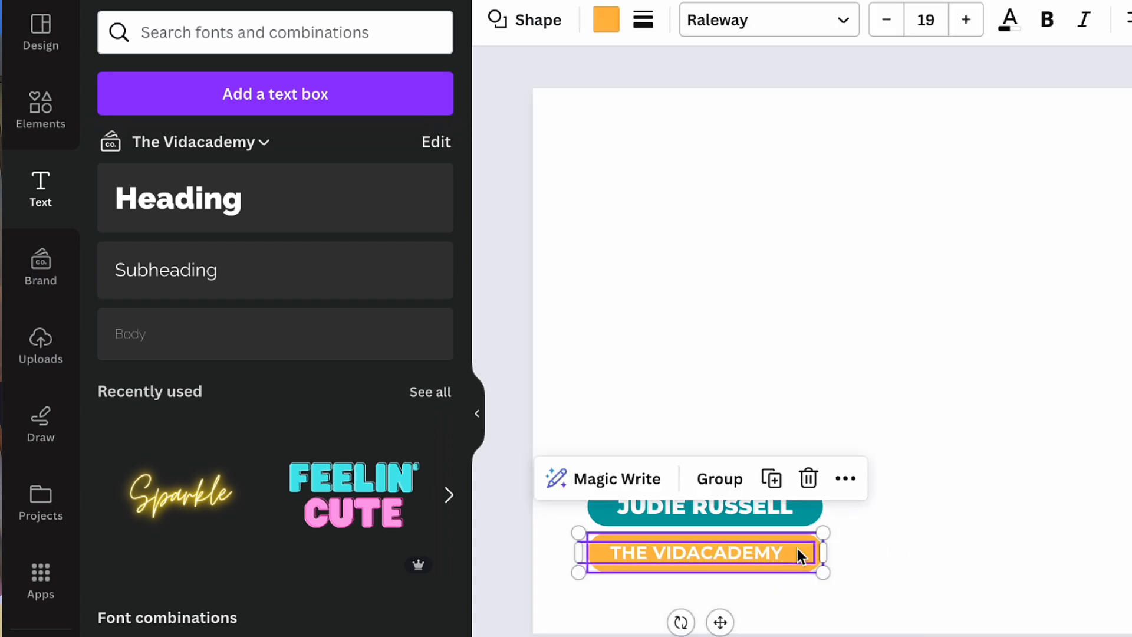
pyautogui.moveTo(798, 547); pyautogui.dragTo(798, 548)
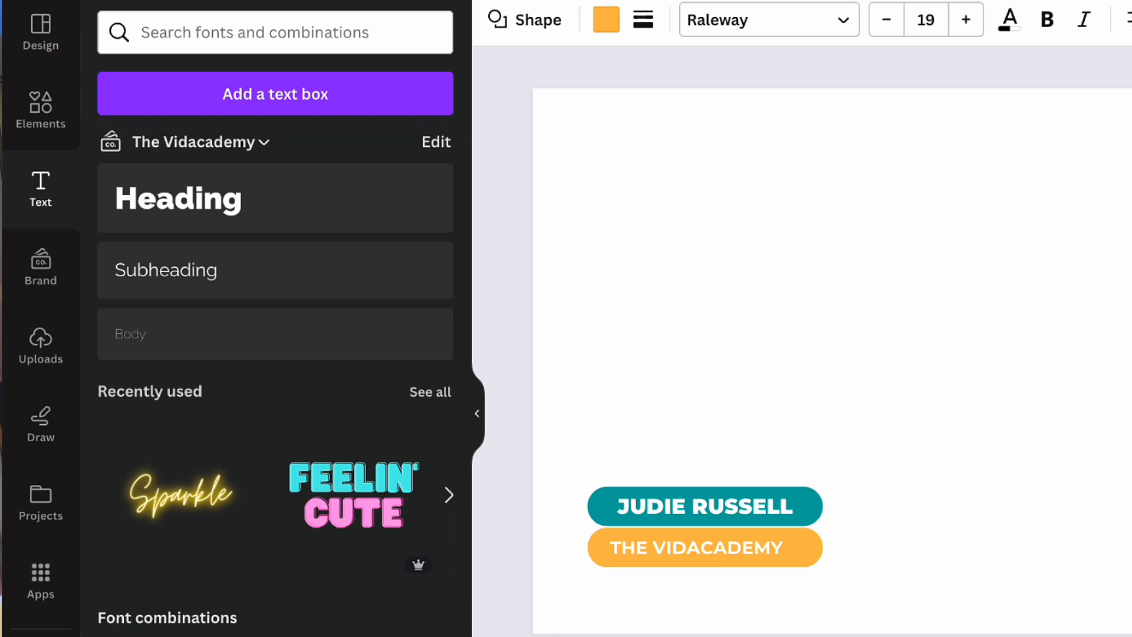
pyautogui.click(1007, 450)
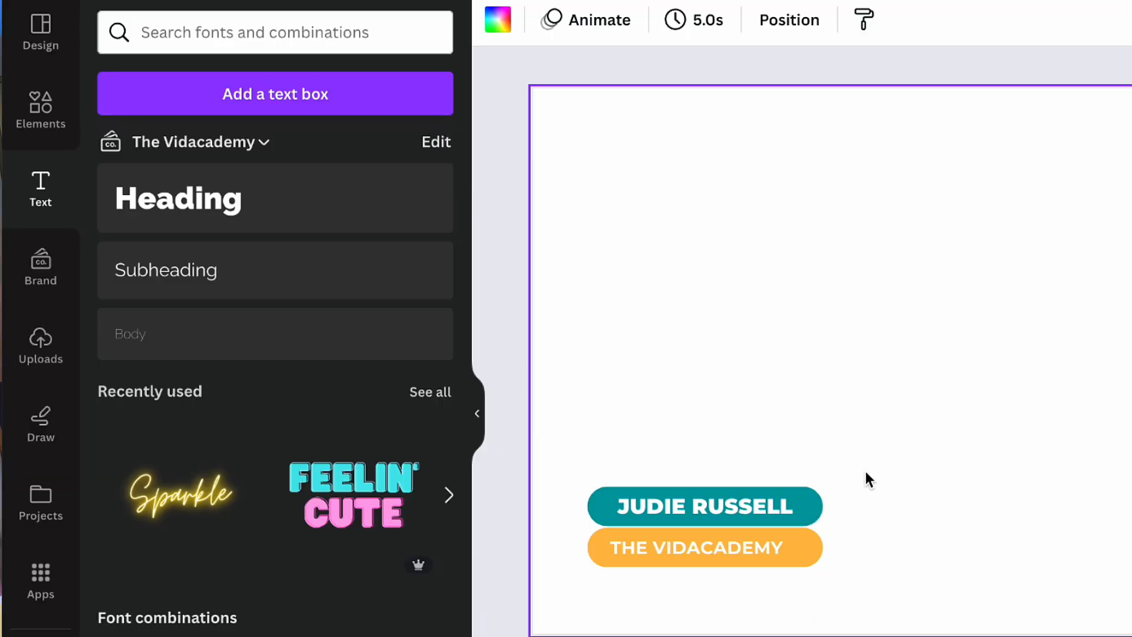
# Step: Apply the Rise element animation on enter to both the teal bar and the orange bar
pyautogui.click(818, 501)
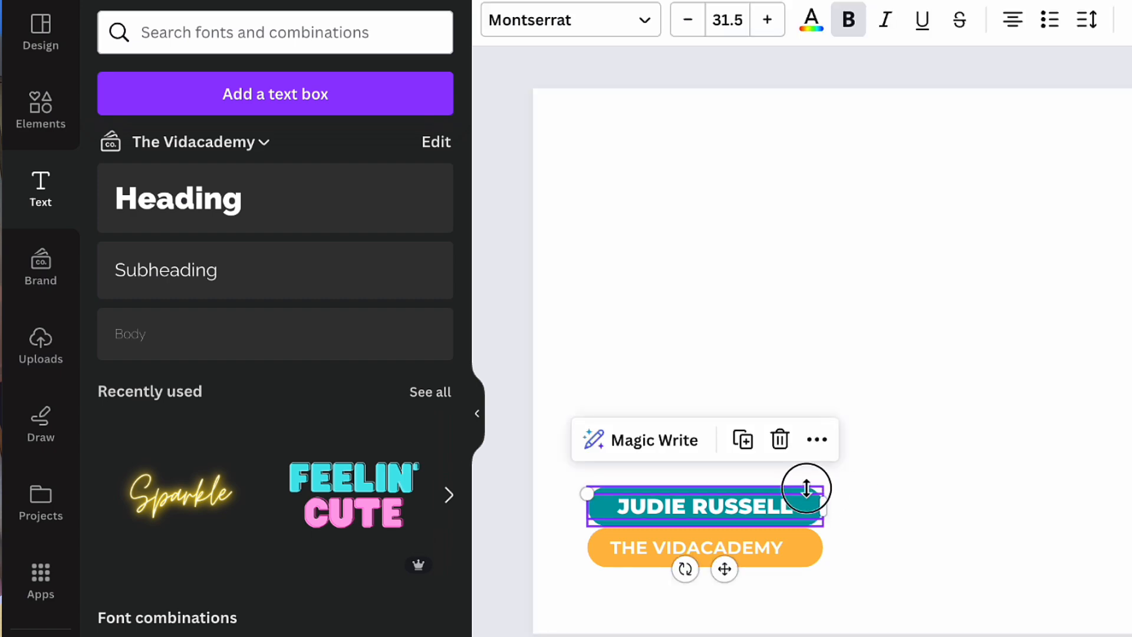
pyautogui.click(807, 488)
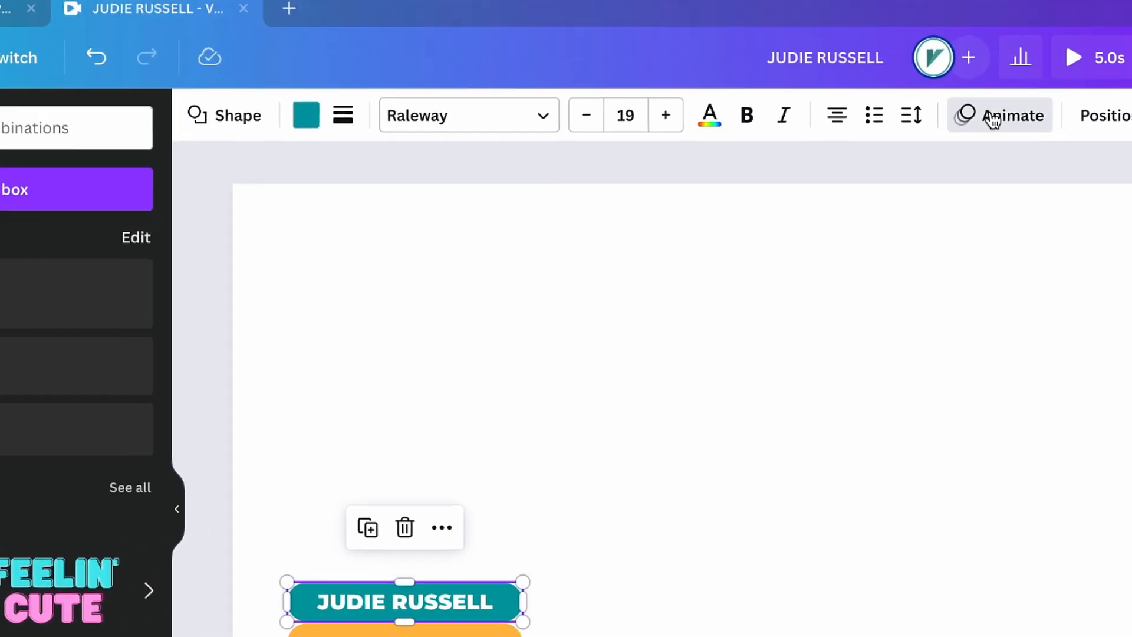
pyautogui.click(994, 120)
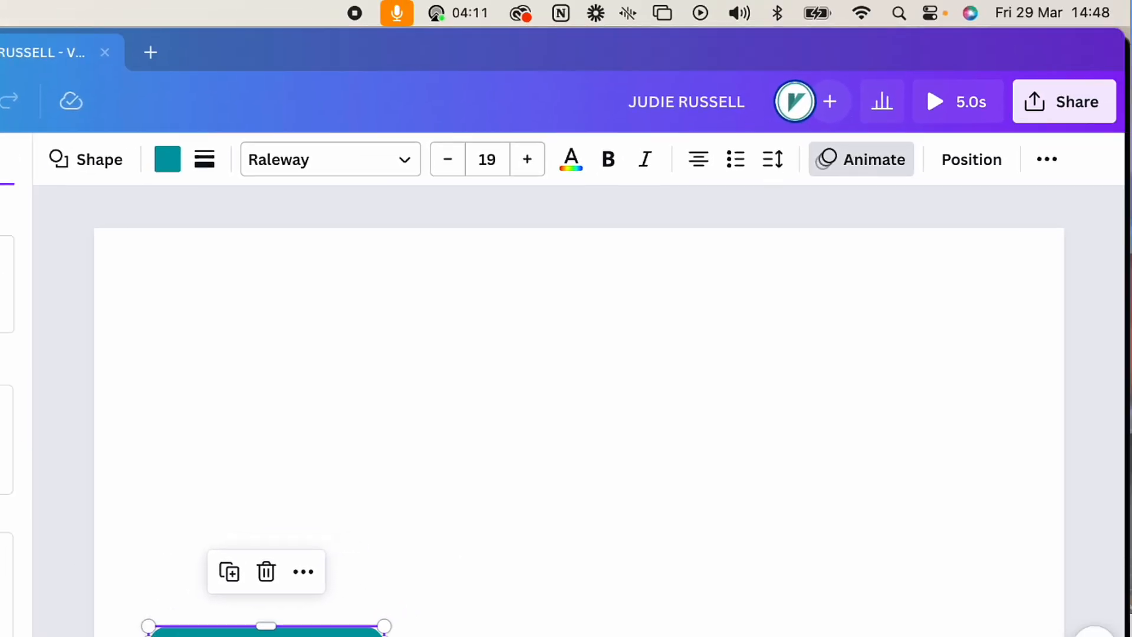
pyautogui.click(165, 302)
pyautogui.click(809, 547)
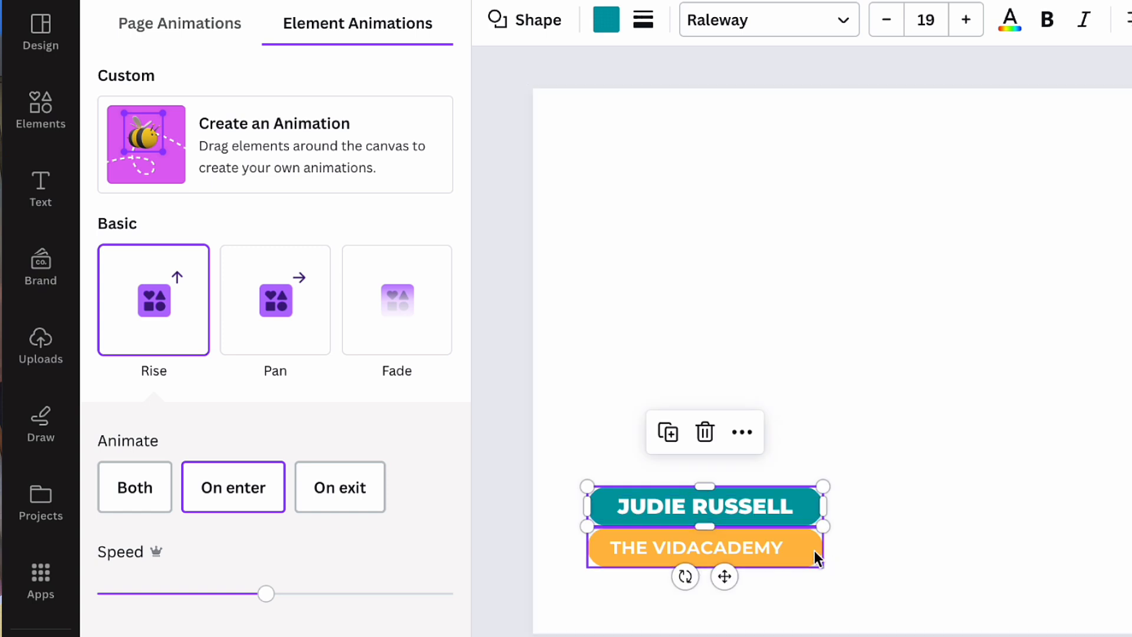
pyautogui.click(160, 327)
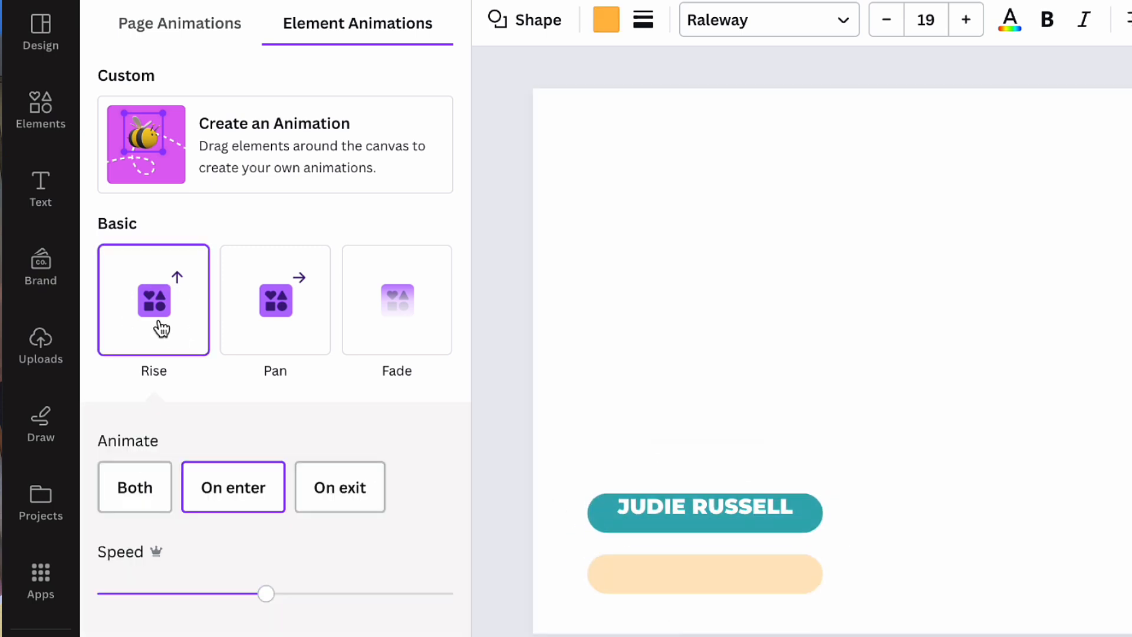
# Step: Apply the Wipe text animation on enter to the name text and the THE VIDACADEMY text
pyautogui.click(760, 509)
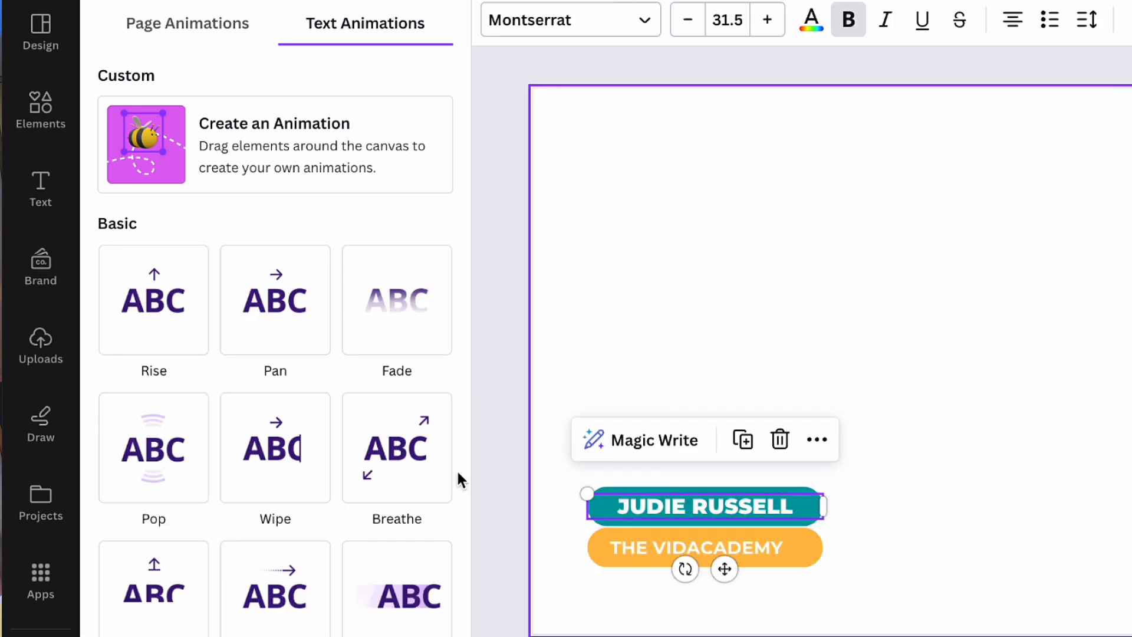
pyautogui.click(245, 474)
pyautogui.click(748, 555)
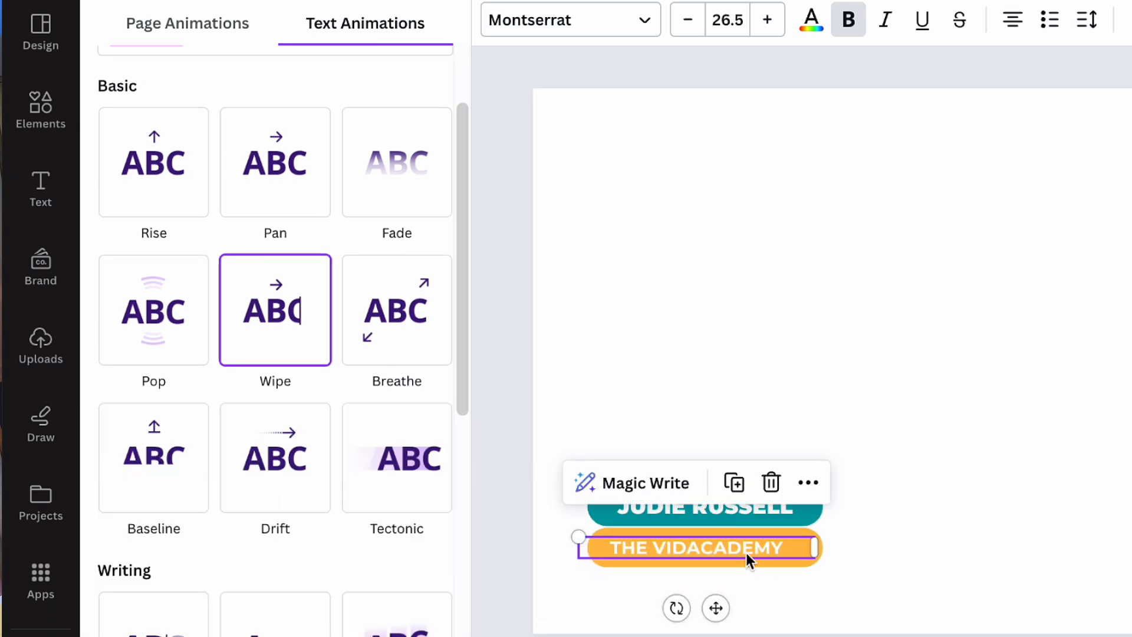
pyautogui.click(289, 310)
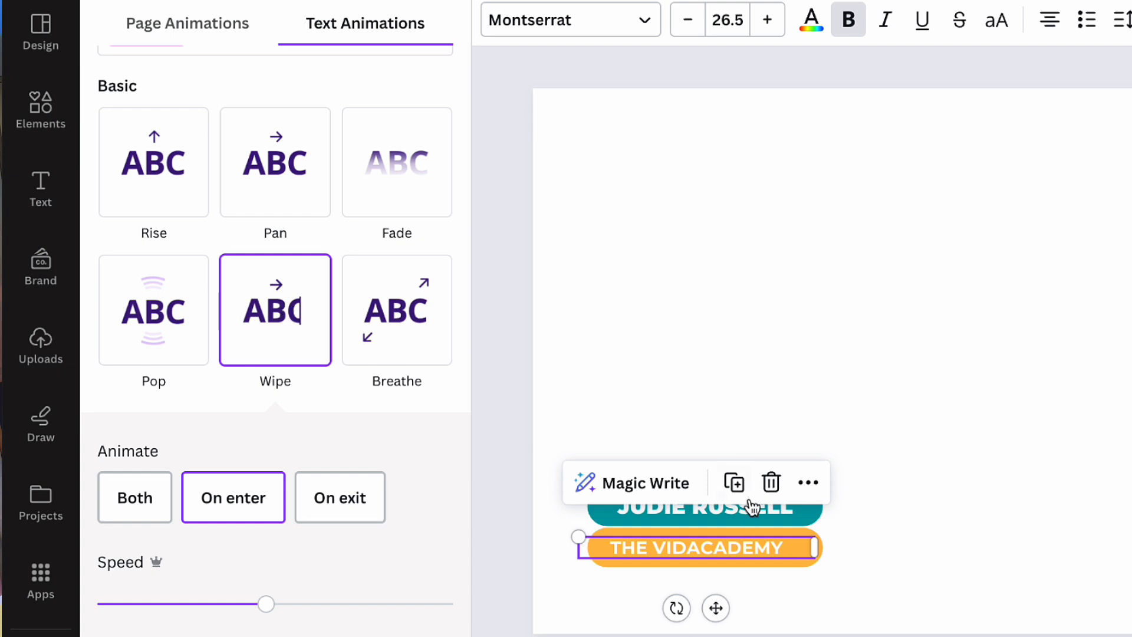
pyautogui.click(817, 513)
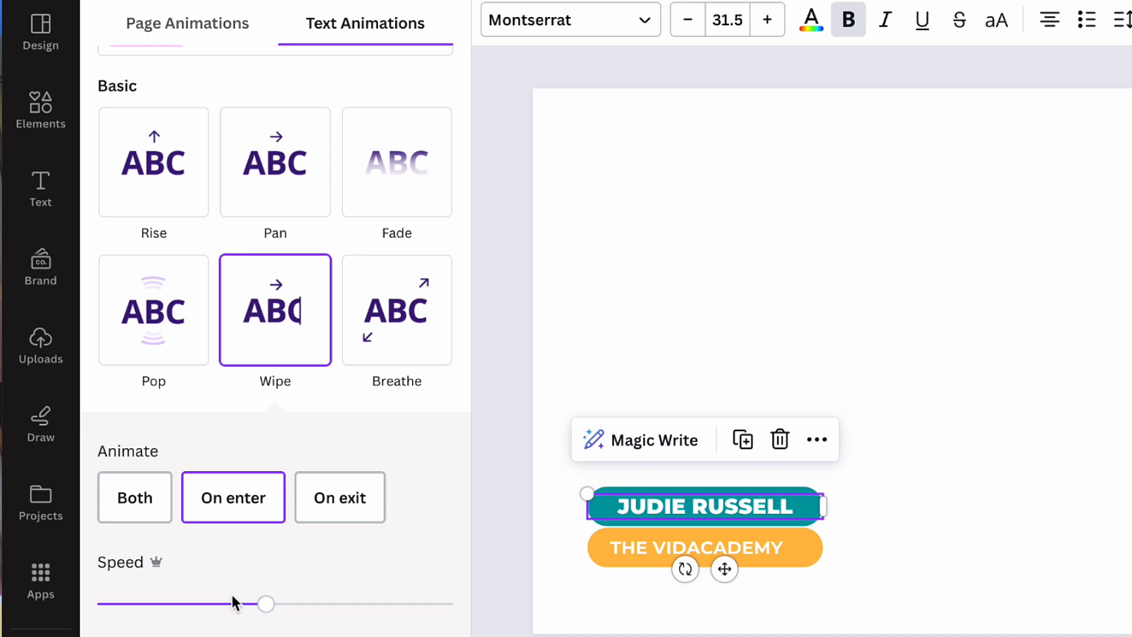
pyautogui.click(911, 492)
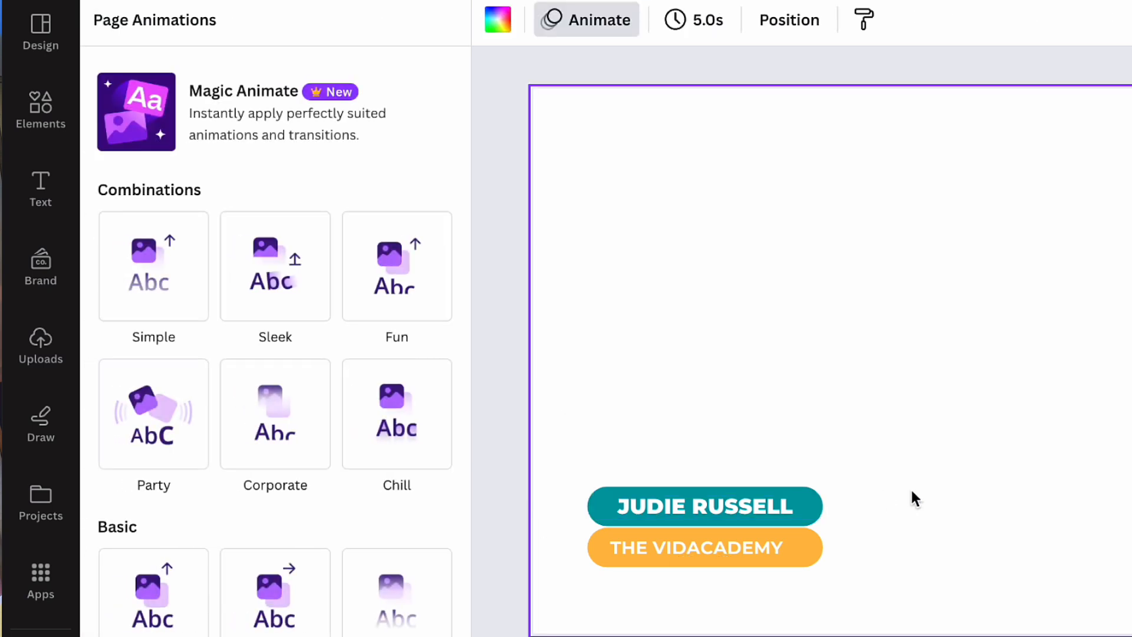
# Step: Fill the page background with the solid red default colour
pyautogui.click(498, 23)
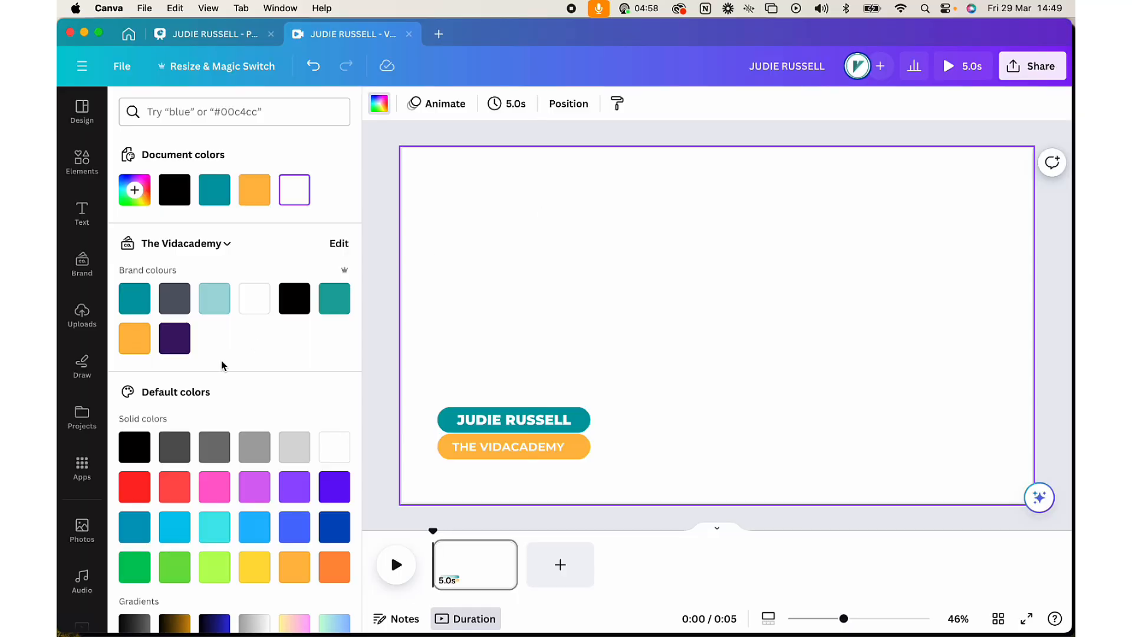
pyautogui.click(134, 495)
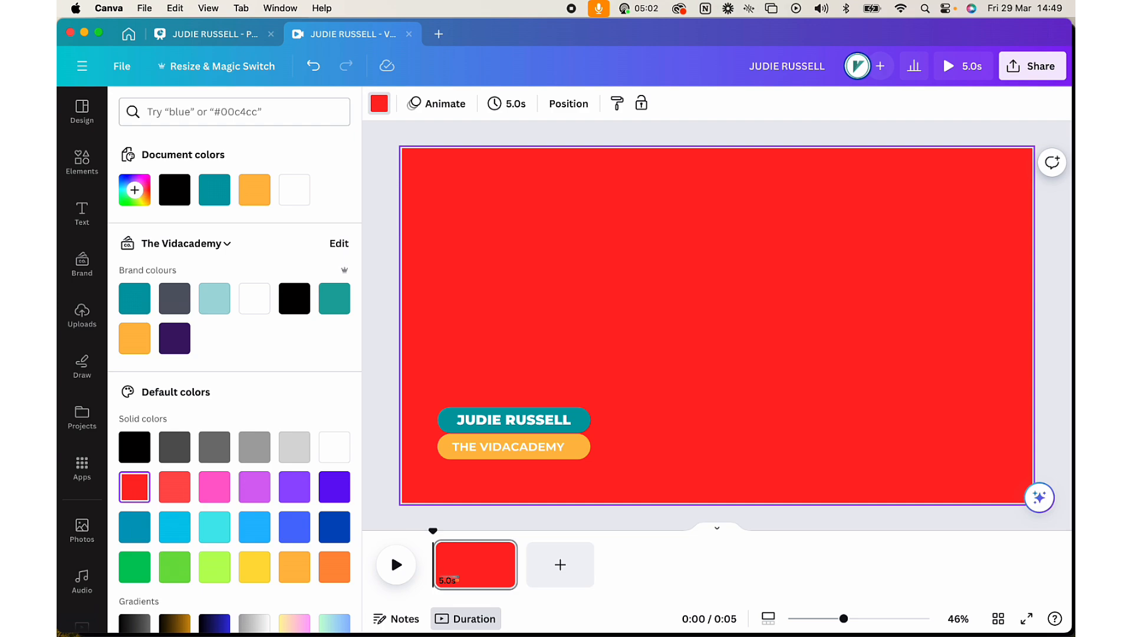
# Step: Download the design as an MP4 video at 1080p (HD) quality
pyautogui.click(1029, 66)
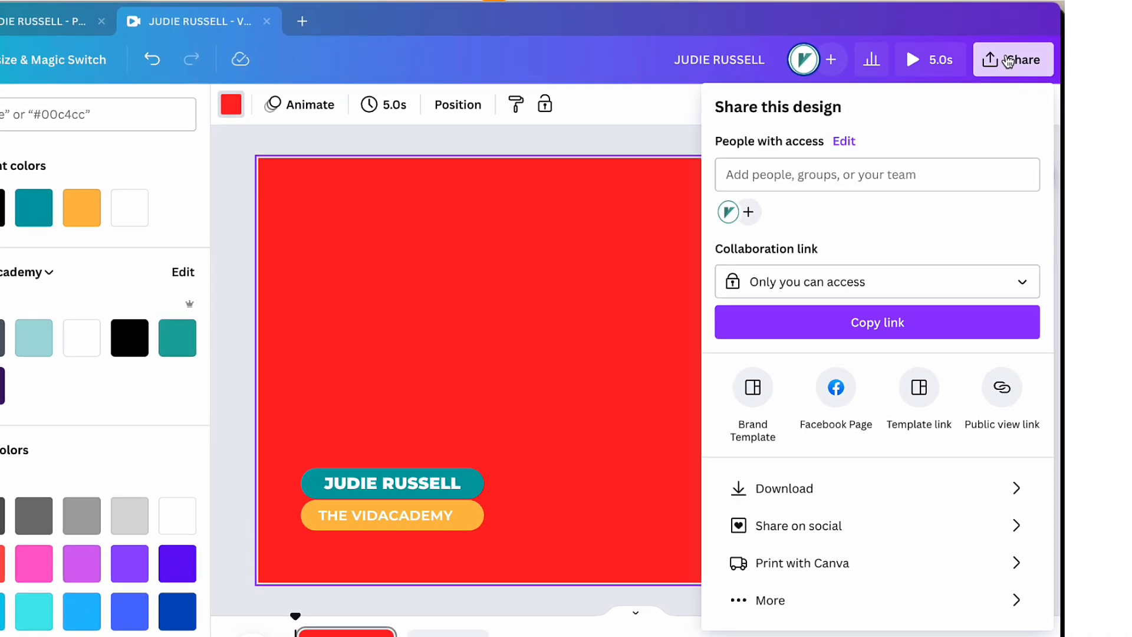
pyautogui.click(803, 494)
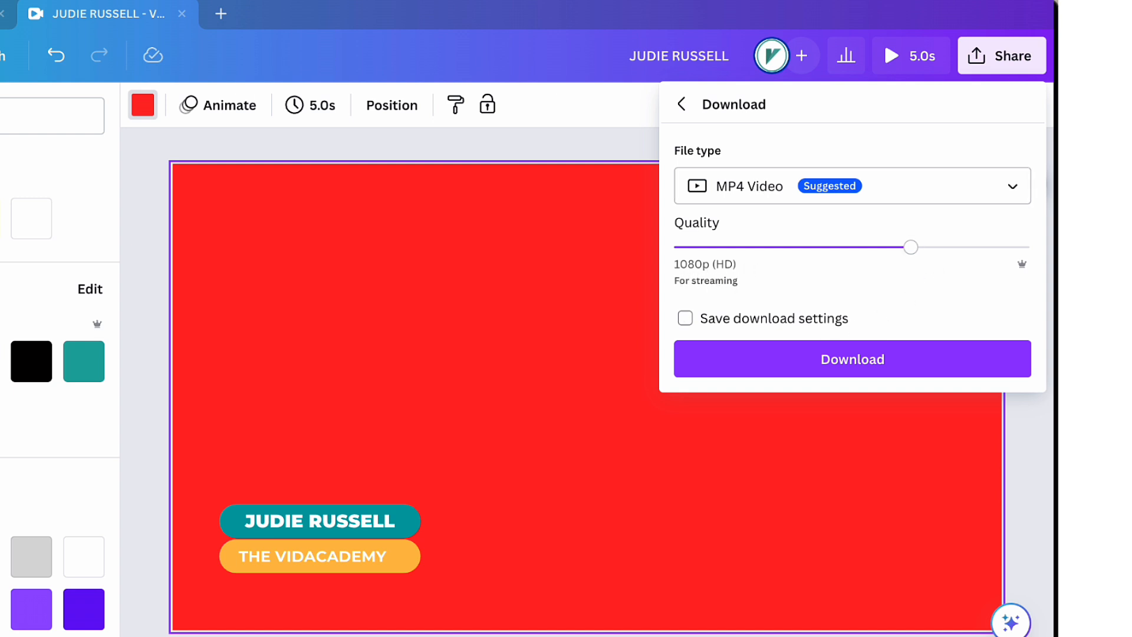
pyautogui.click(805, 363)
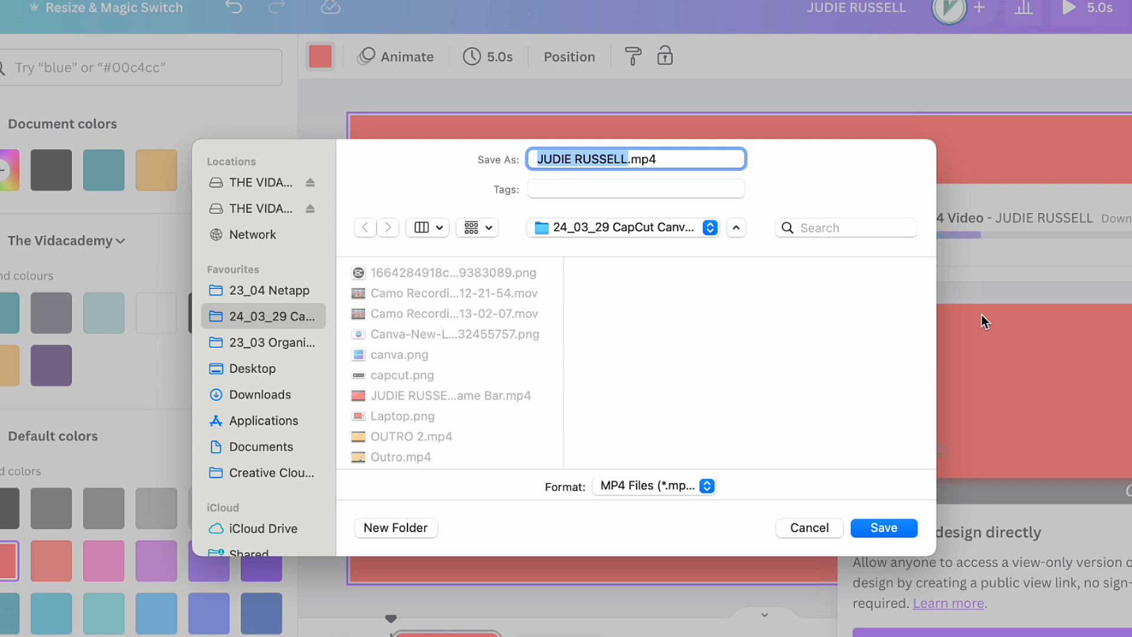
# Step: Create a new folder named EDIT ELEMENTS on the Desktop as the save location
pyautogui.click(272, 370)
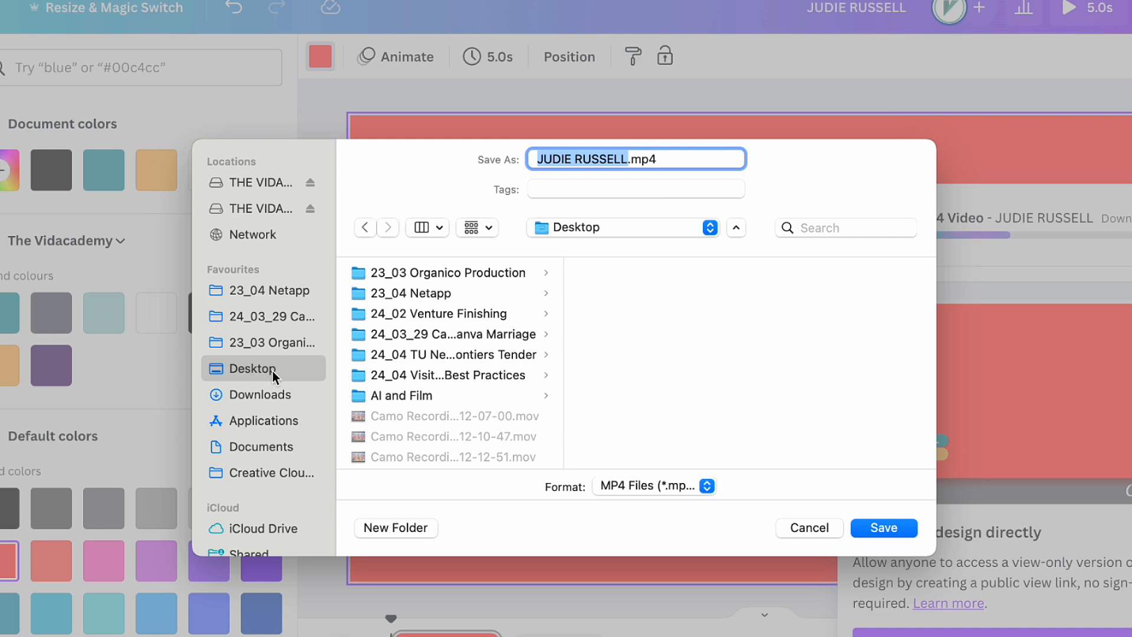
pyautogui.click(382, 525)
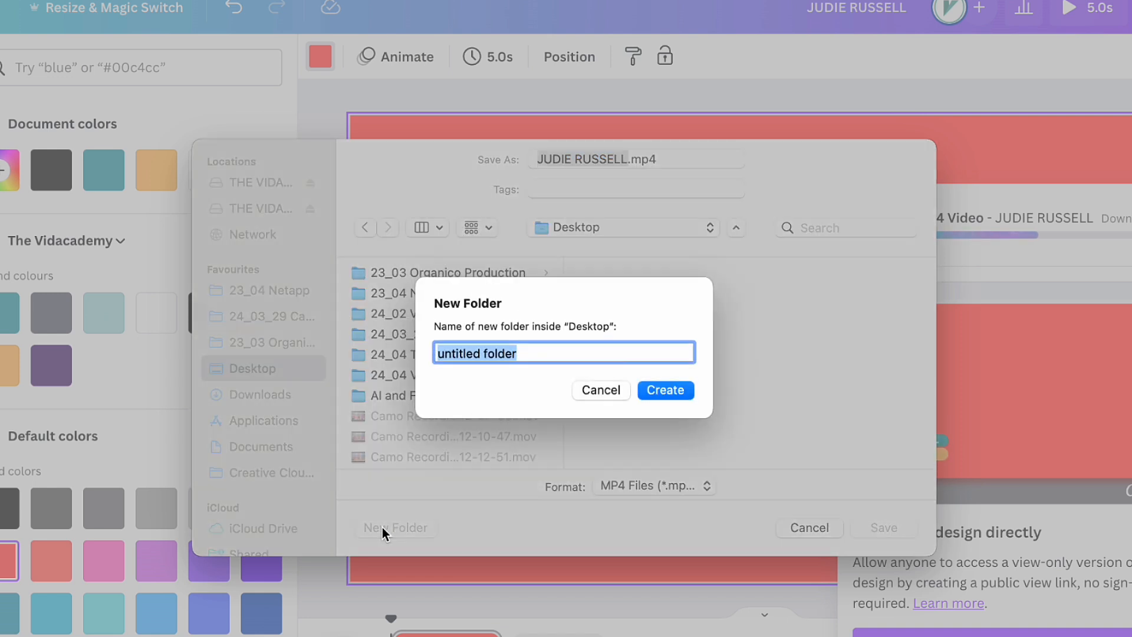
pyautogui.write('EDT')
pyautogui.press('BackSpace')
pyautogui.press('BackSpace')
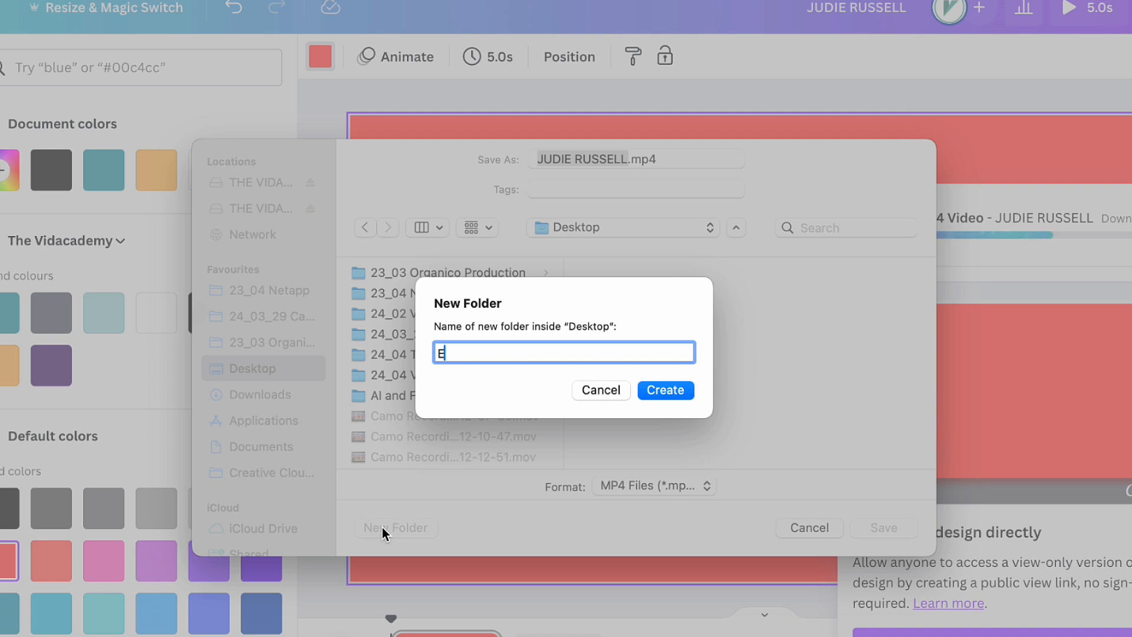
pyautogui.write('DIT ELEM')
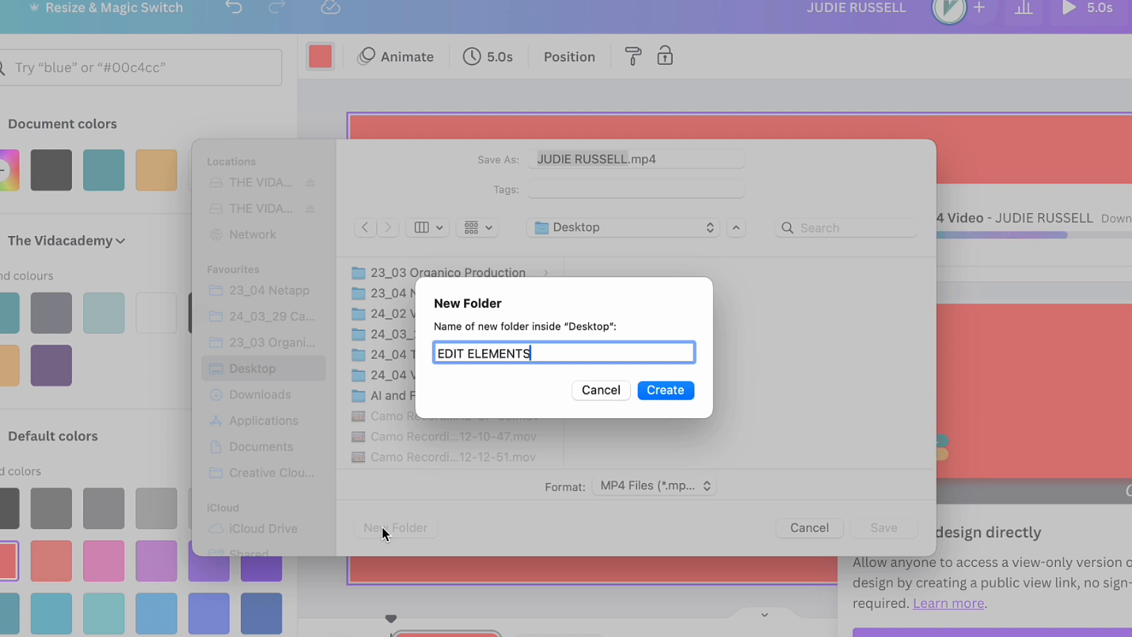
pyautogui.write('ENTS')
pyautogui.click(671, 388)
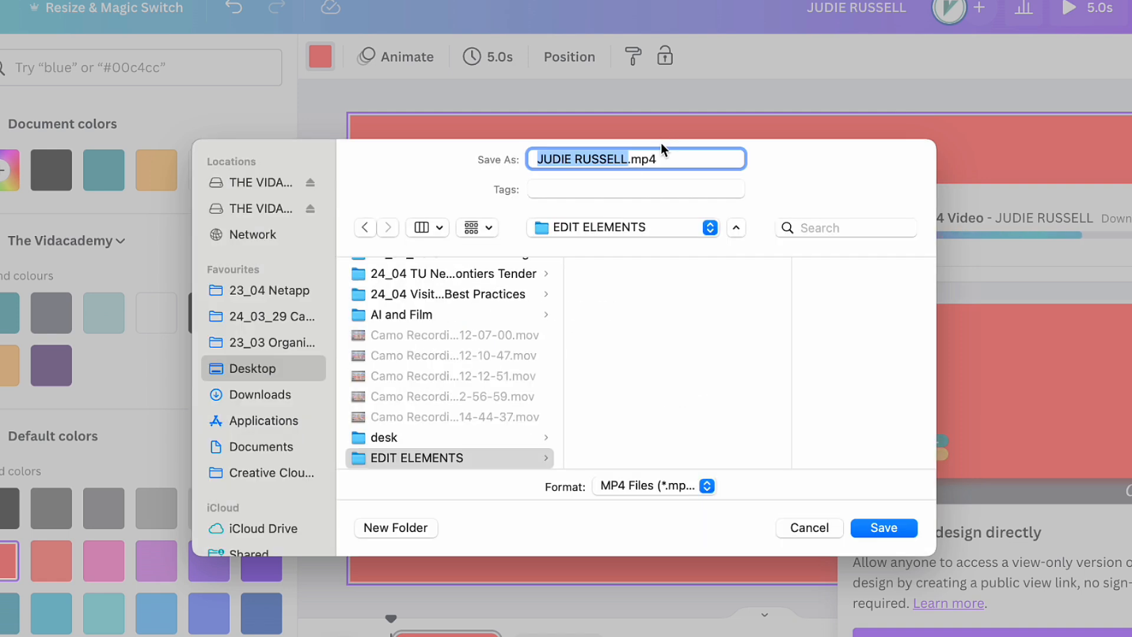
# Step: Put "Name Bar - " before the person's name and "v1" after it in the MP4's file name, and save it
pyautogui.click(626, 160)
pyautogui.click(530, 156)
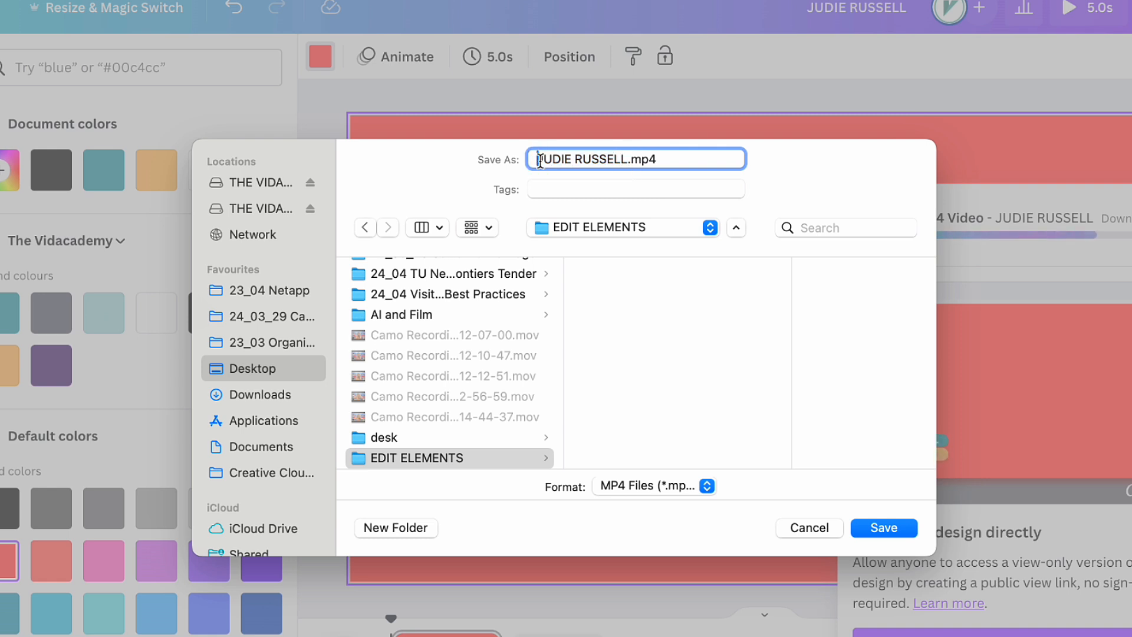
pyautogui.write('Name Bar - JUDIE')
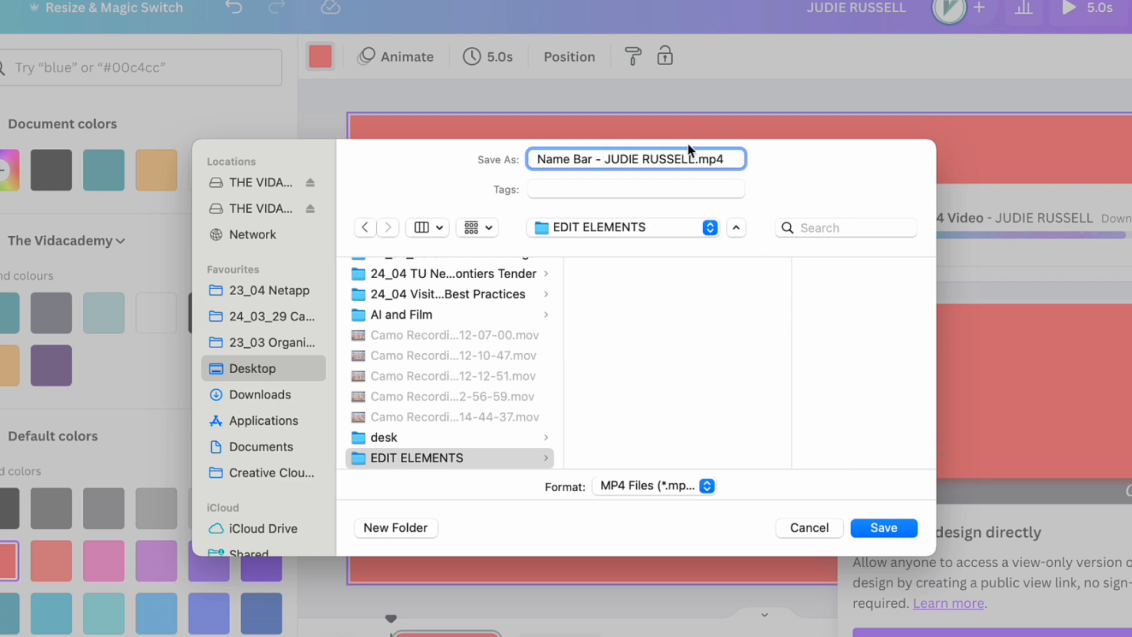
pyautogui.write(' RUSSELL v1')
pyautogui.click(884, 528)
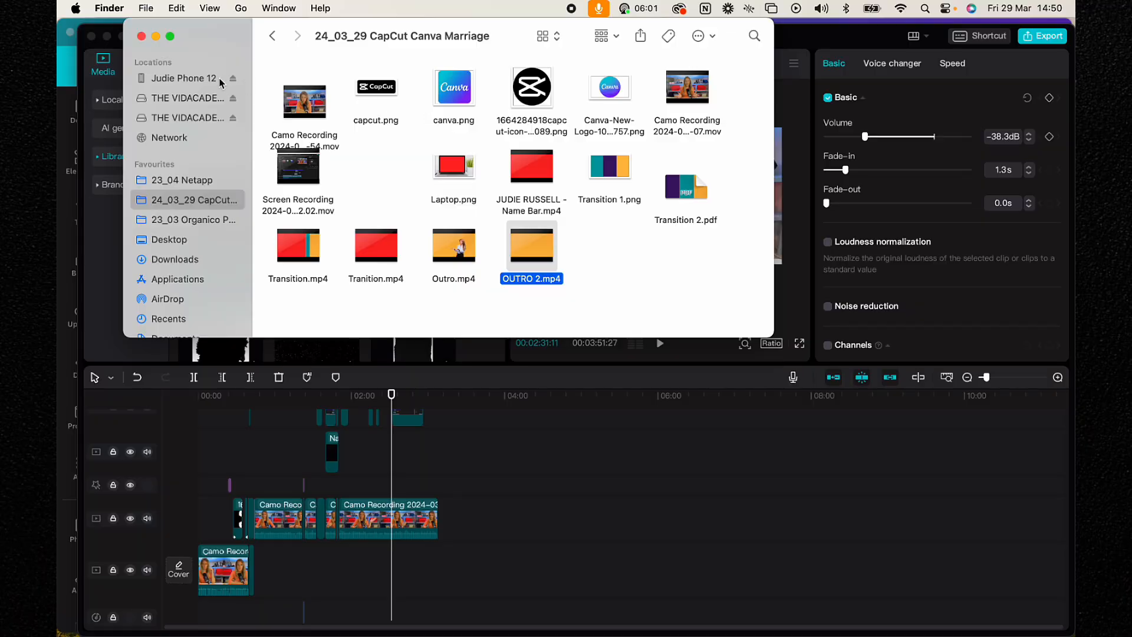
# Step: Add the Name Bar v1 video from the Desktop's EDIT ELEMENTS folder to the CapCut timeline at the playhead, above the main recording
pyautogui.click(170, 239)
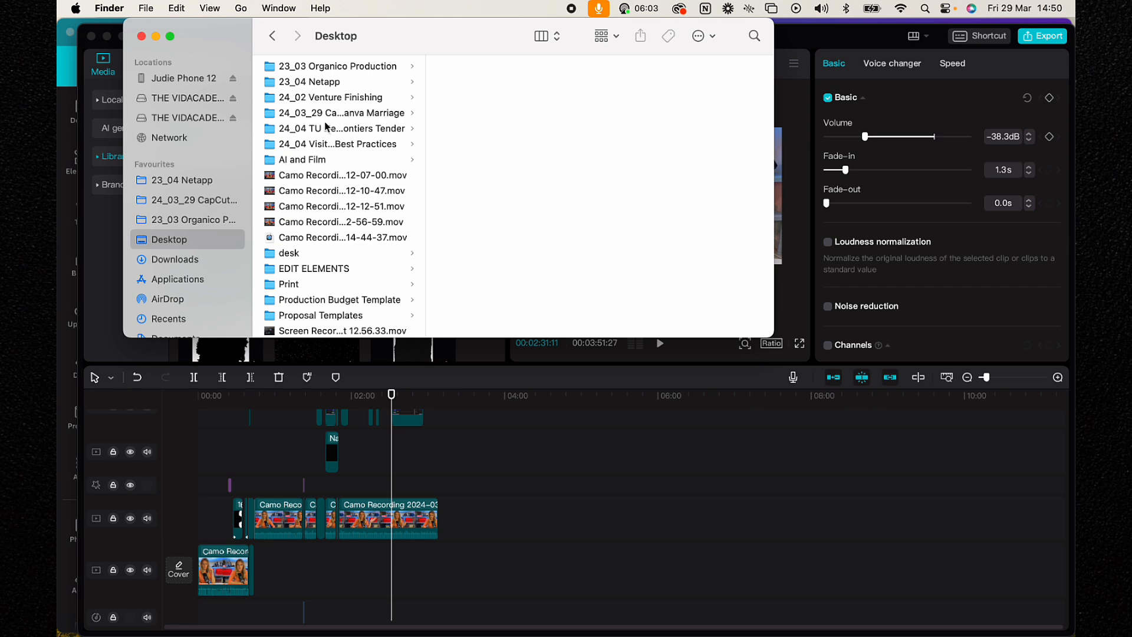
pyautogui.click(312, 269)
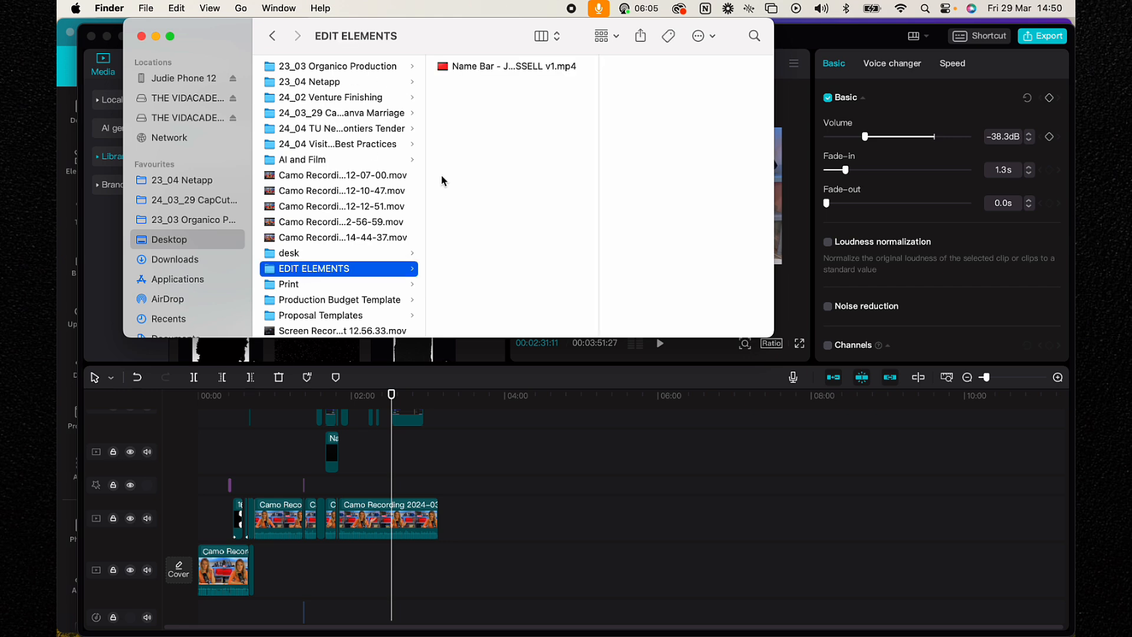
pyautogui.moveTo(490, 68); pyautogui.dragTo(443, 468)
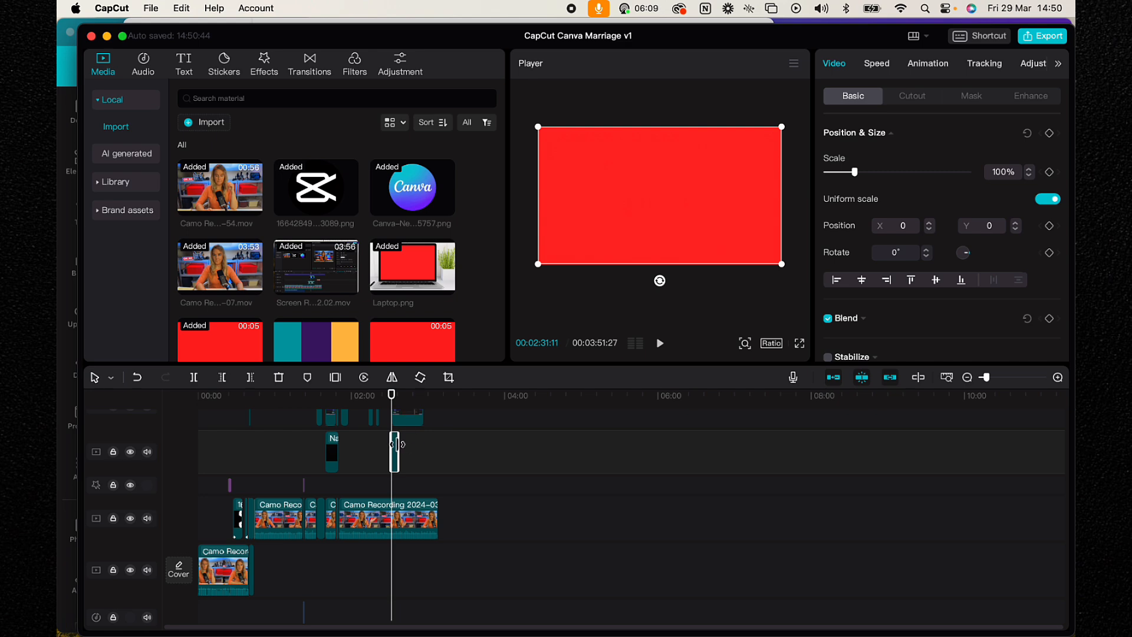
pyautogui.click(439, 448)
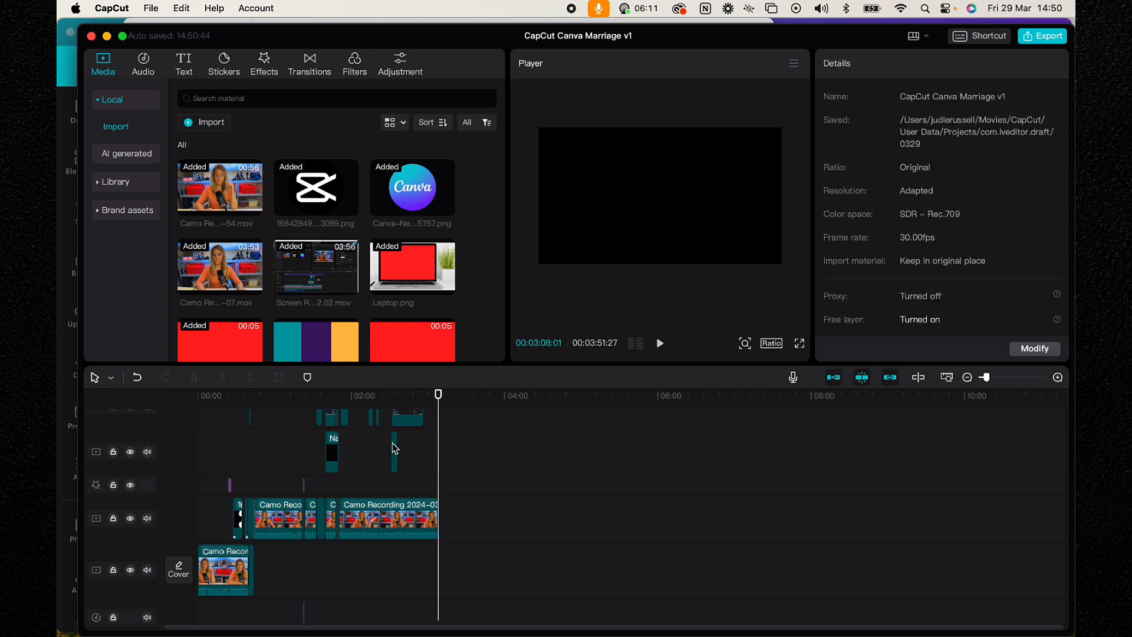
# Step: Move the name bar clip to the end of the main recording and play that part of the timeline to preview its animation
pyautogui.moveTo(393, 451); pyautogui.dragTo(433, 448)
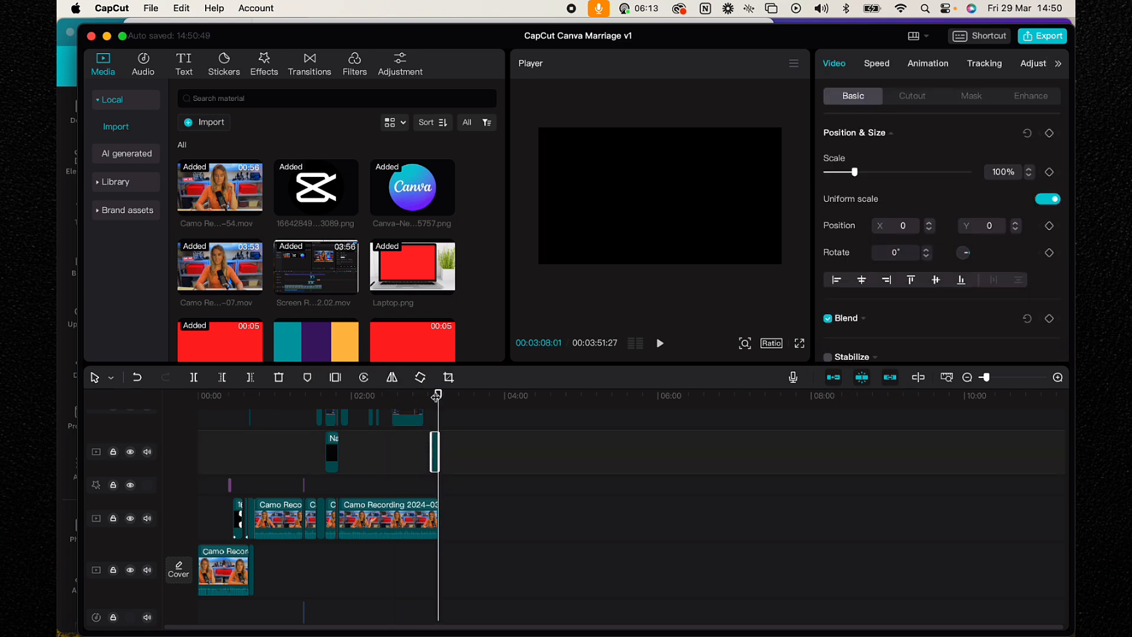
pyautogui.moveTo(436, 395); pyautogui.dragTo(438, 396)
pyautogui.press('super+equal')
pyautogui.press('super+equal')
pyautogui.press('super+equal')
pyautogui.click(632, 401)
pyautogui.press('space')
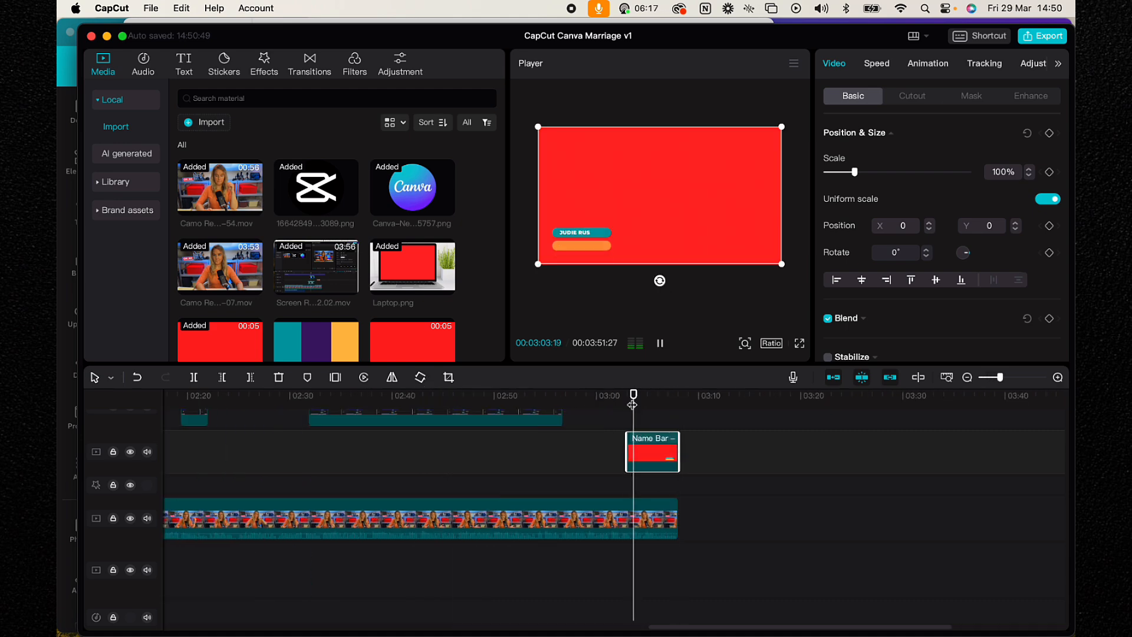
pyautogui.press('space')
# Step: Key out the name bar clip's red background with Chroma key at strength 17, and play it over the recording
pyautogui.moveTo(652, 452)
pyautogui.mouseDown()
pyautogui.moveTo(784, 450)
pyautogui.moveTo(650, 447)
pyautogui.mouseUp()
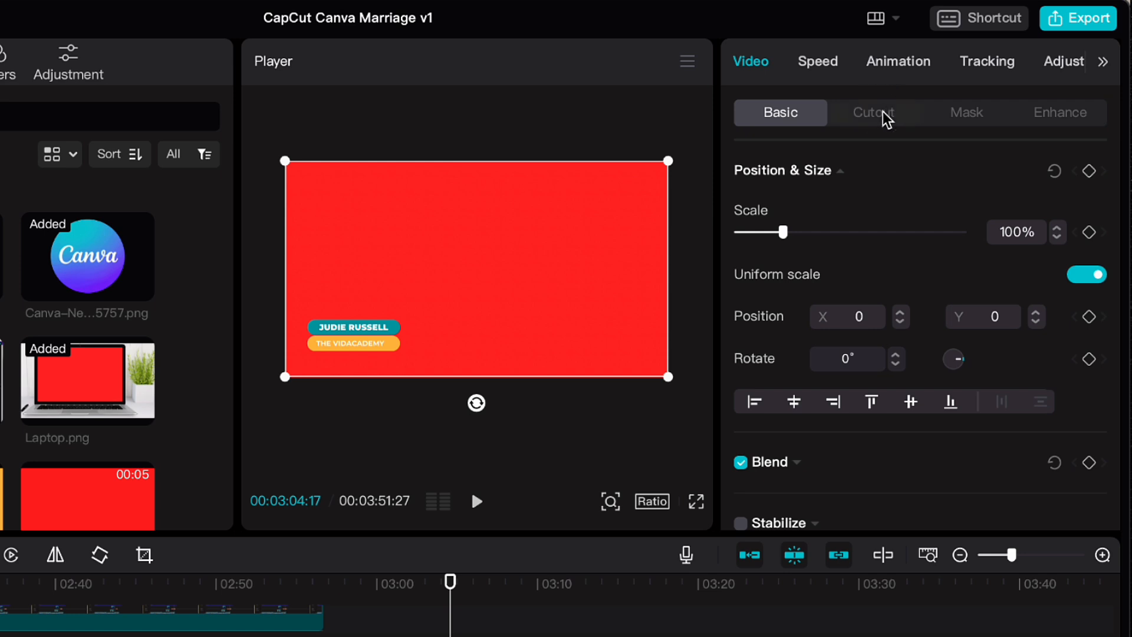
pyautogui.click(885, 115)
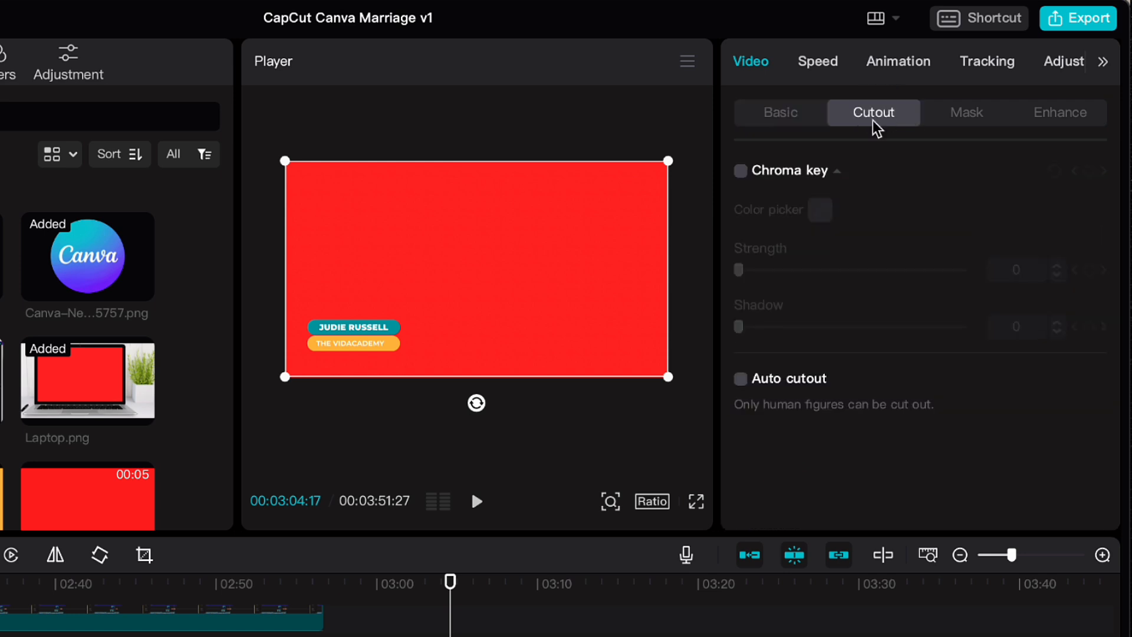
pyautogui.click(741, 172)
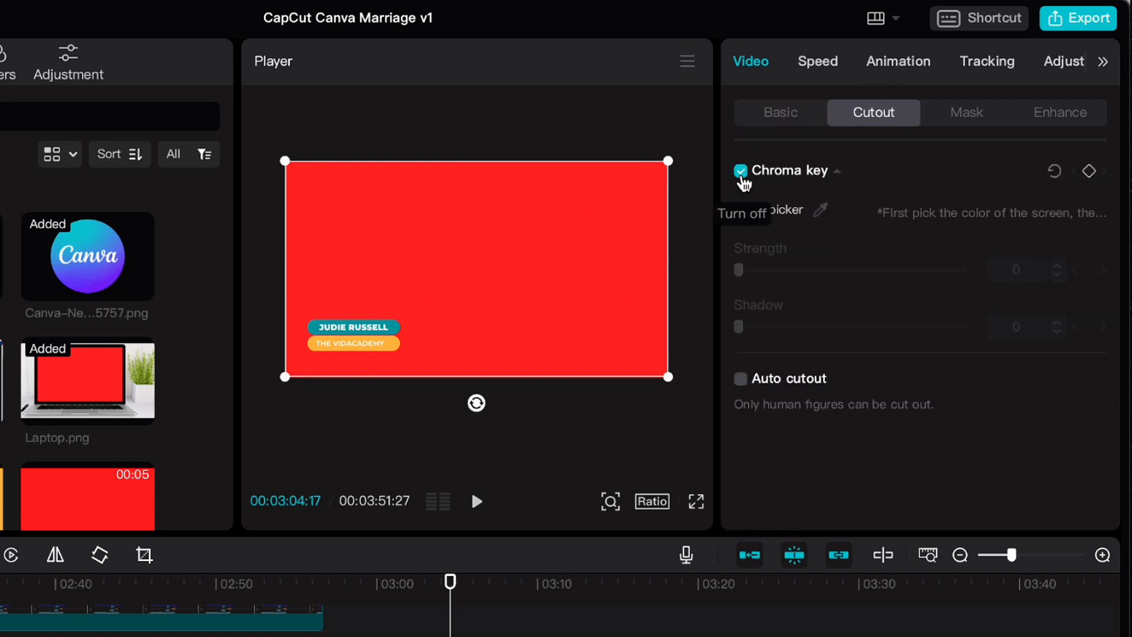
pyautogui.click(819, 212)
pyautogui.click(571, 276)
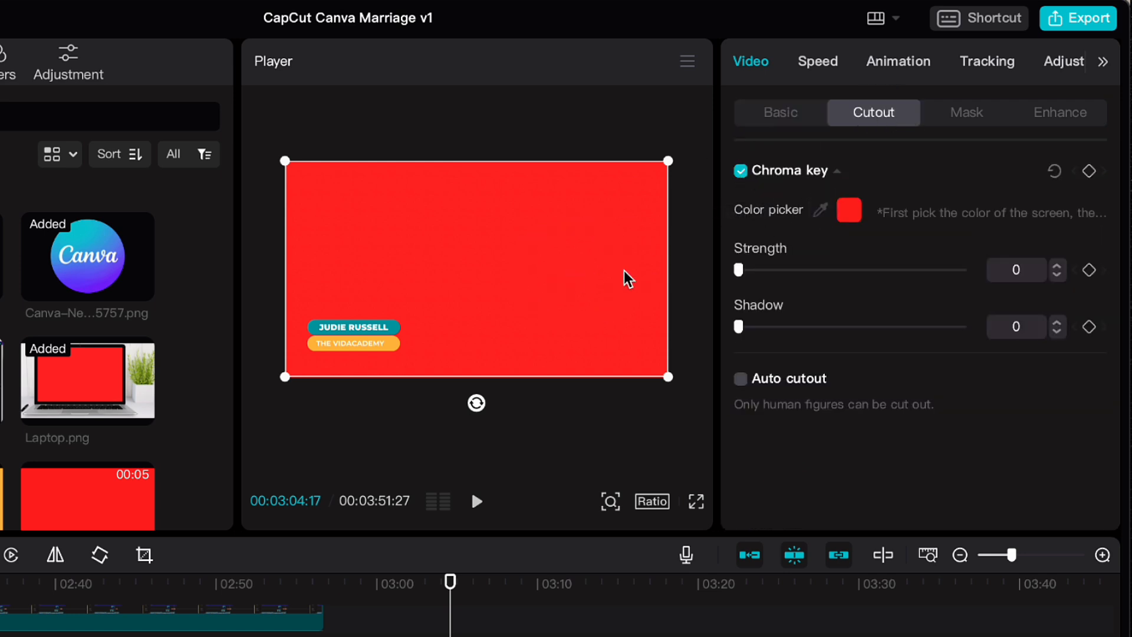
pyautogui.moveTo(740, 269); pyautogui.dragTo(776, 270)
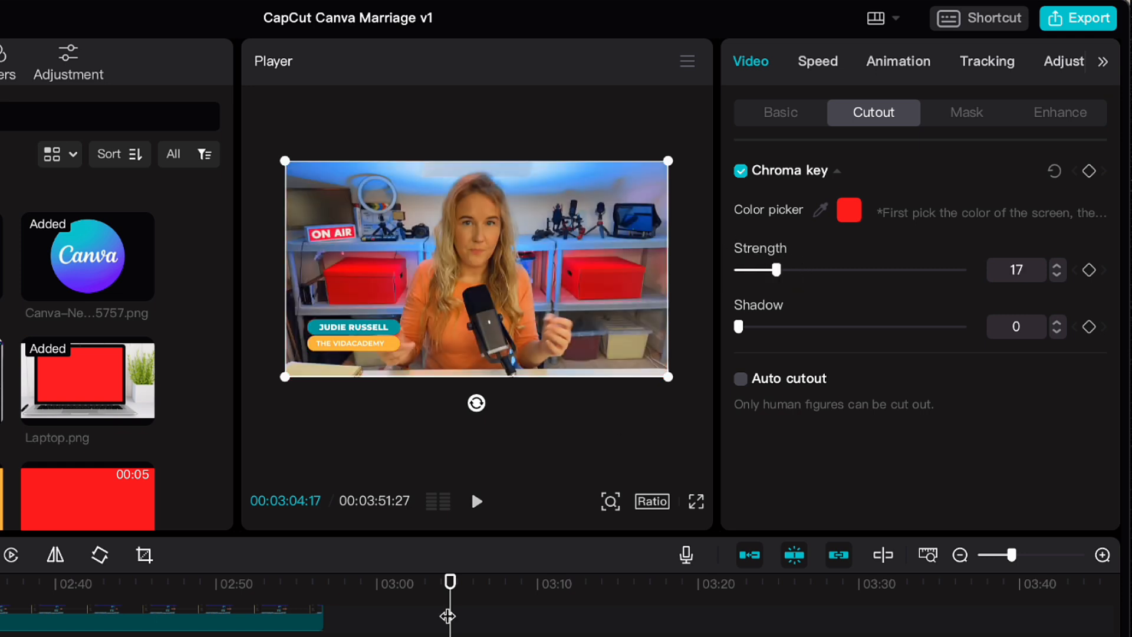
pyautogui.click(425, 587)
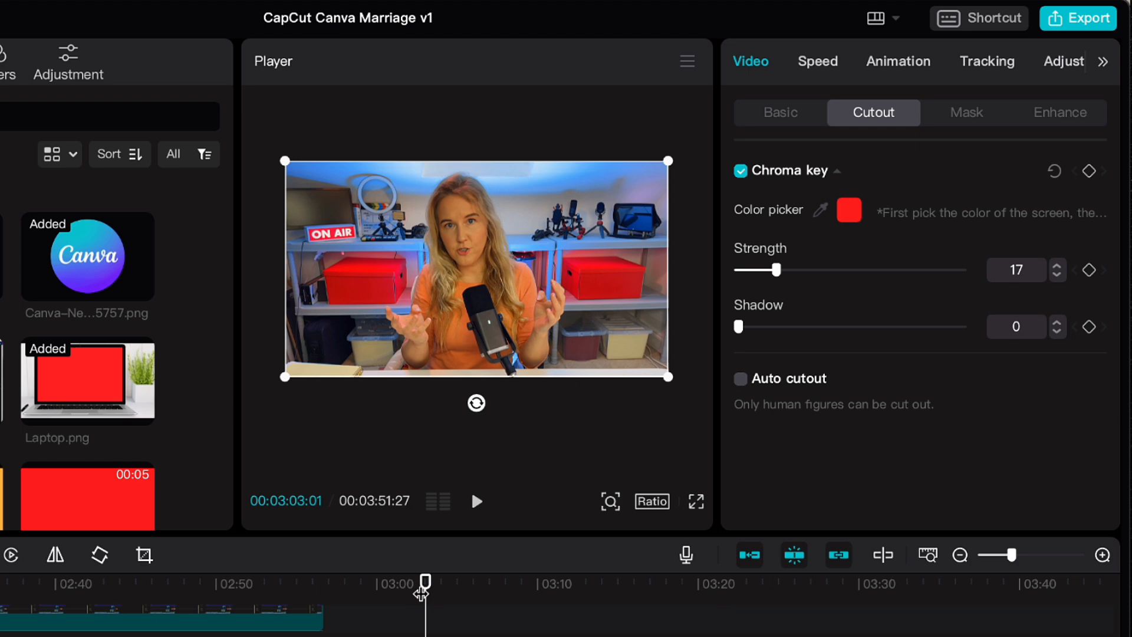
pyautogui.press('space')
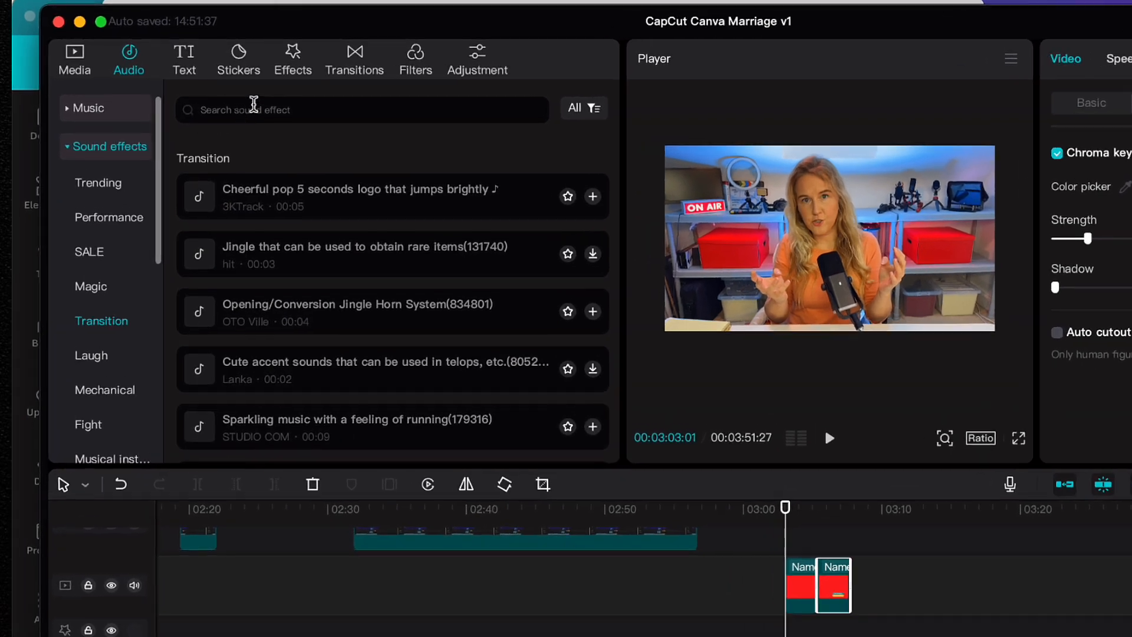
# Step: Search the sound effects for "woosh" and audition Deep woosh, Woosh with echo, Woosh and Crashing woosh
pyautogui.click(255, 107)
pyautogui.write('w')
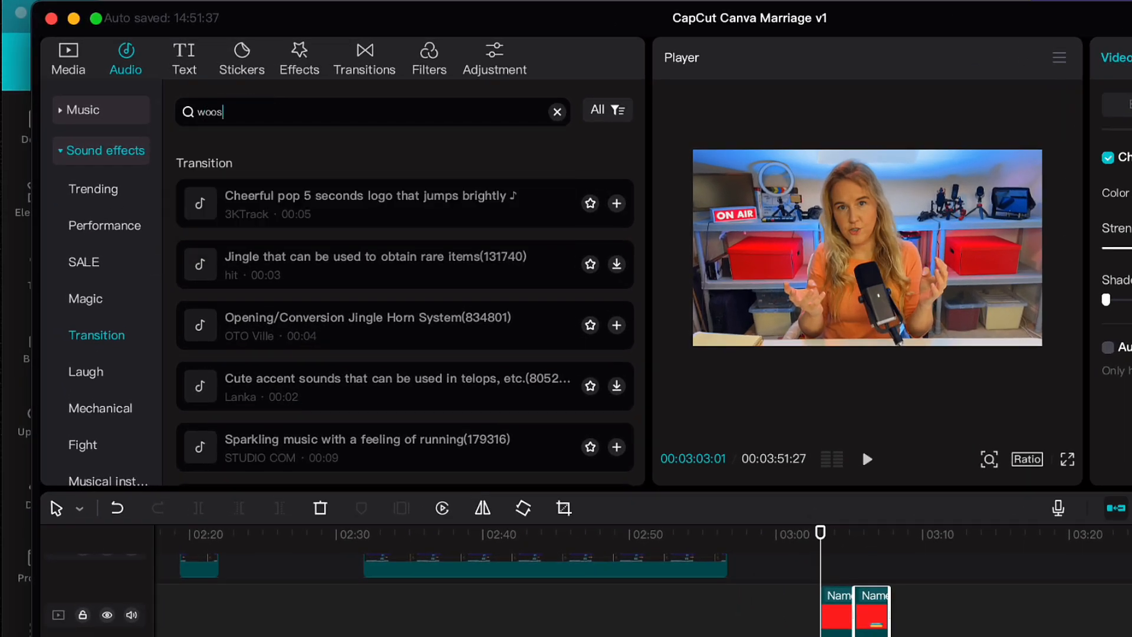
pyautogui.press('Return')
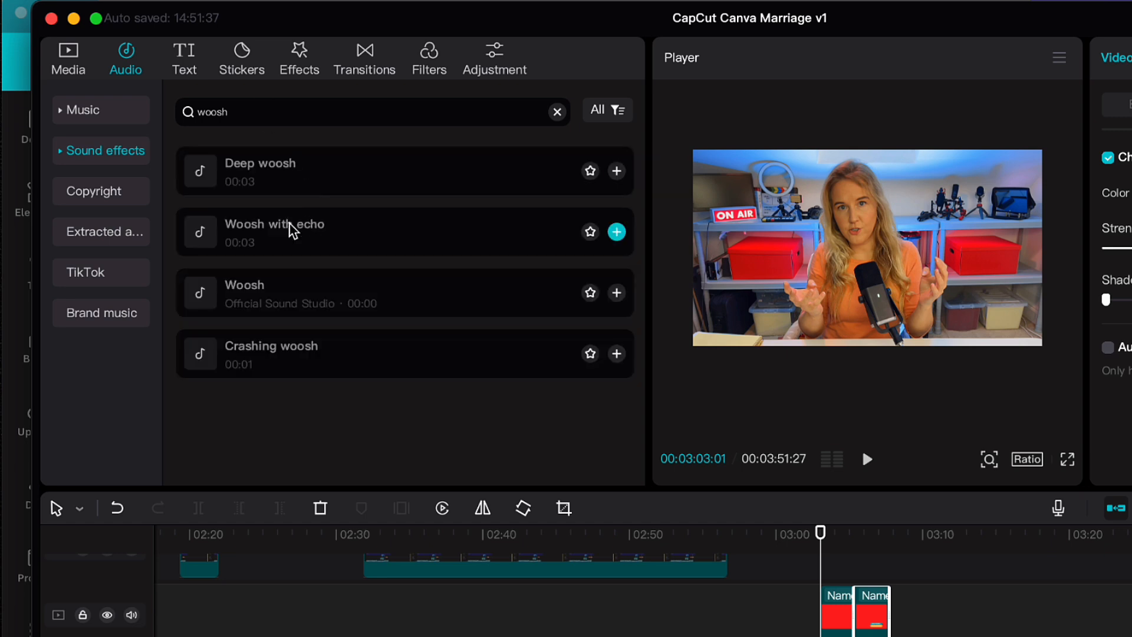
pyautogui.click(291, 169)
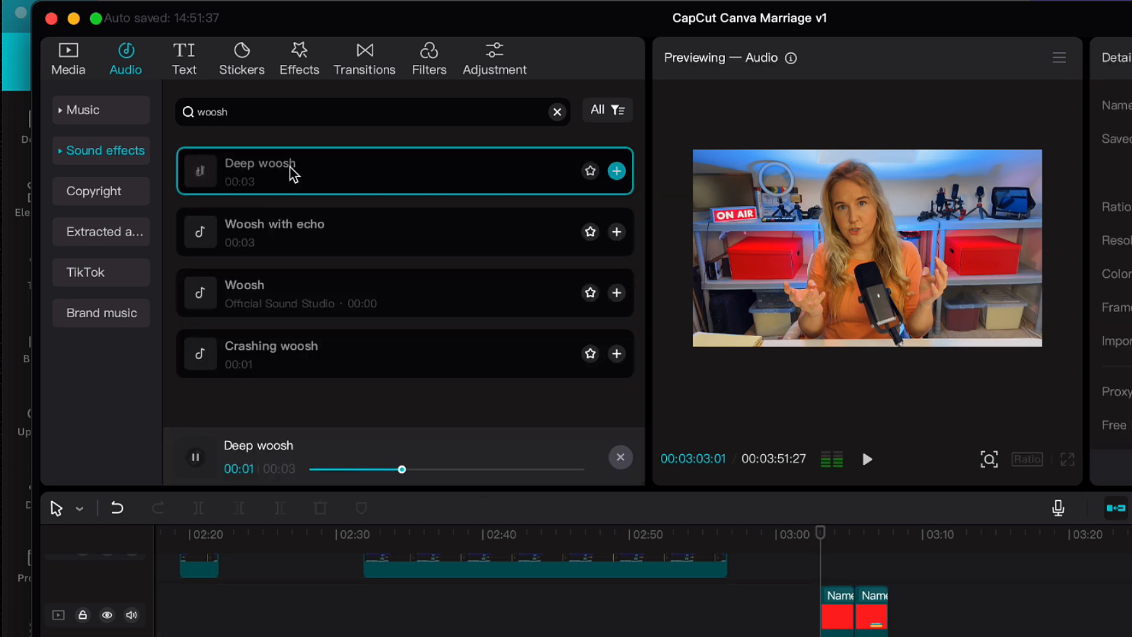
pyautogui.click(295, 253)
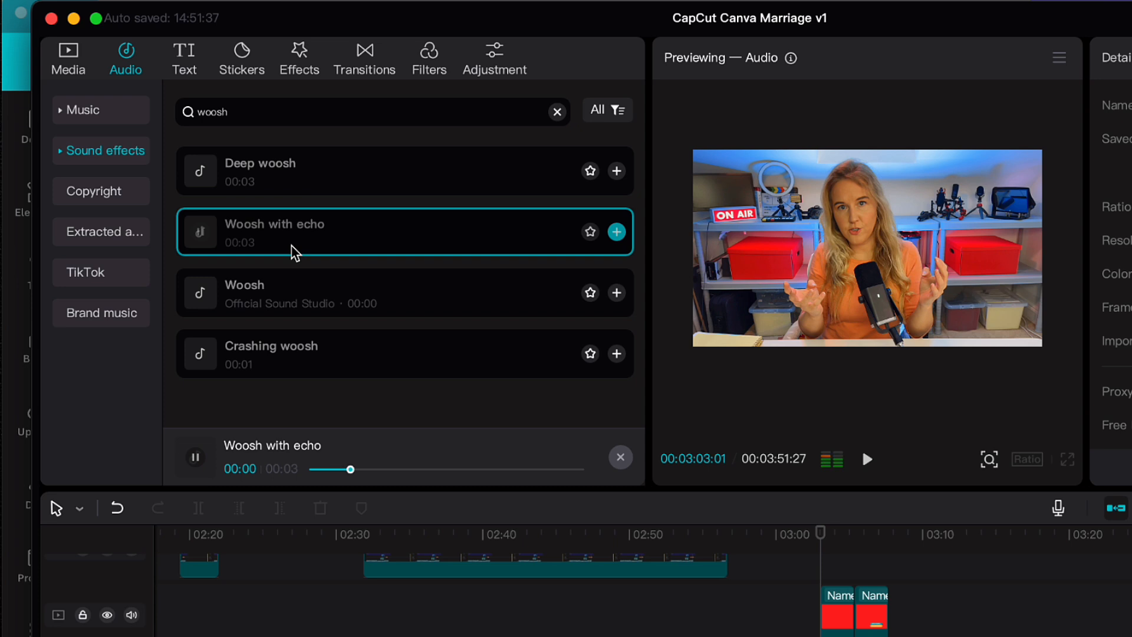
pyautogui.click(291, 298)
pyautogui.click(291, 356)
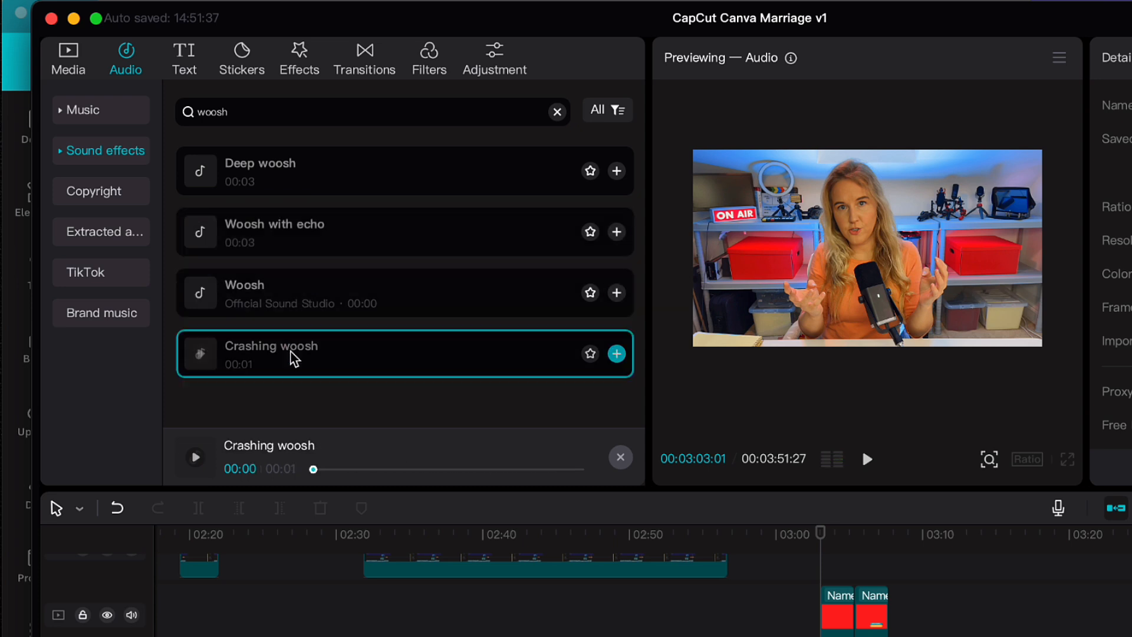
pyautogui.click(314, 232)
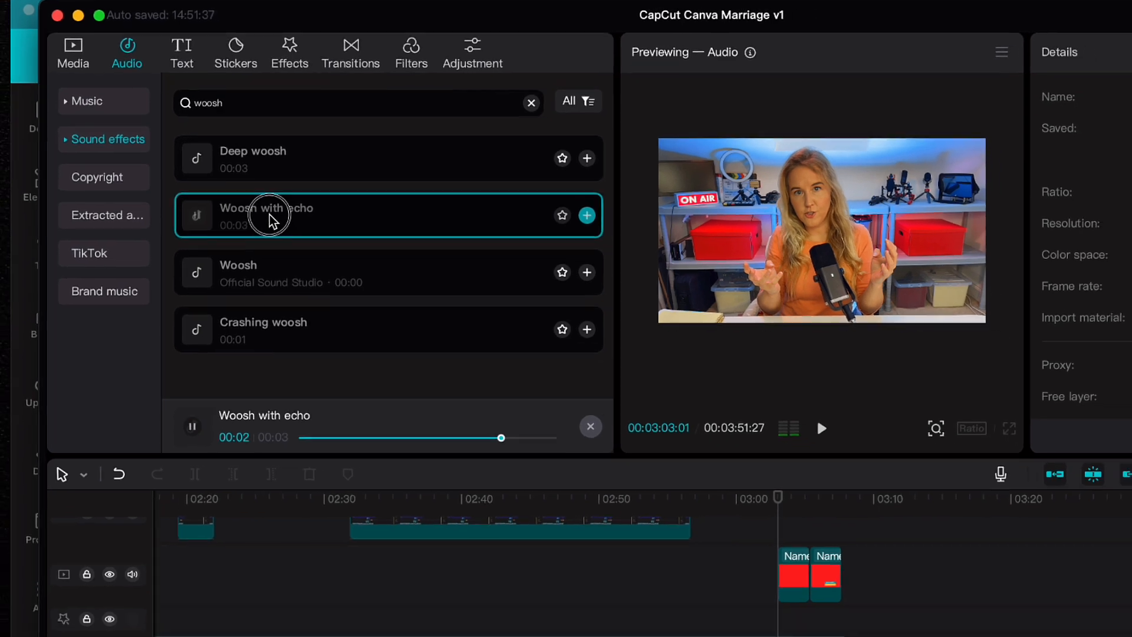
# Step: Add the Woosh with echo sound effect to the audio track at the start of the first name bar clip and play it
pyautogui.moveTo(295, 233); pyautogui.dragTo(803, 636)
pyautogui.moveTo(657, 518); pyautogui.dragTo(662, 585)
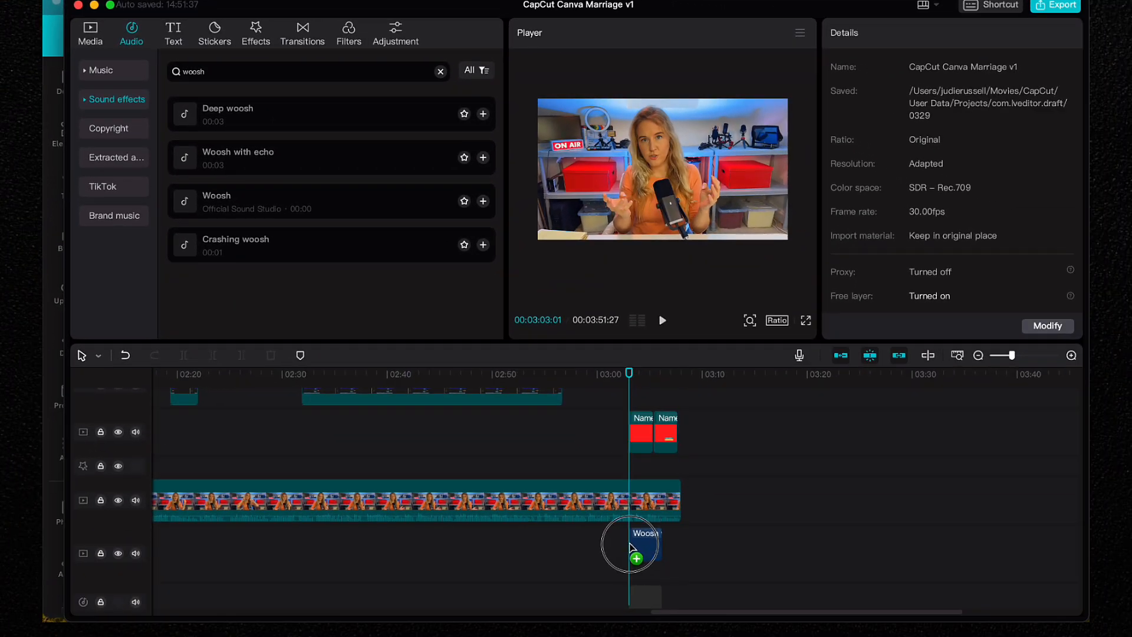
pyautogui.press('super+equal')
pyautogui.press('super+equal')
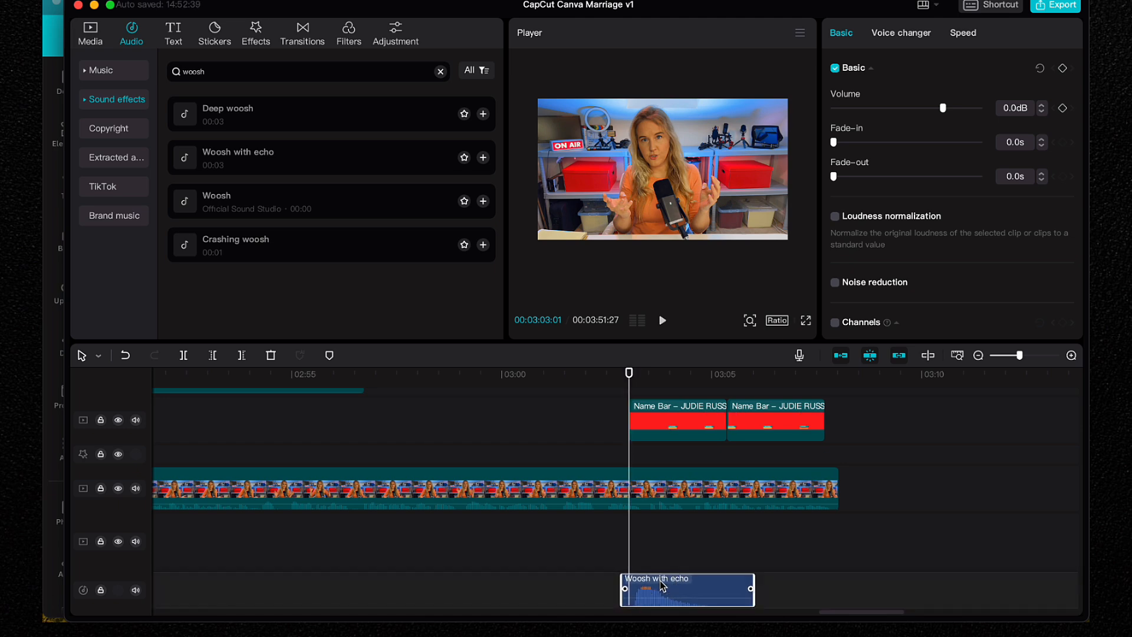
pyautogui.press('space')
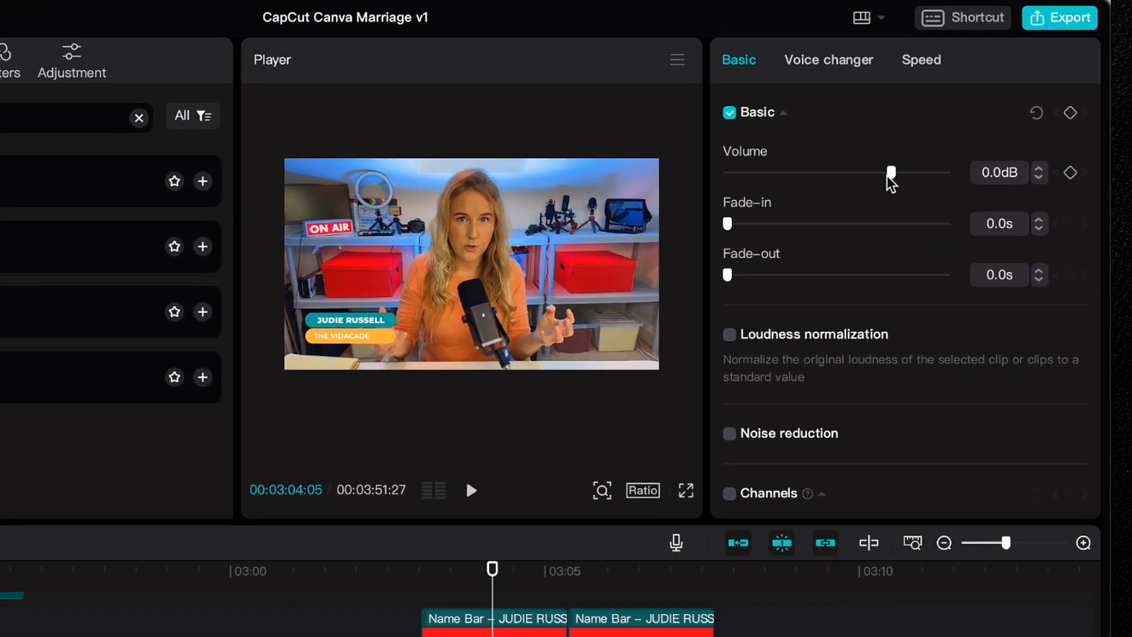
# Step: Lower the woosh sound's volume to -21.2 dB and play the name bar animation to hear it
pyautogui.moveTo(942, 108); pyautogui.dragTo(896, 109)
pyautogui.moveTo(817, 188)
pyautogui.mouseDown()
pyautogui.moveTo(804, 180)
pyautogui.moveTo(826, 178)
pyautogui.mouseUp()
pyautogui.click(810, 179)
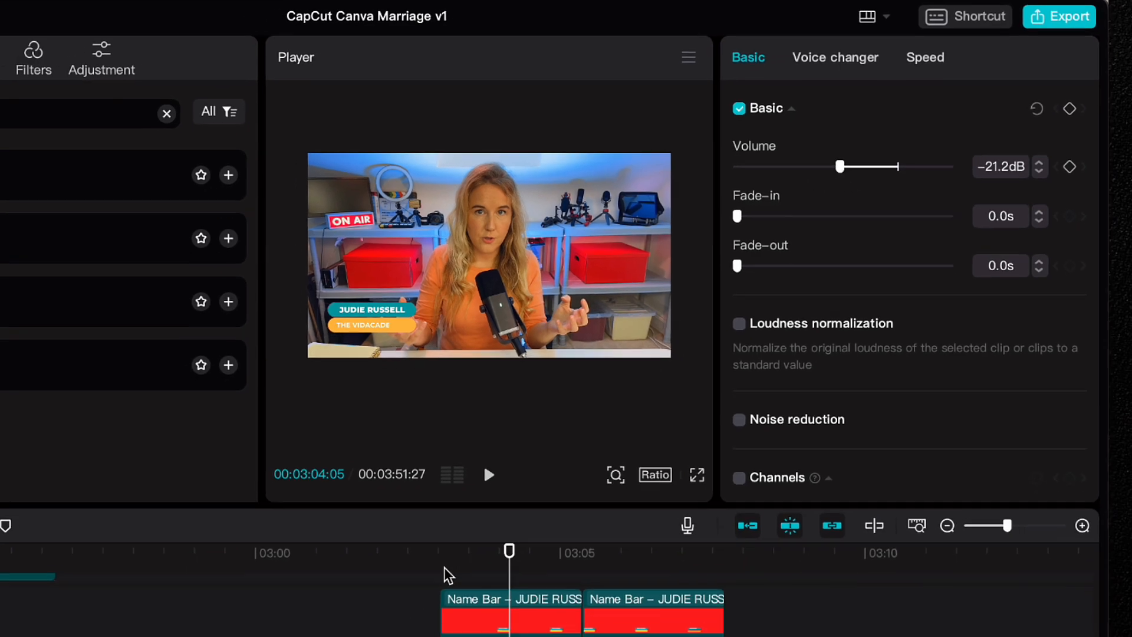
pyautogui.click(406, 592)
pyautogui.press('space')
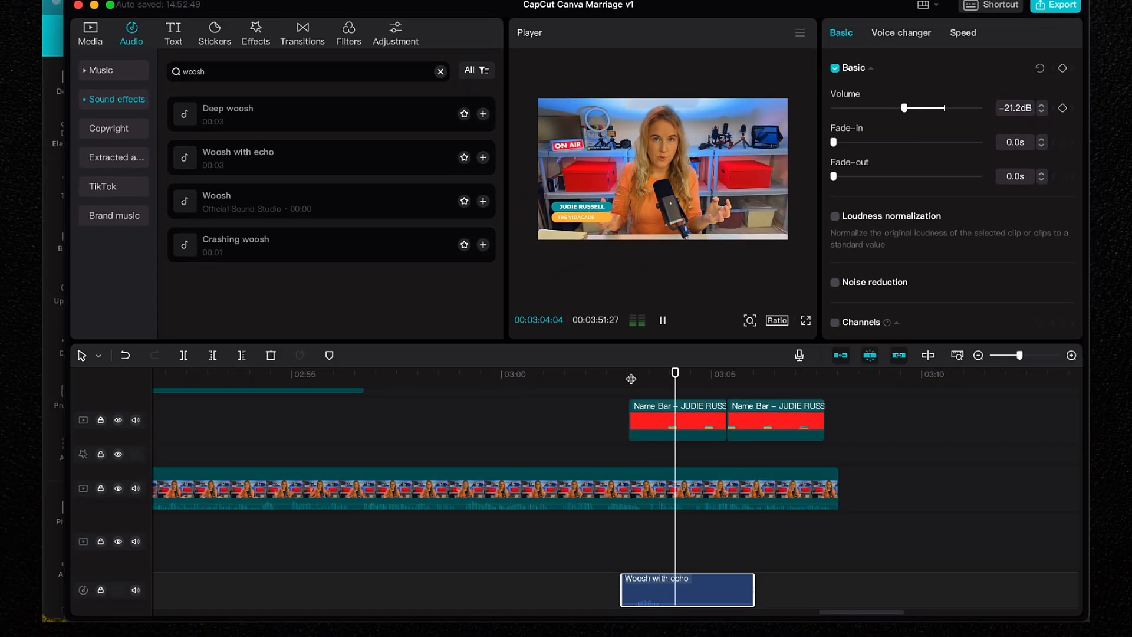
pyautogui.press('space')
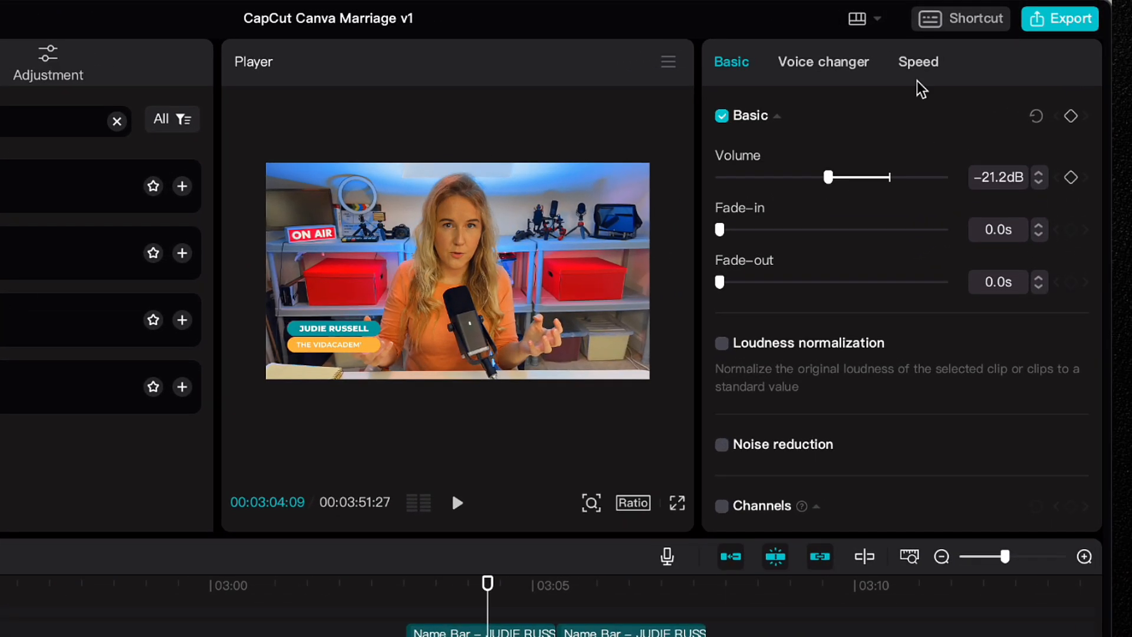
# Step: Slow the woosh sound to 0.4x speed, shift it slightly earlier on the audio track, and play it with the name bar
pyautogui.click(963, 34)
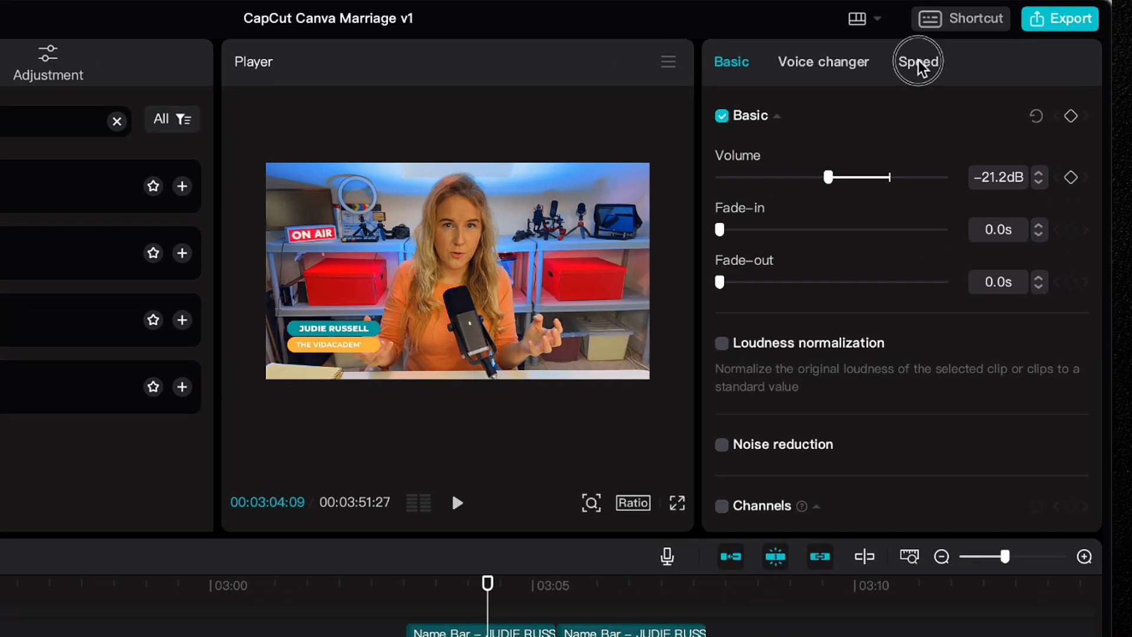
pyautogui.moveTo(768, 155); pyautogui.dragTo(734, 154)
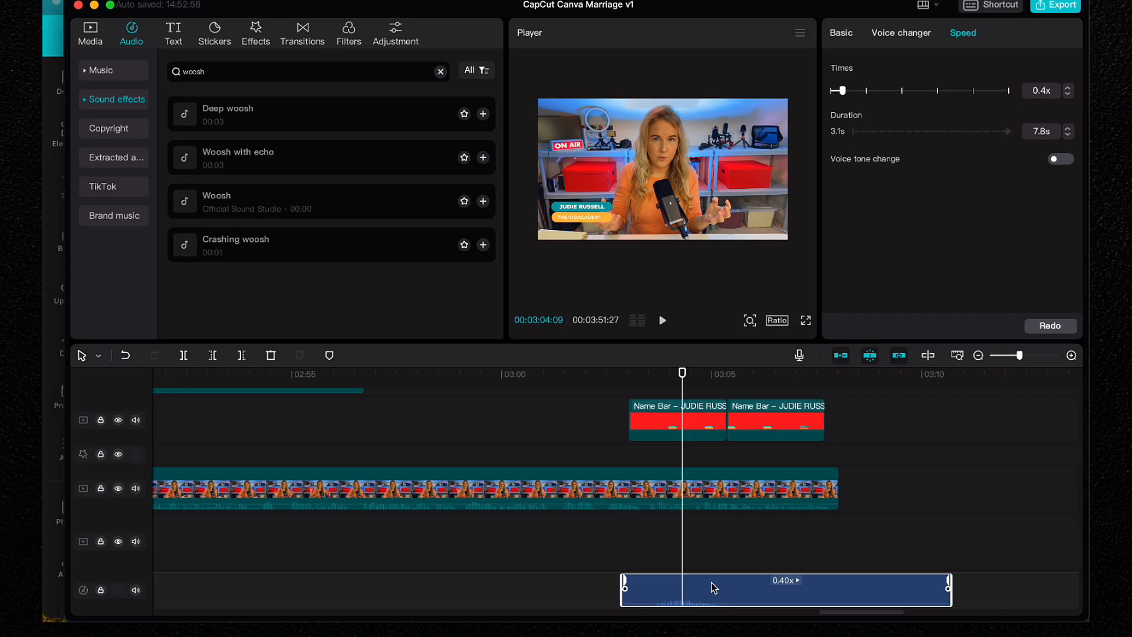
pyautogui.moveTo(714, 588); pyautogui.dragTo(695, 590)
pyautogui.click(622, 375)
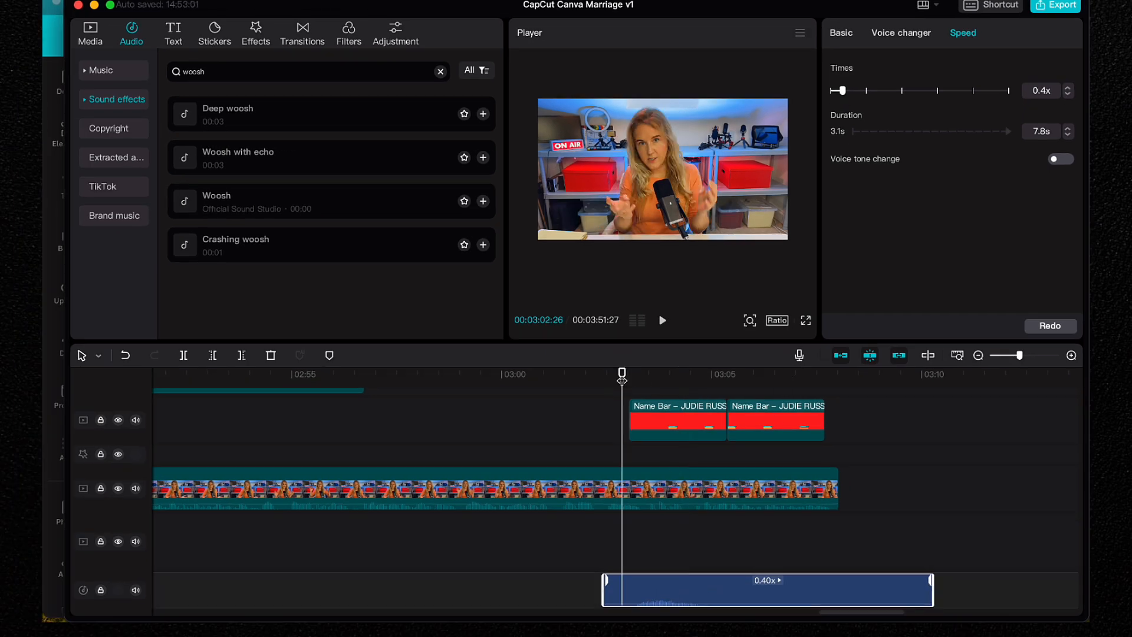
pyautogui.press('space')
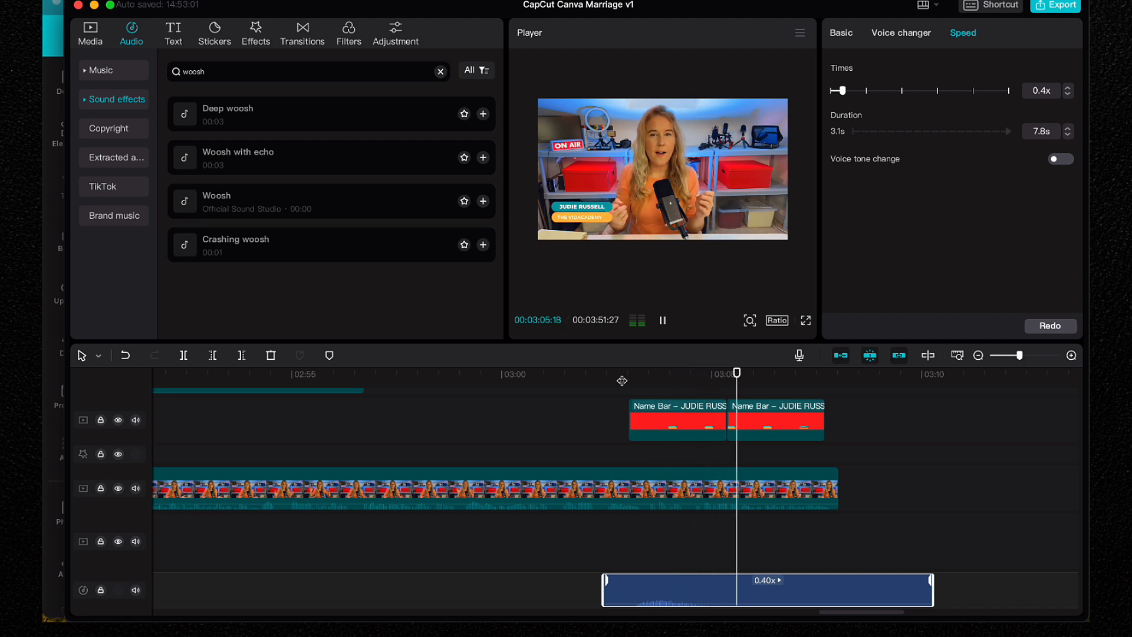
pyautogui.press('space')
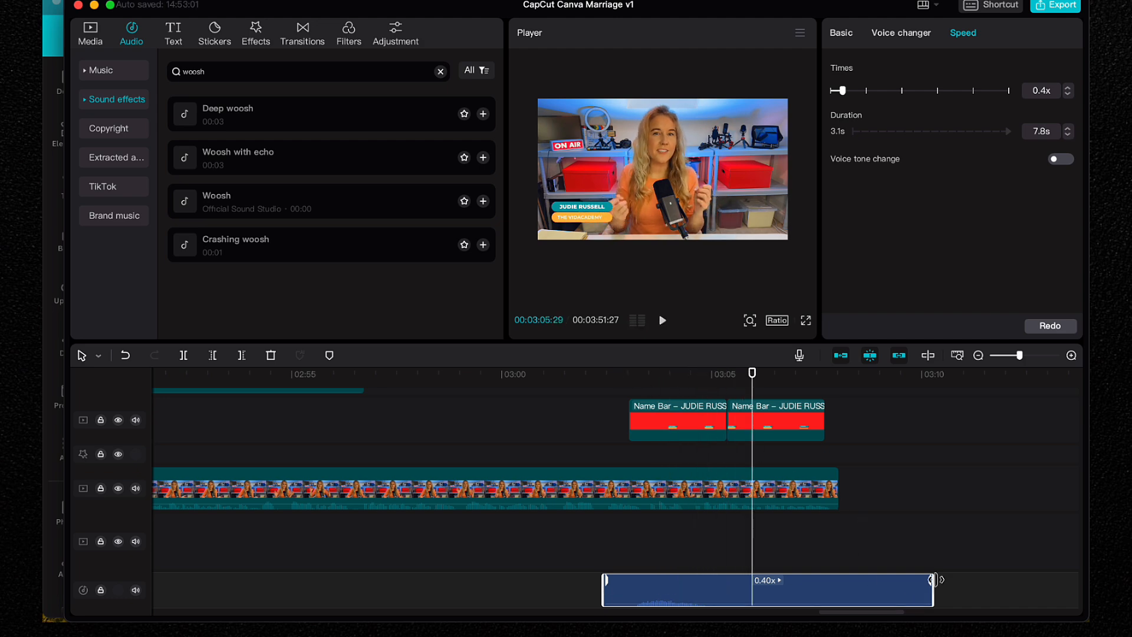
# Step: Trim the end of the woosh sound to about 3.5 s, move it under the start of the second name bar clip, and play it
pyautogui.moveTo(931, 581); pyautogui.dragTo(753, 581)
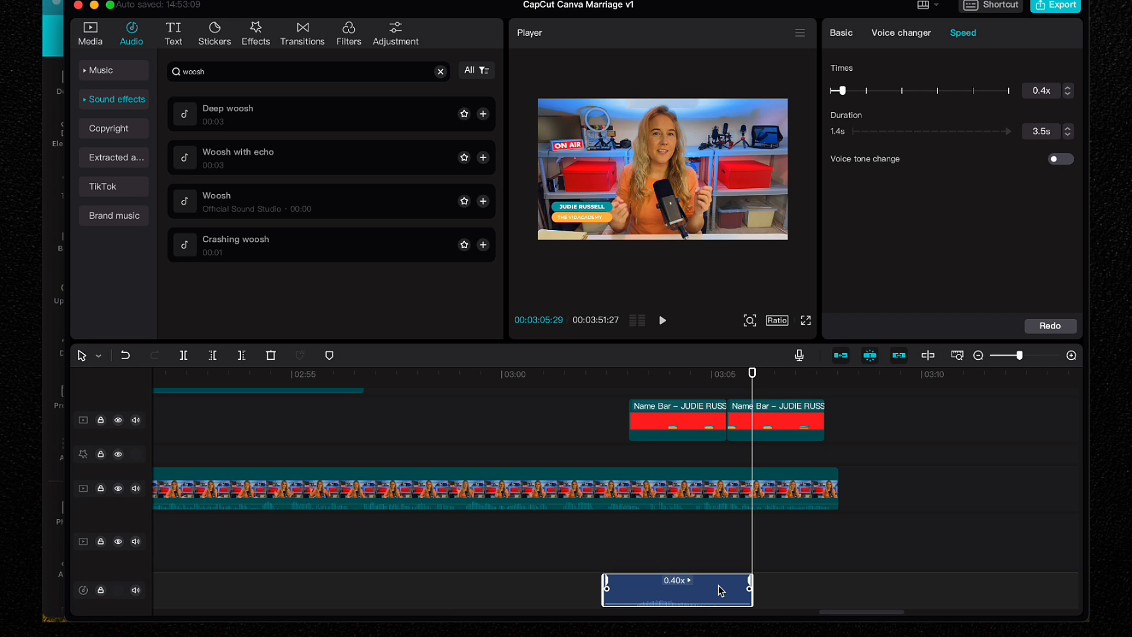
pyautogui.moveTo(721, 589); pyautogui.dragTo(810, 552)
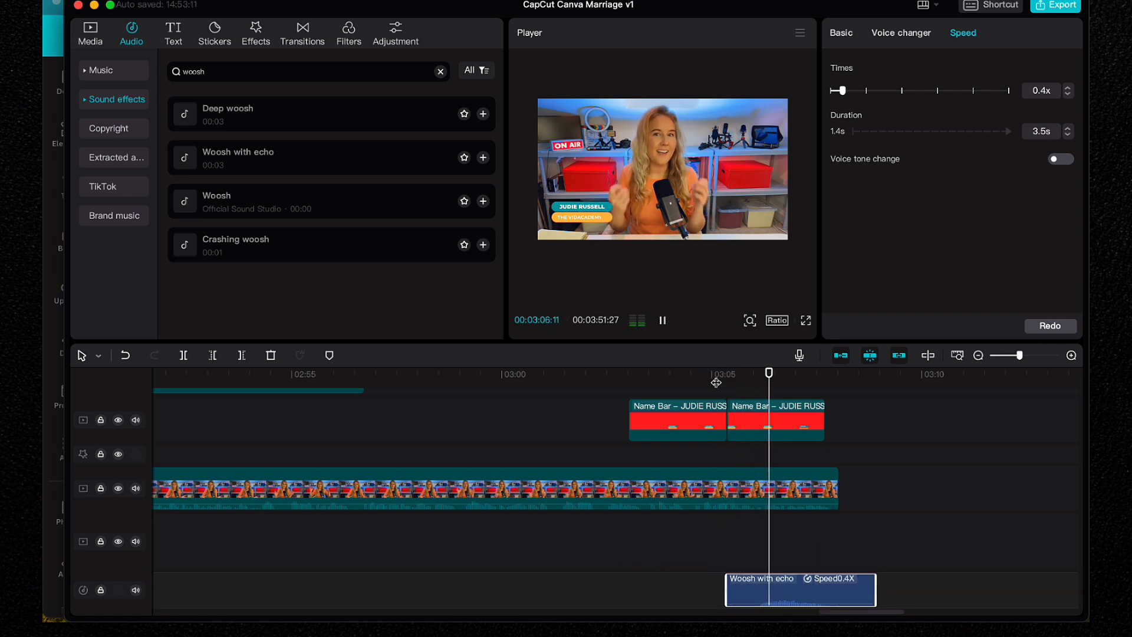
pyautogui.press('space')
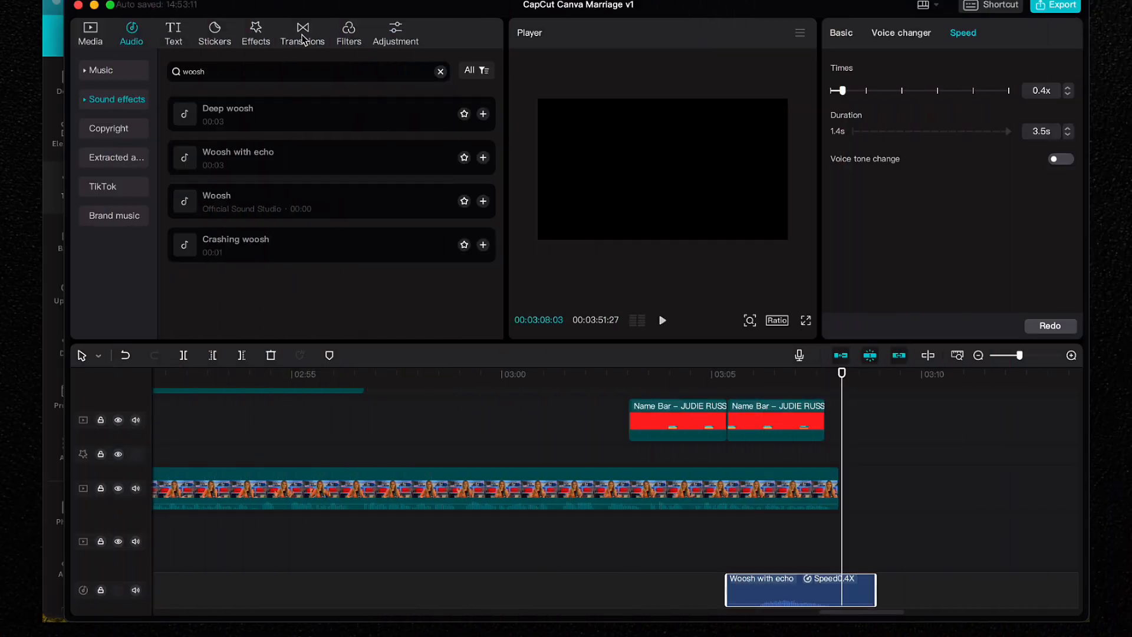
# Step: Open the transitions library and scrub the timeline around the cut between the two name bar clips
pyautogui.click(303, 36)
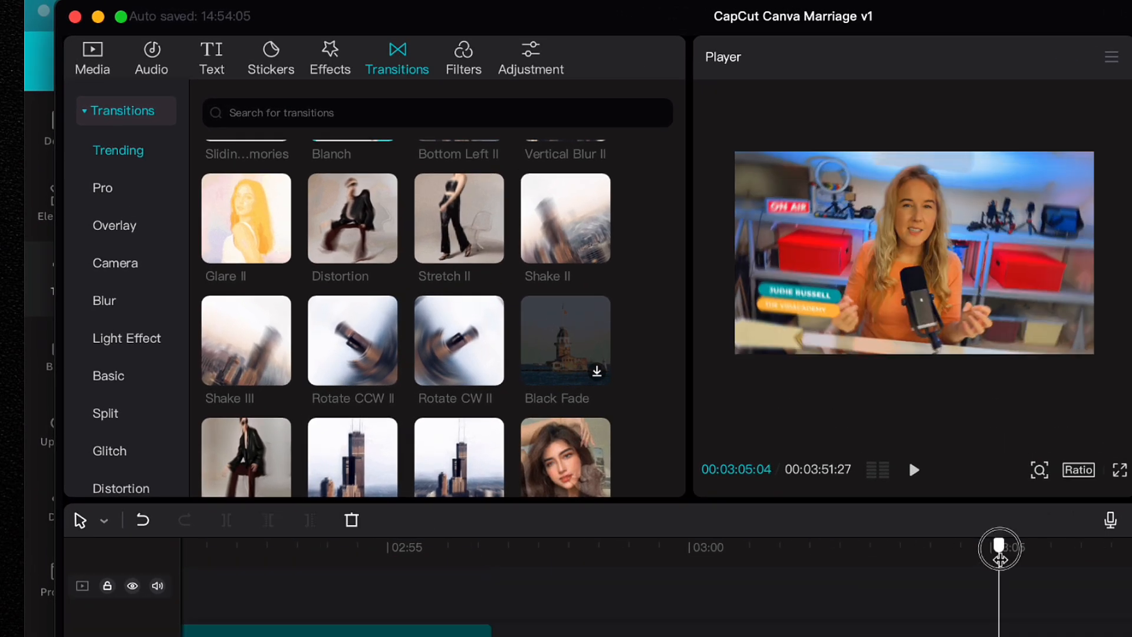
pyautogui.moveTo(1003, 554); pyautogui.dragTo(1025, 557)
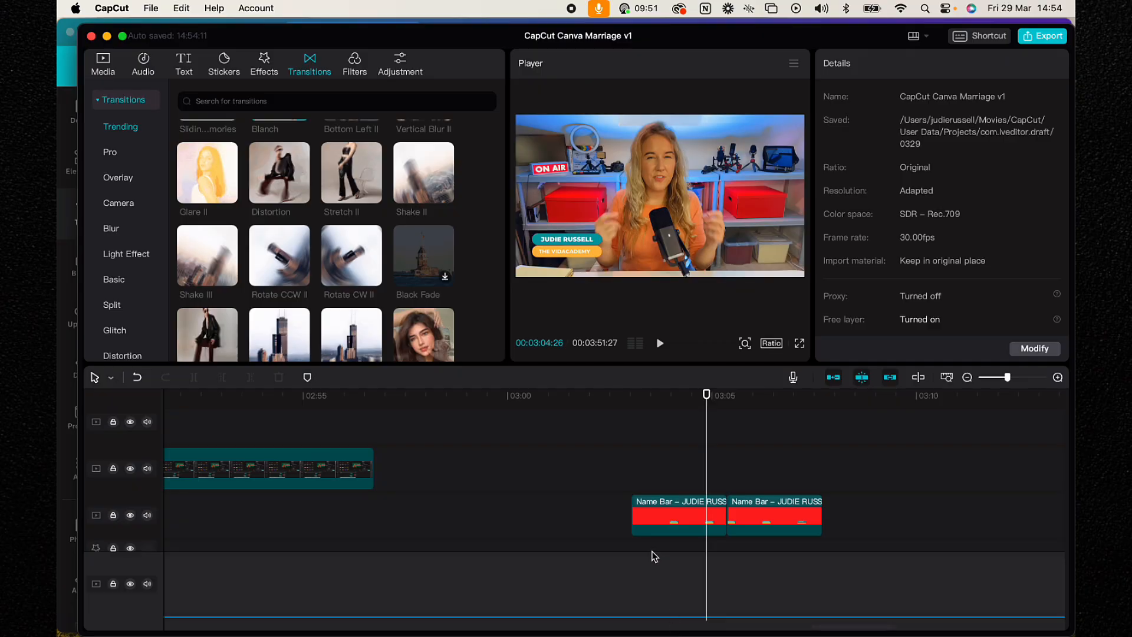
# Step: Switch to Canva and add a second page after the red name bar page
pyautogui.moveTo(584, 616)
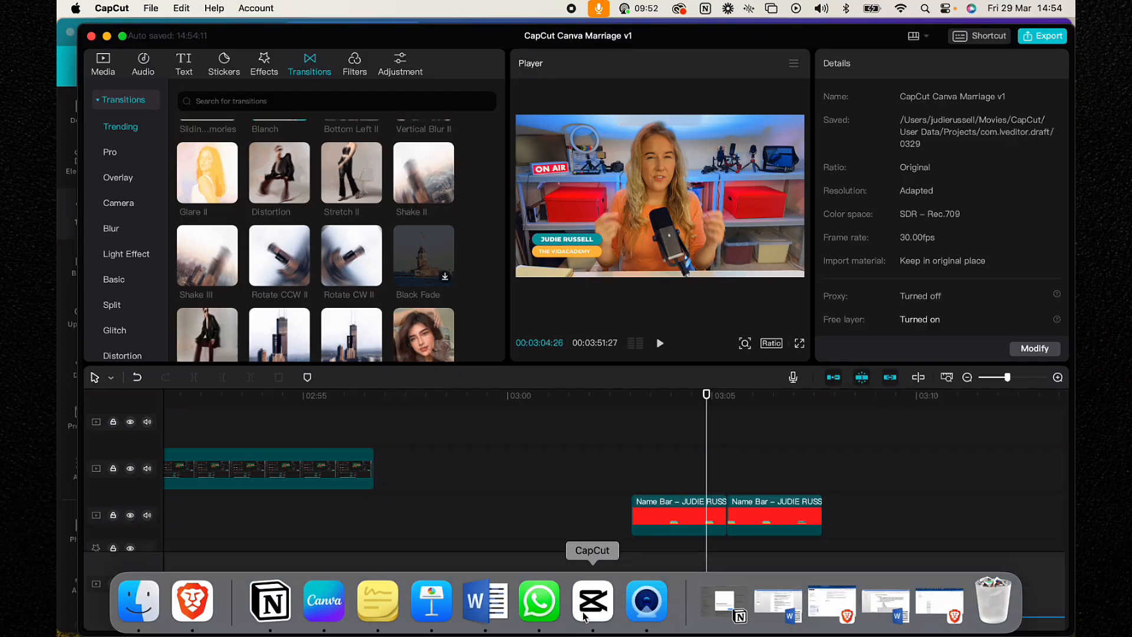
pyautogui.click(323, 601)
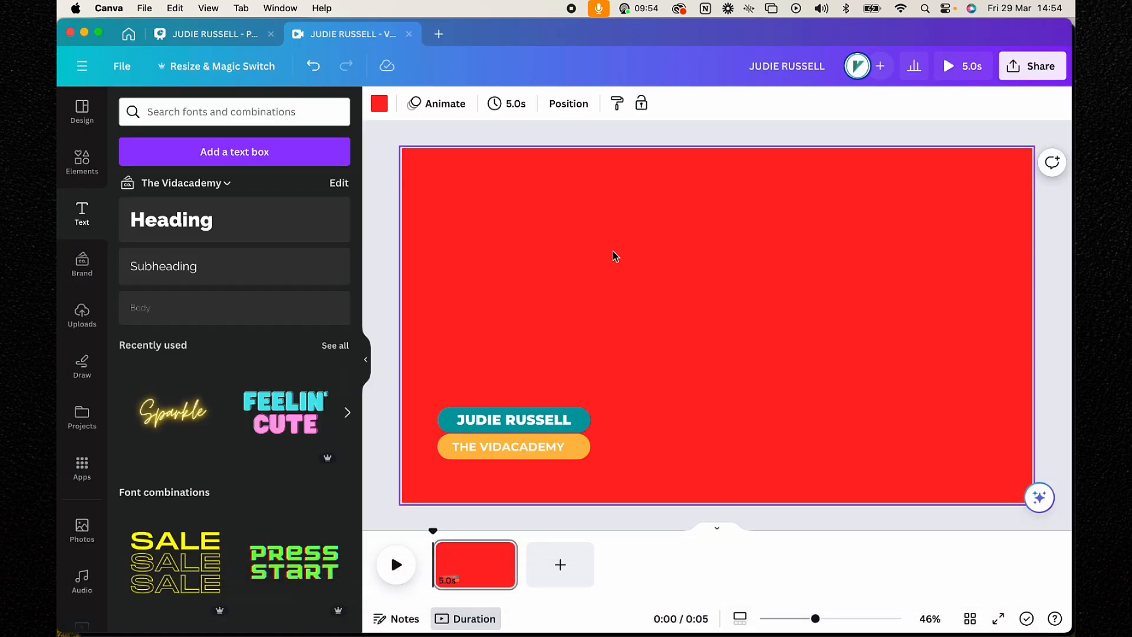
pyautogui.click(560, 560)
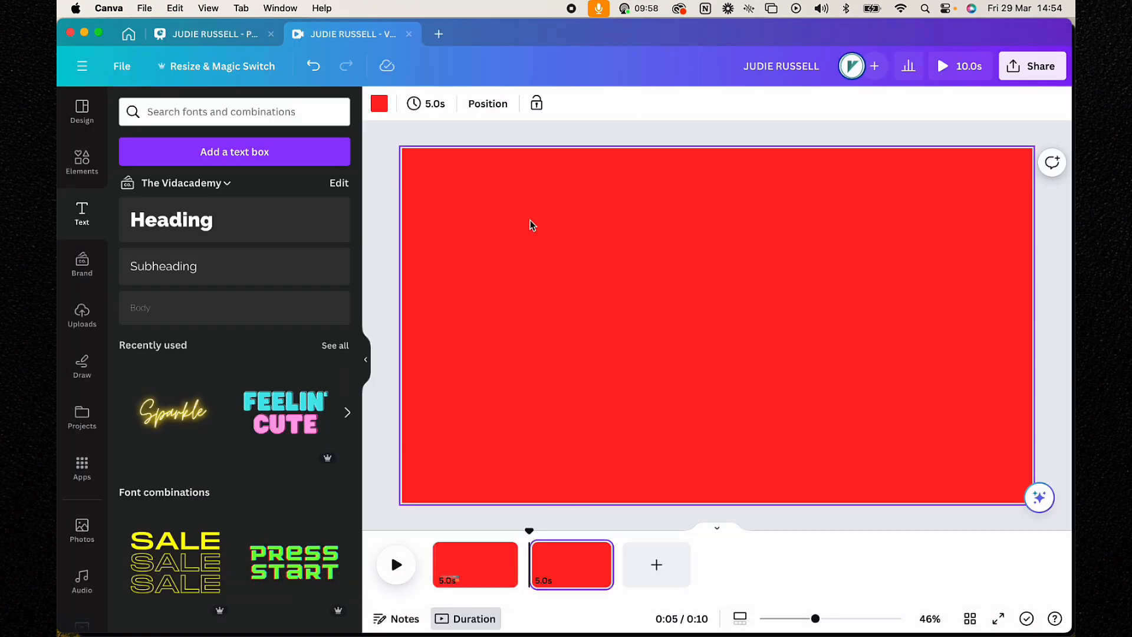
# Step: Add a square shape to the new page and resize it to full page height across about the left third
pyautogui.click(92, 166)
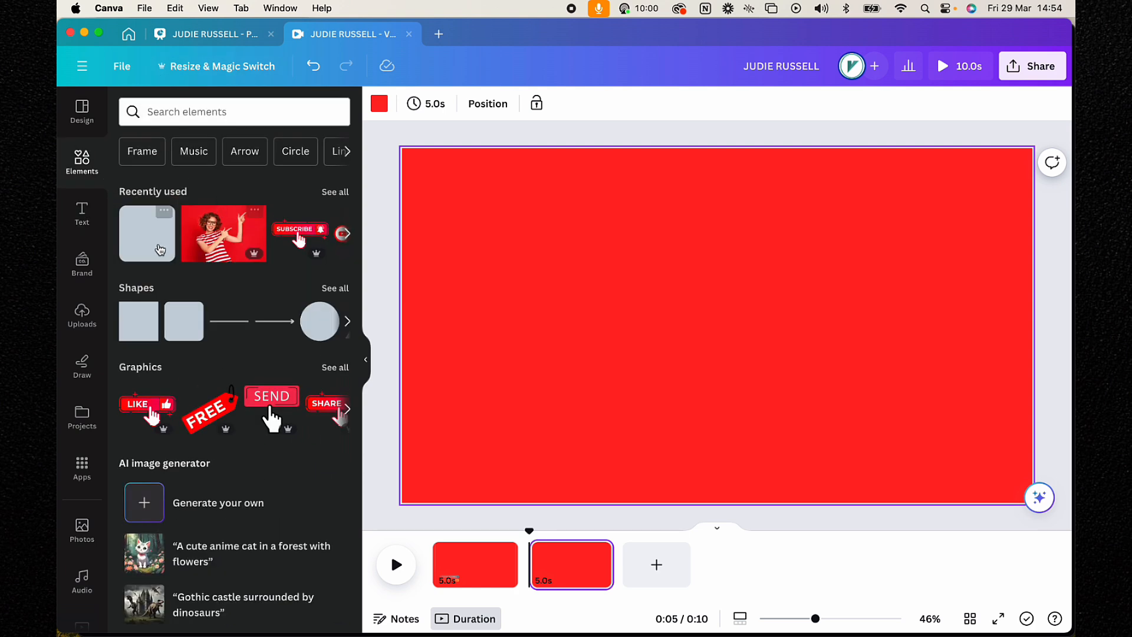
pyautogui.click(145, 328)
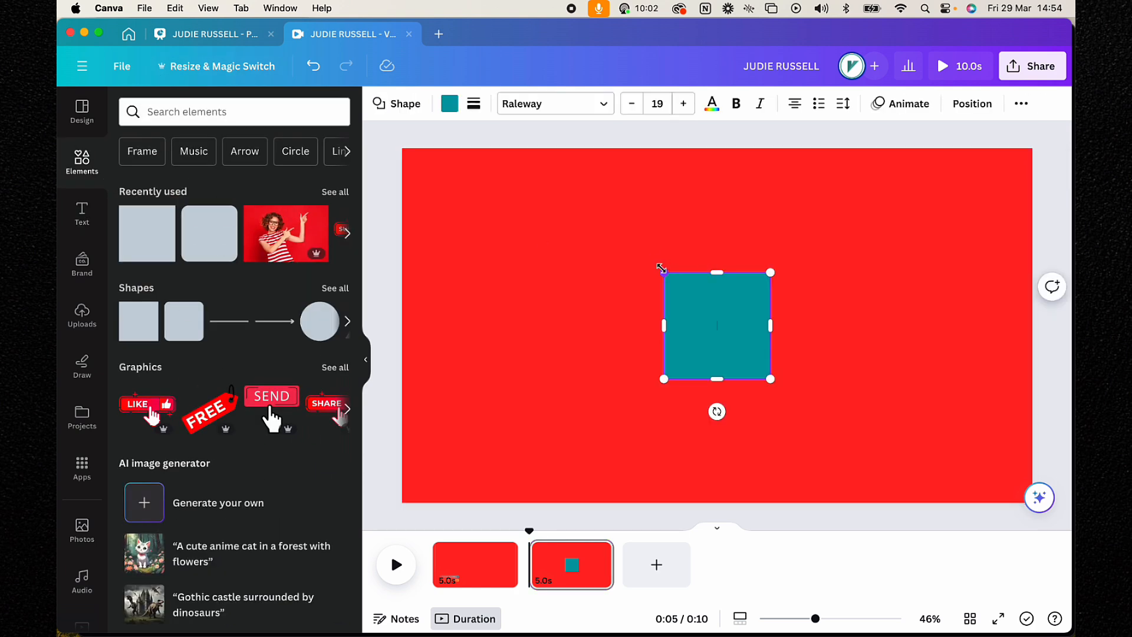
pyautogui.moveTo(662, 271); pyautogui.dragTo(401, 148)
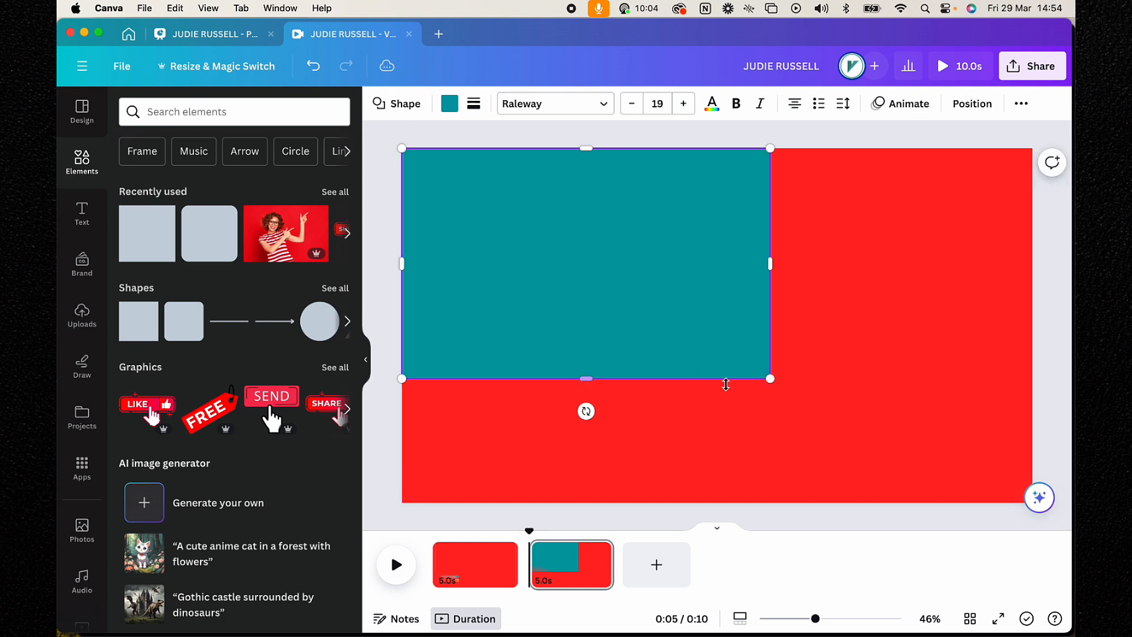
pyautogui.moveTo(768, 377); pyautogui.dragTo(640, 502)
pyautogui.moveTo(640, 502); pyautogui.dragTo(636, 501)
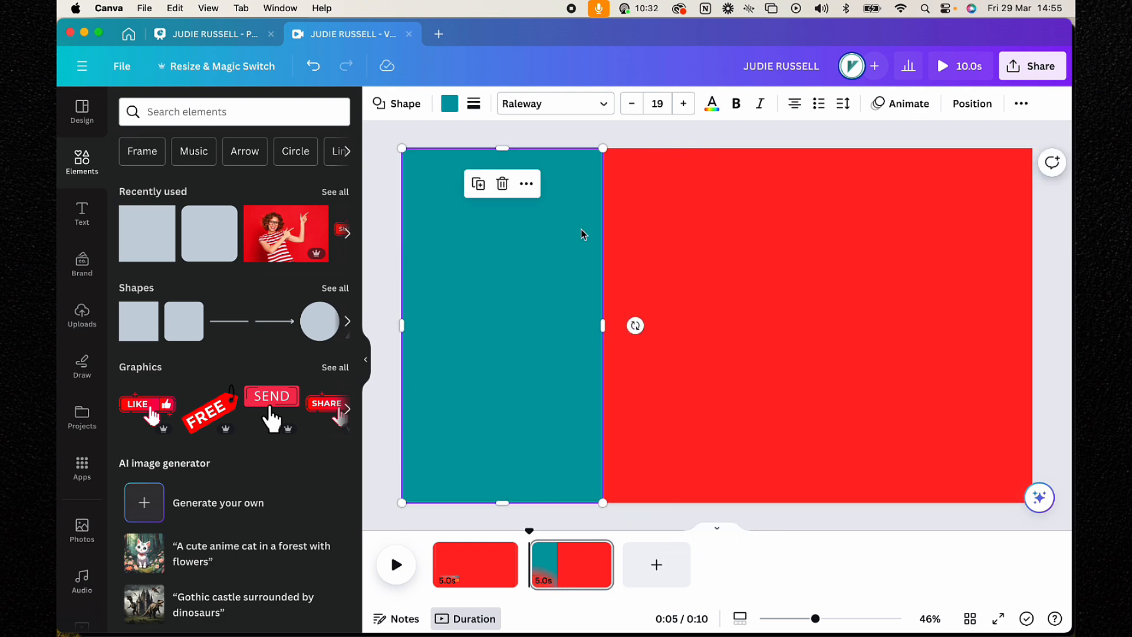
# Step: Duplicate the teal rectangle twice and place the copies in the middle and against the right edge of the page
pyautogui.press('super+c')
pyautogui.press('super+v')
pyautogui.moveTo(565, 237); pyautogui.dragTo(762, 224)
pyautogui.press('super+v')
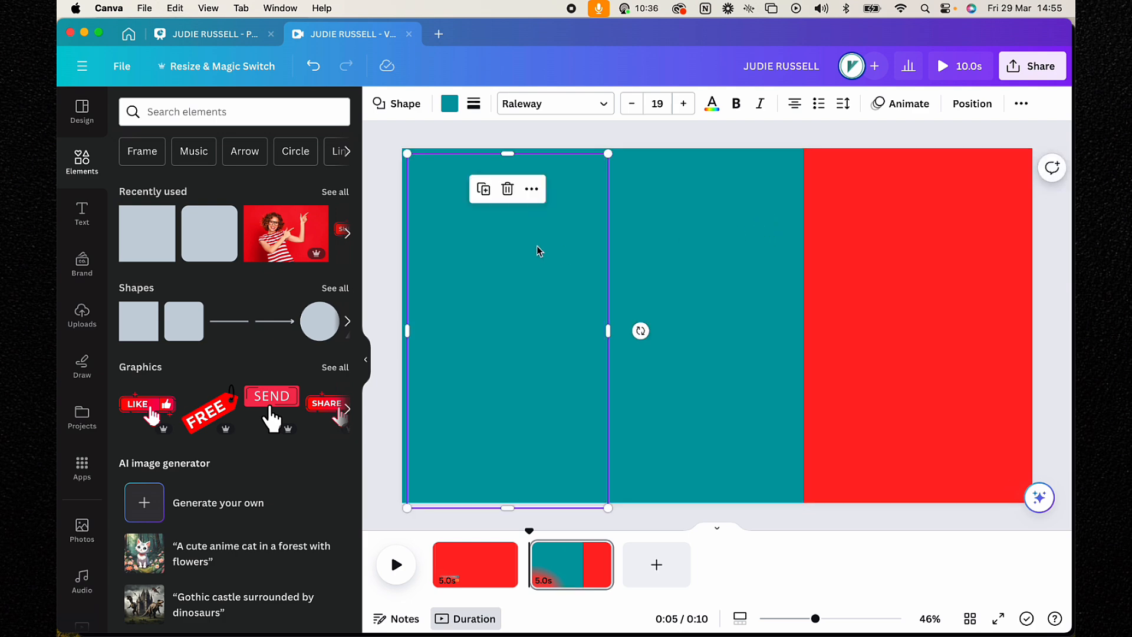
pyautogui.moveTo(536, 248); pyautogui.dragTo(968, 253)
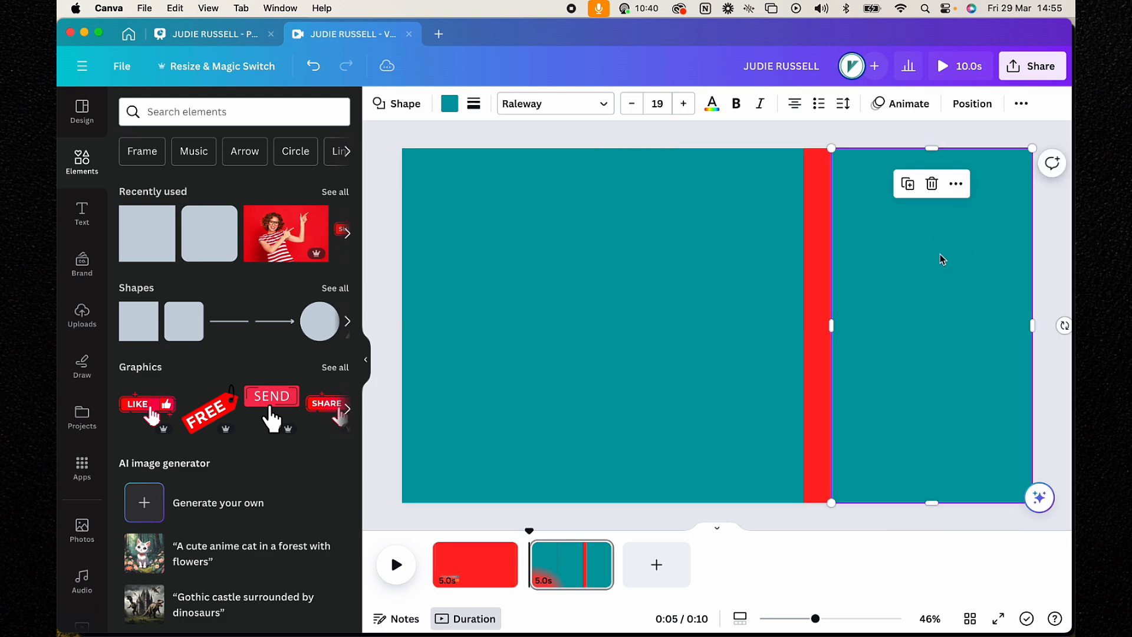
pyautogui.moveTo(750, 293); pyautogui.dragTo(767, 291)
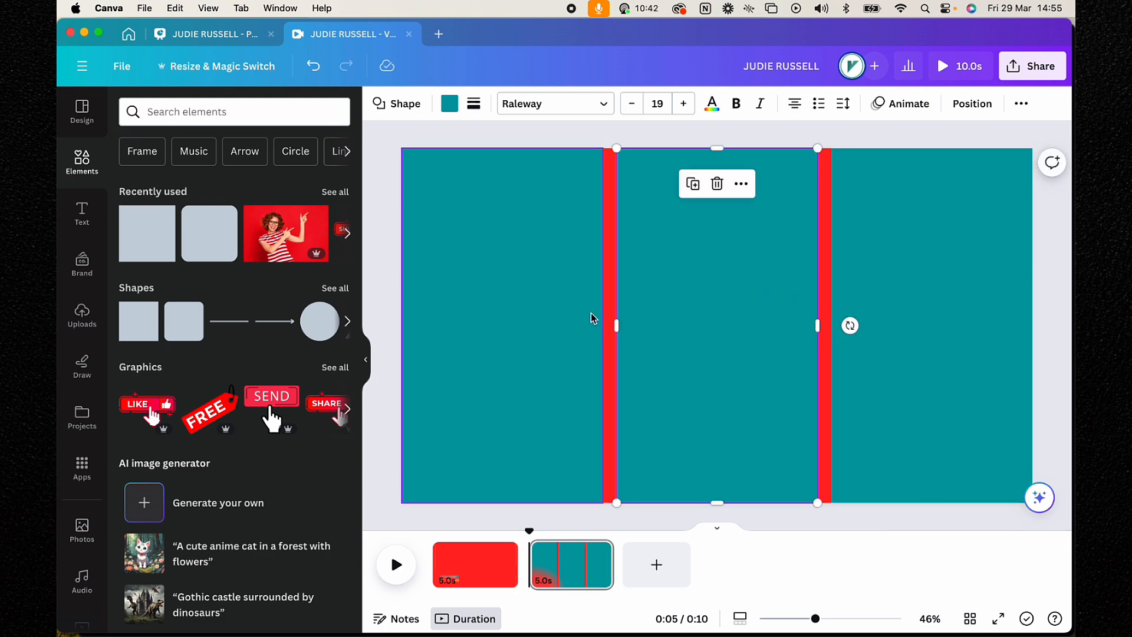
# Step: Widen the three rectangles slightly and shift them together so they cover the whole page without red gaps
pyautogui.click(594, 319)
pyautogui.moveTo(604, 324); pyautogui.dragTo(611, 324)
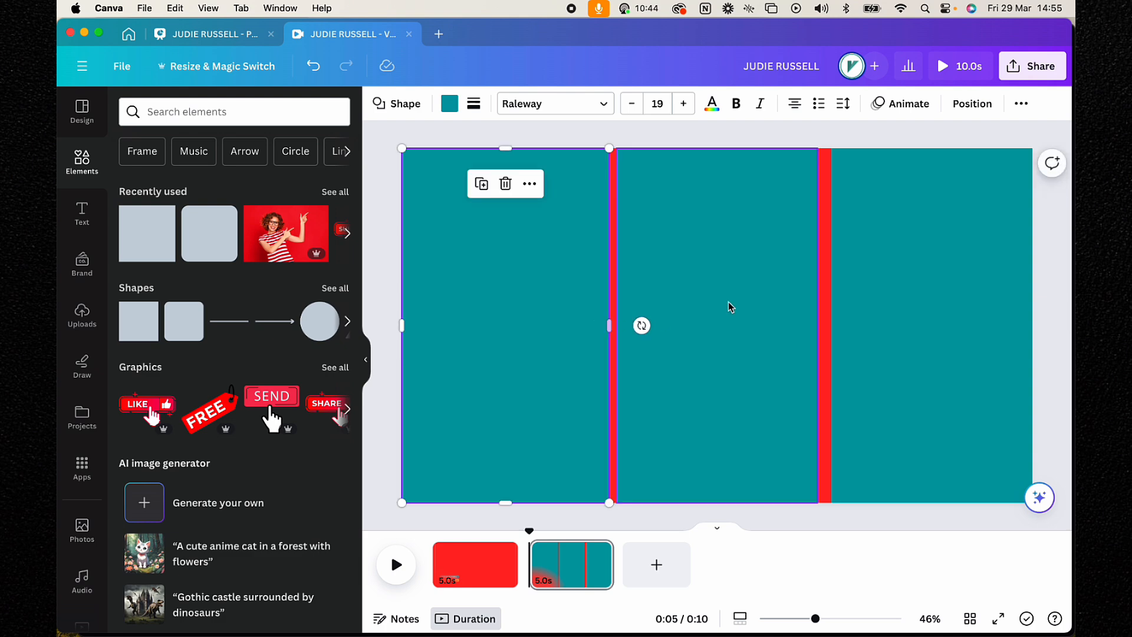
pyautogui.click(730, 306)
pyautogui.moveTo(819, 322); pyautogui.dragTo(822, 322)
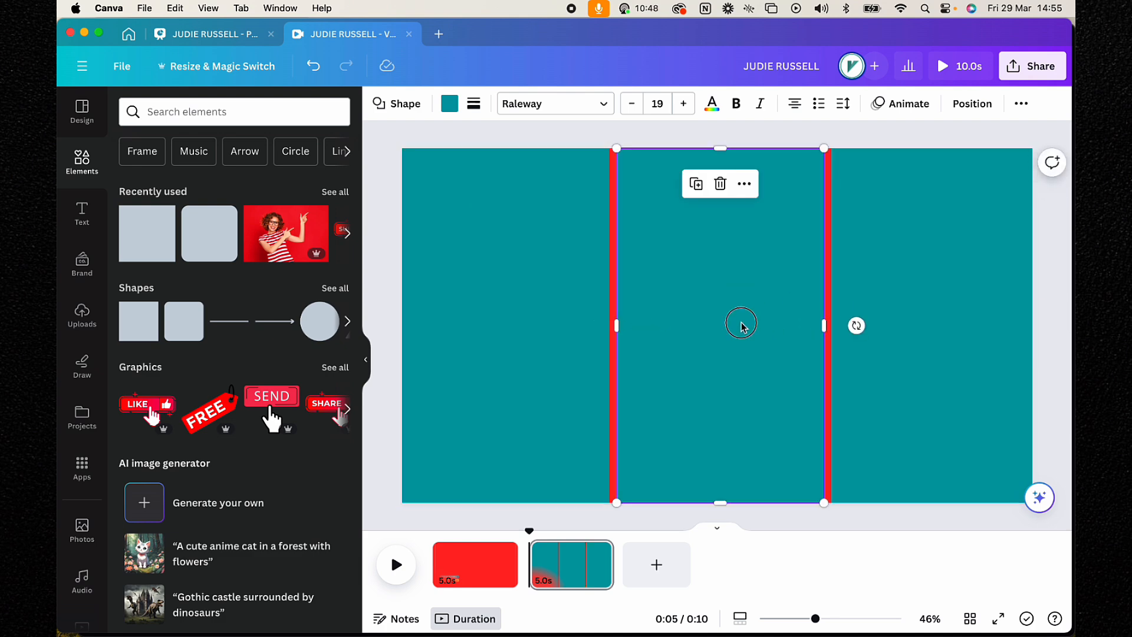
pyautogui.moveTo(741, 326); pyautogui.dragTo(905, 323)
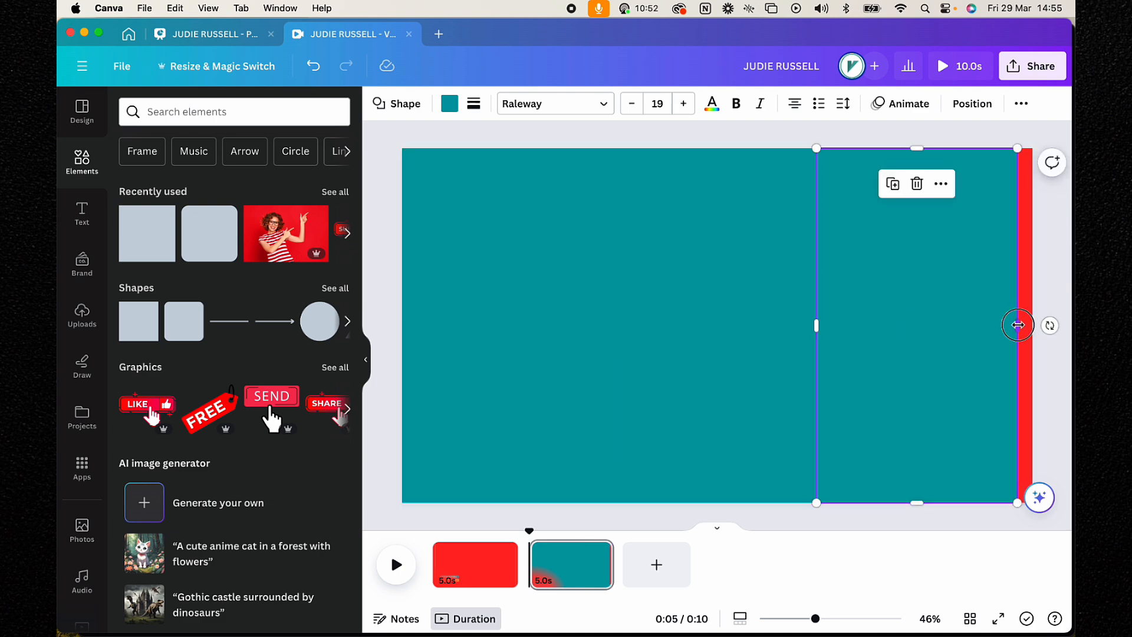
pyautogui.moveTo(1018, 324); pyautogui.dragTo(1033, 324)
# Step: Recolour the left rectangle dark purple and the right rectangle orange
pyautogui.click(502, 291)
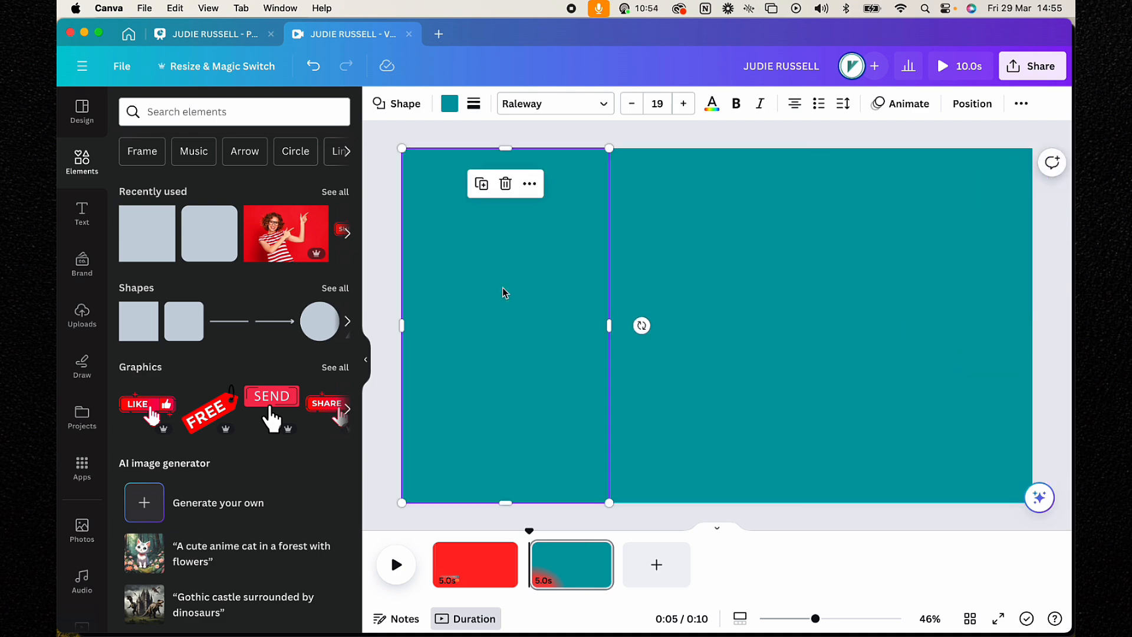
pyautogui.click(450, 104)
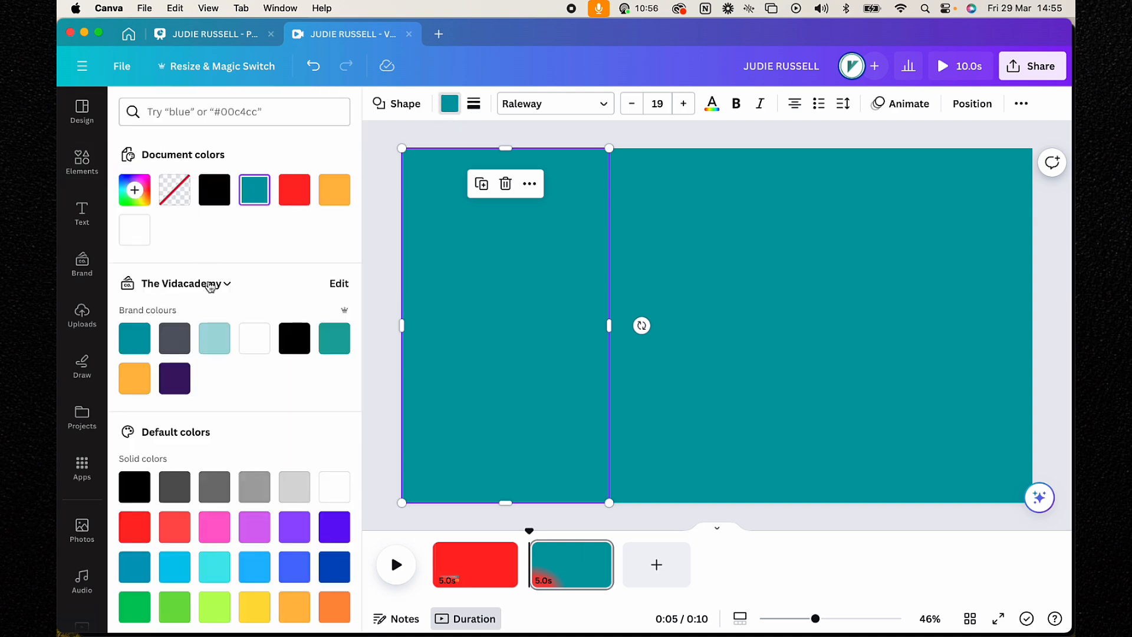
pyautogui.click(175, 378)
pyautogui.click(659, 263)
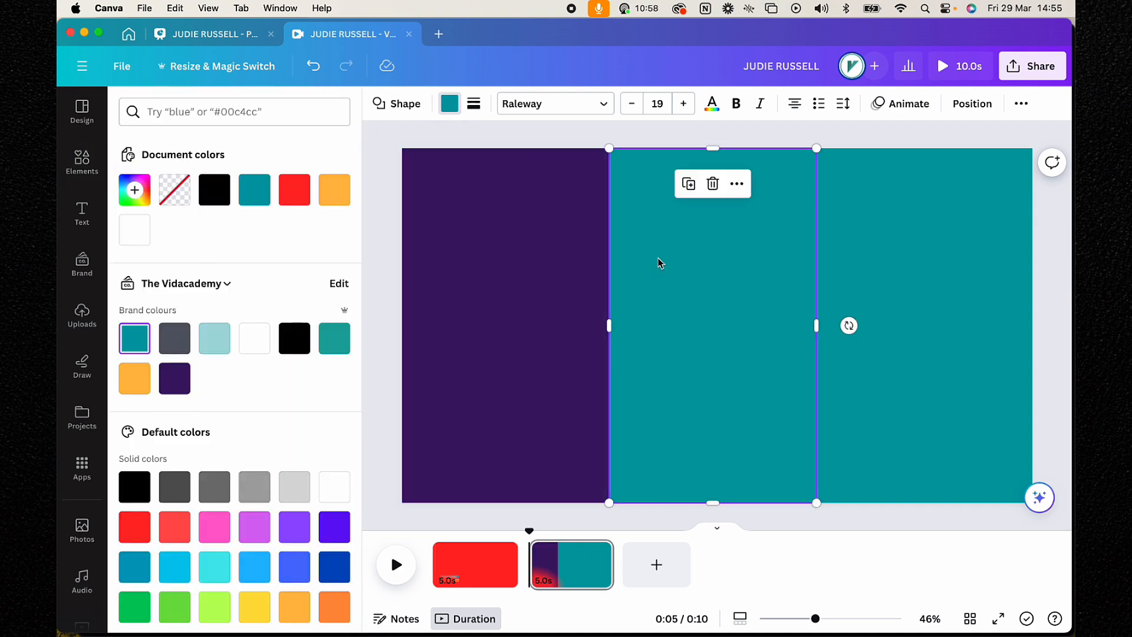
pyautogui.click(879, 248)
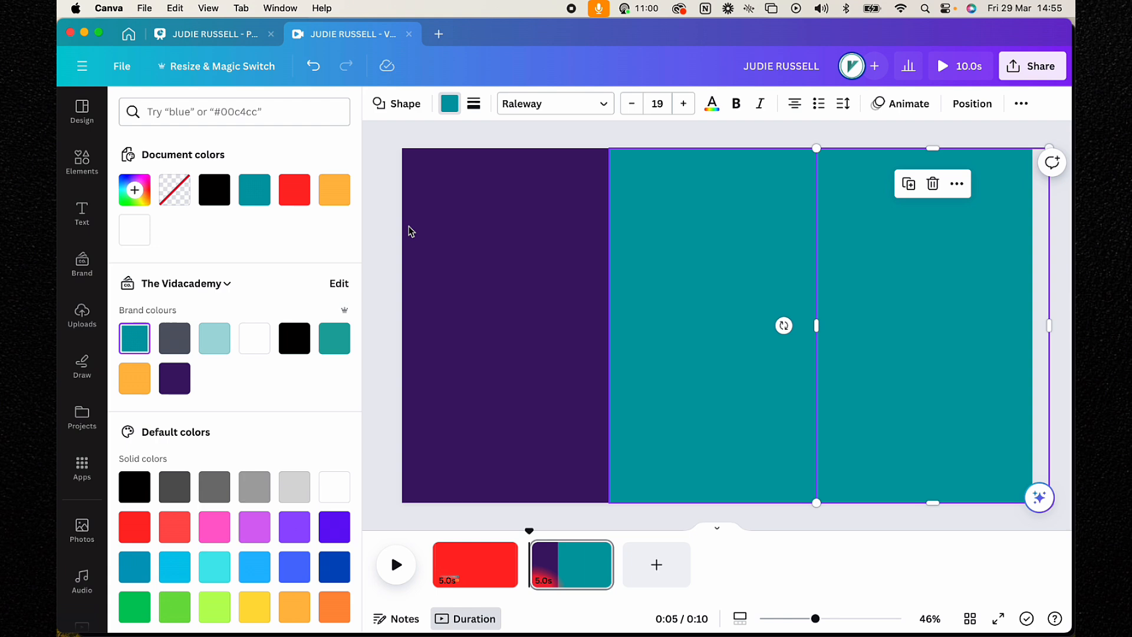
pyautogui.click(335, 189)
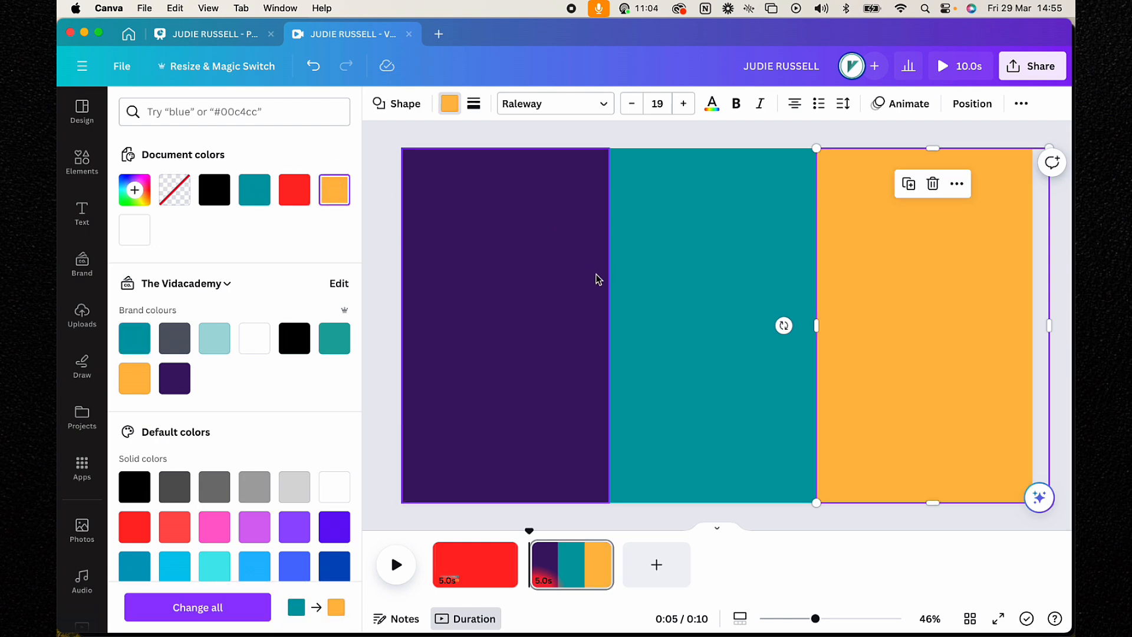
# Step: Select the purple, teal and orange rectangles together and open their element animations
pyautogui.click(619, 514)
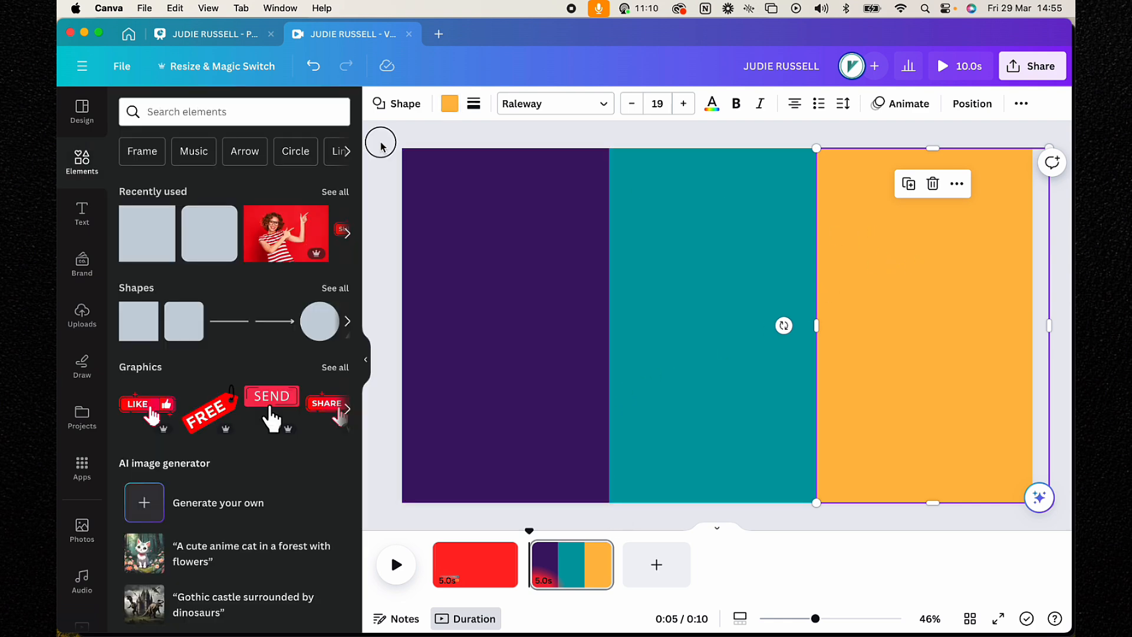
pyautogui.moveTo(382, 140); pyautogui.dragTo(879, 276)
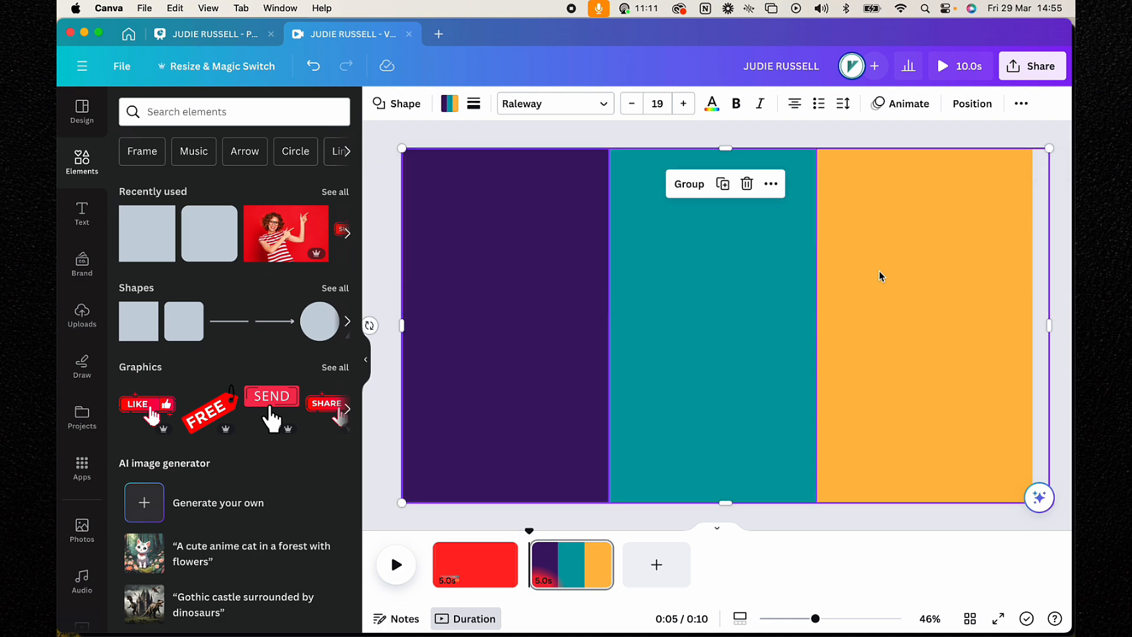
pyautogui.click(963, 144)
pyautogui.click(943, 220)
pyautogui.keyDown('shift'); pyautogui.click(735, 255); pyautogui.keyUp('shift')
pyautogui.keyDown('shift'); pyautogui.click(538, 281); pyautogui.keyUp('shift')
pyautogui.click(896, 105)
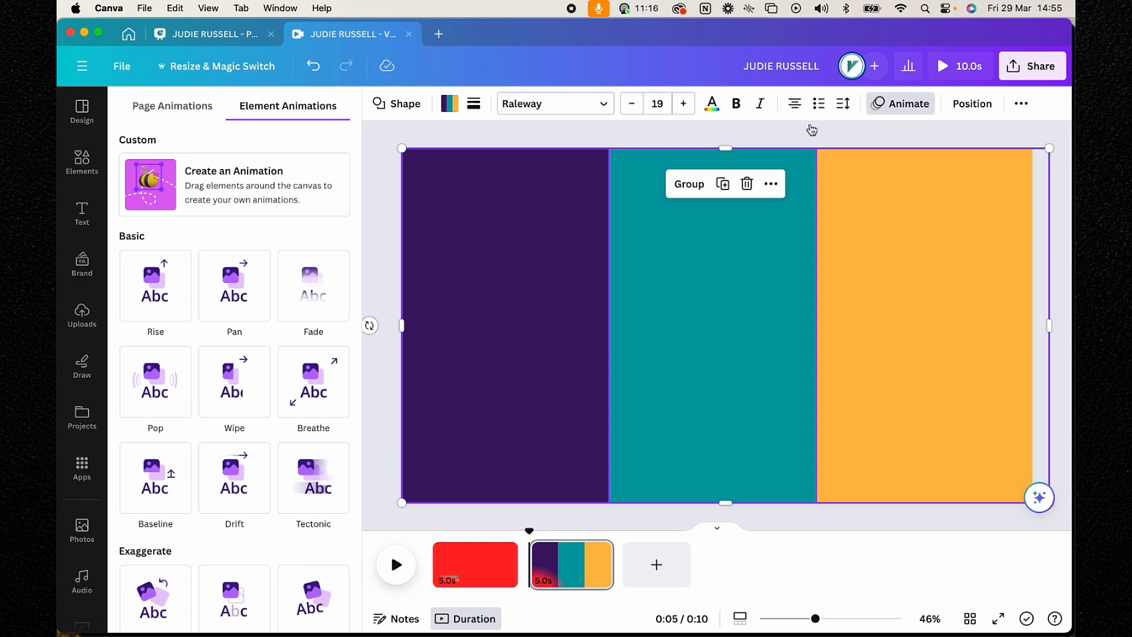
# Step: Preview the element animations and apply Wipe on enter to the three rectangles, trying the upward direction before setting it rightward
pyautogui.click(247, 387)
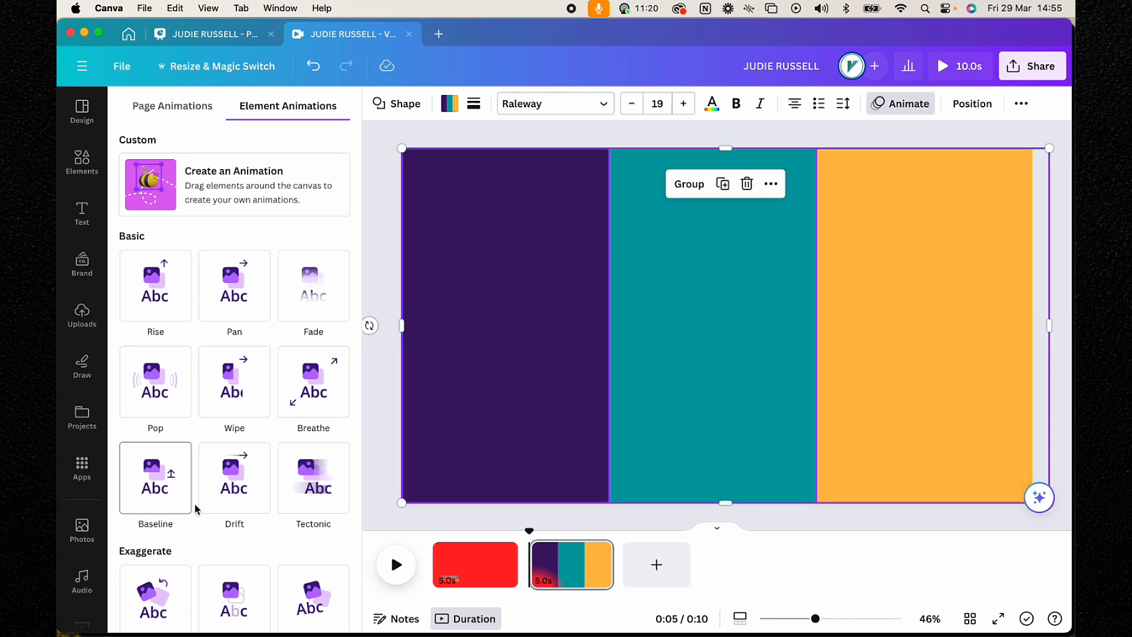
pyautogui.scroll(-3, 236, 496)
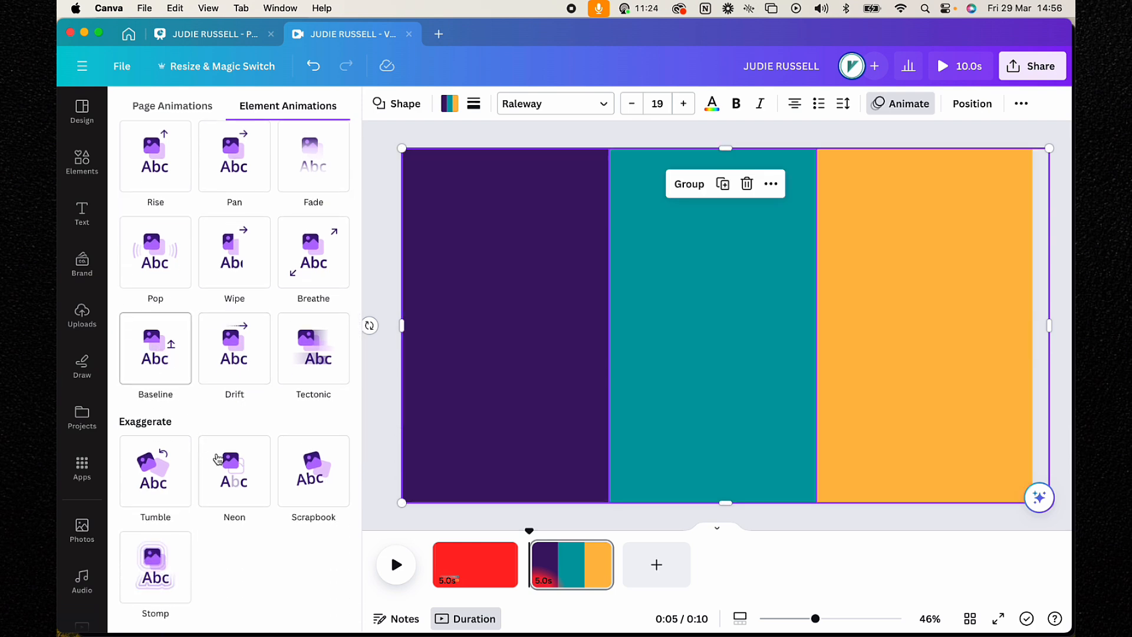
pyautogui.scroll(-3, 227, 472)
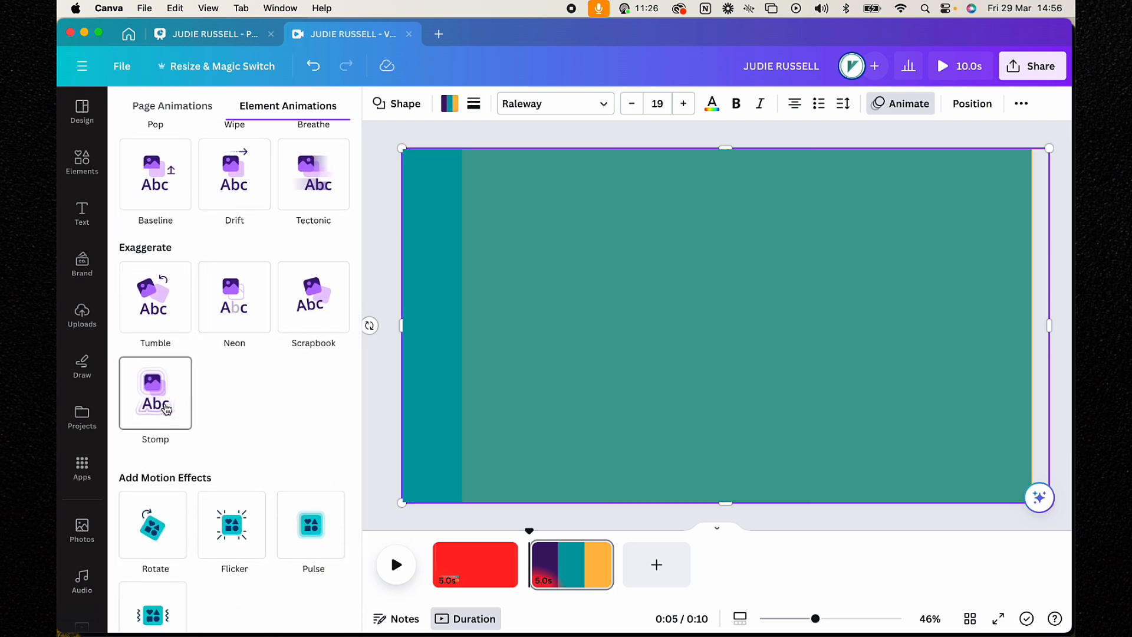
pyautogui.scroll(-1, 235, 442)
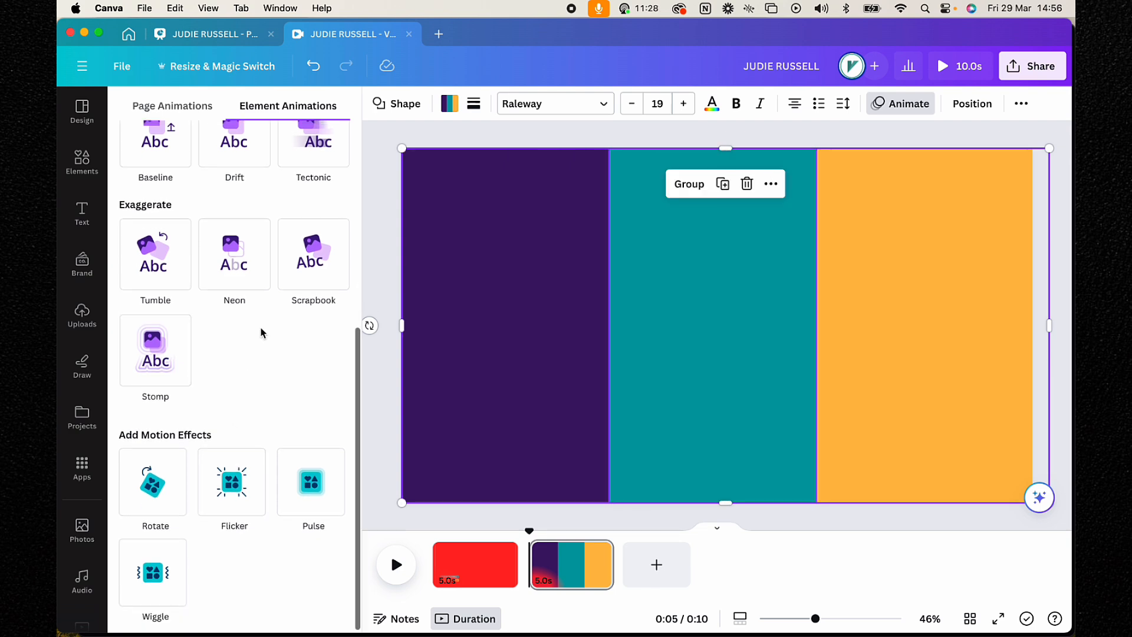
pyautogui.scroll(6, 260, 329)
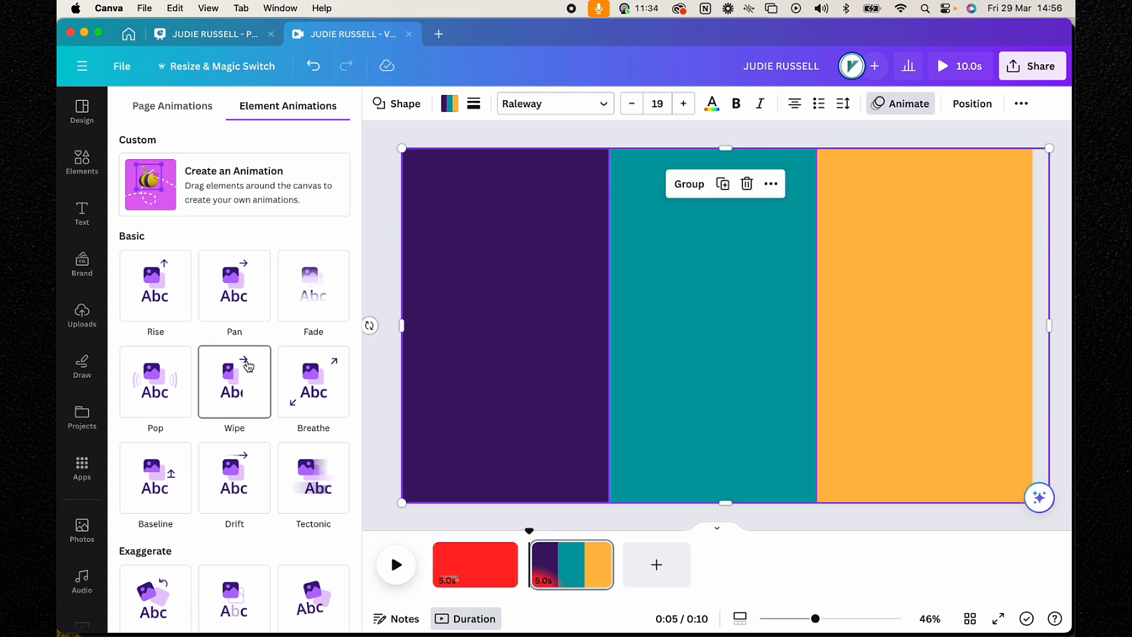
pyautogui.click(248, 365)
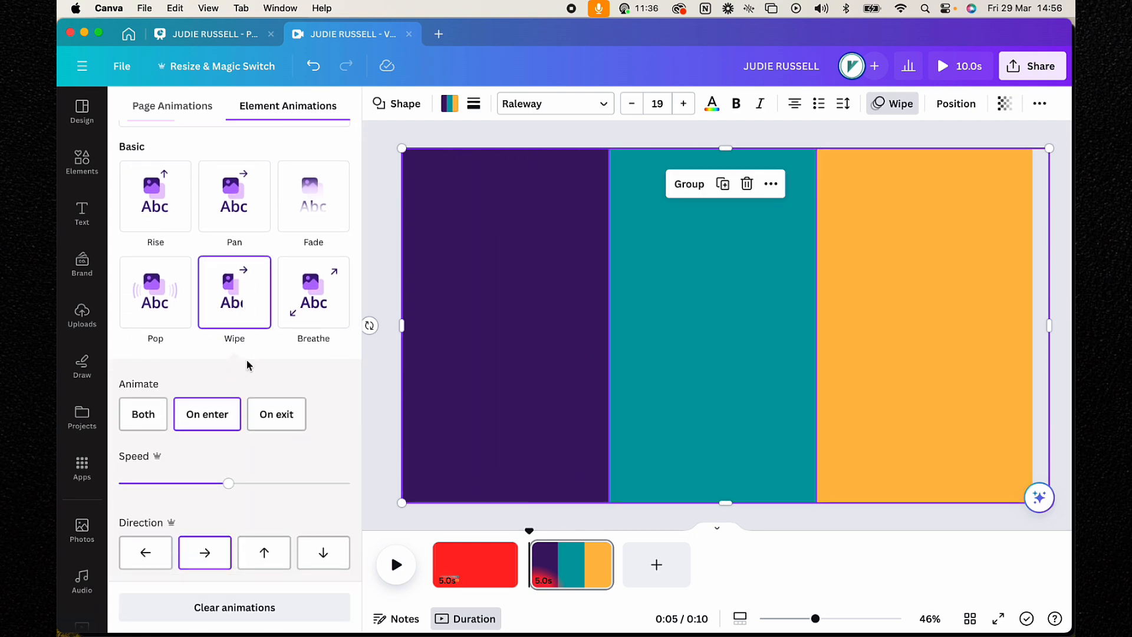
pyautogui.click(257, 553)
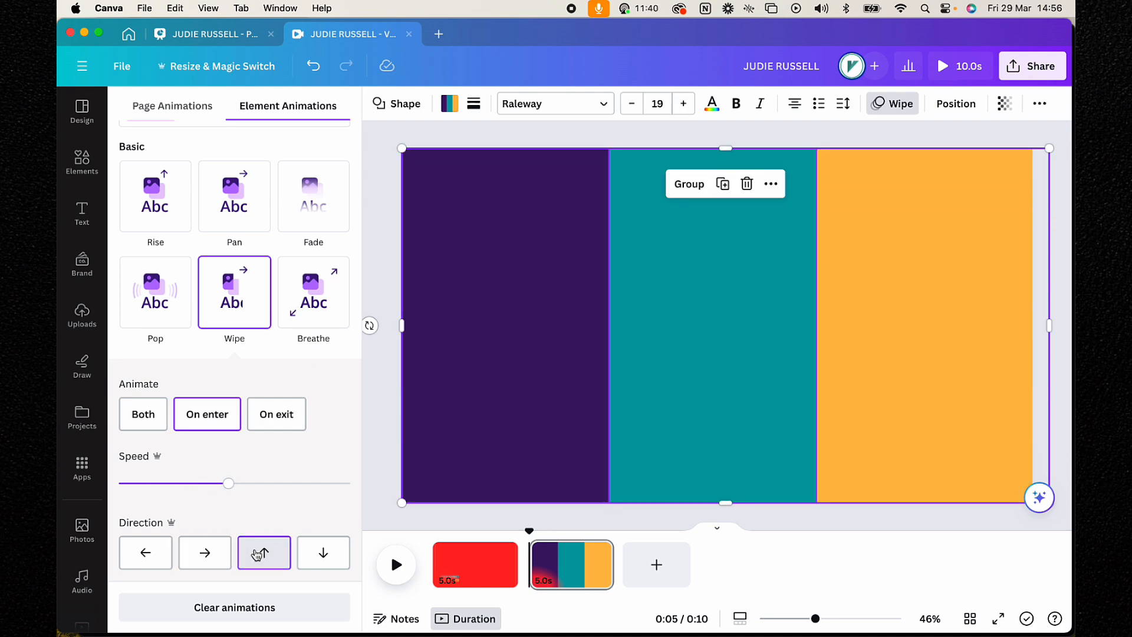
pyautogui.click(204, 554)
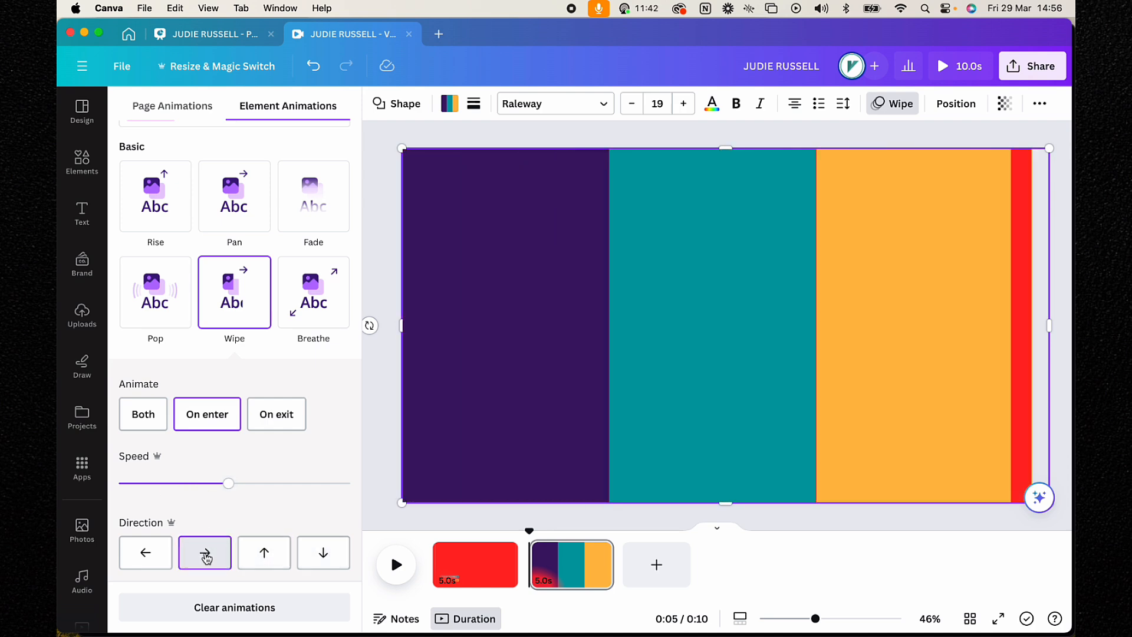
pyautogui.scroll(-5, 230, 511)
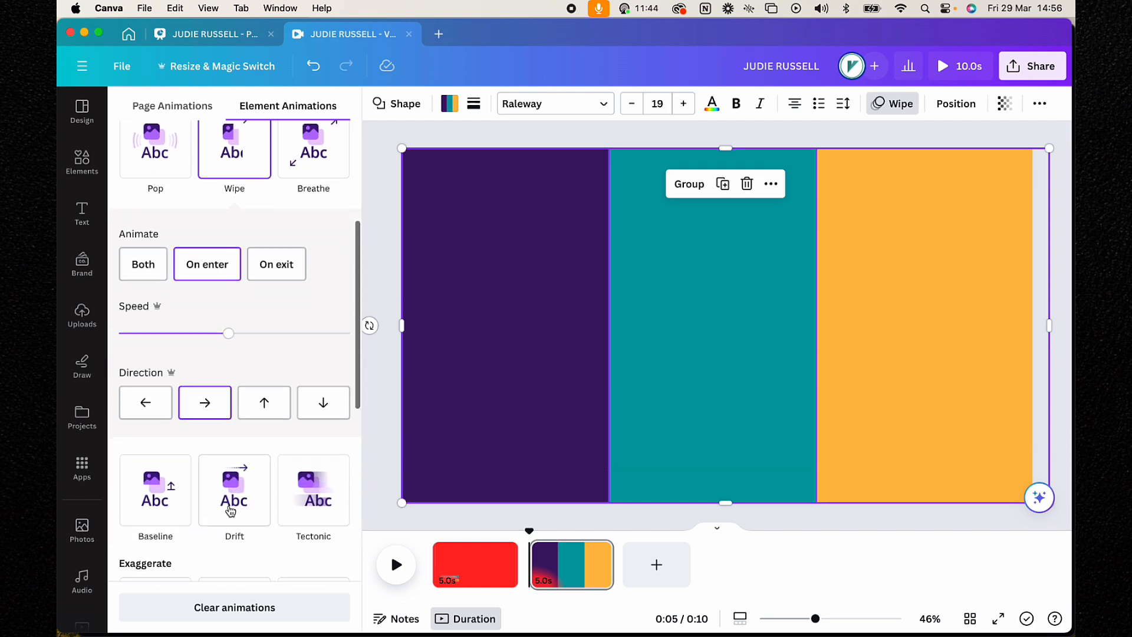
# Step: Download only page 2 as an MP4 video and save it as "Transition v1" in the EDIT ELEMENTS folder
pyautogui.click(1029, 69)
pyautogui.click(891, 417)
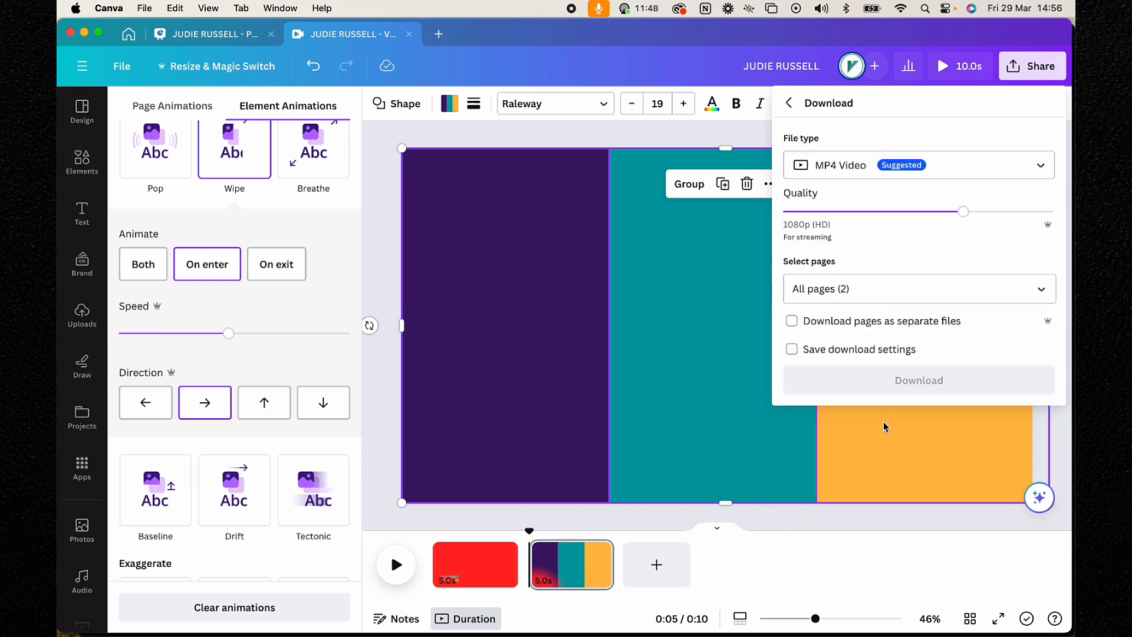
pyautogui.click(1014, 286)
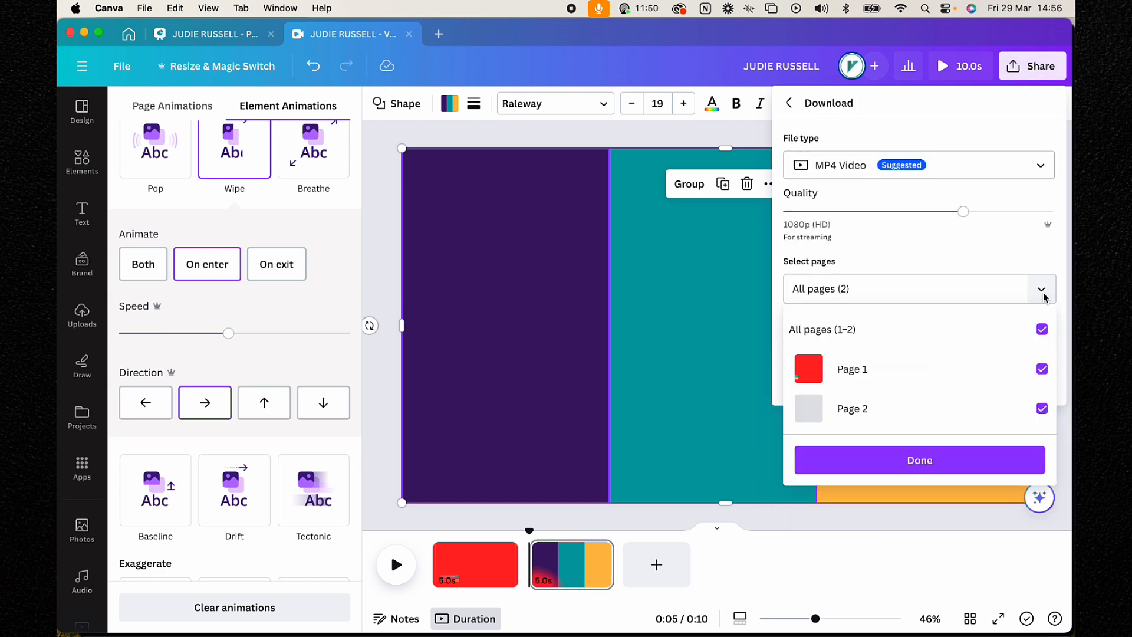
pyautogui.click(1042, 329)
pyautogui.click(1042, 408)
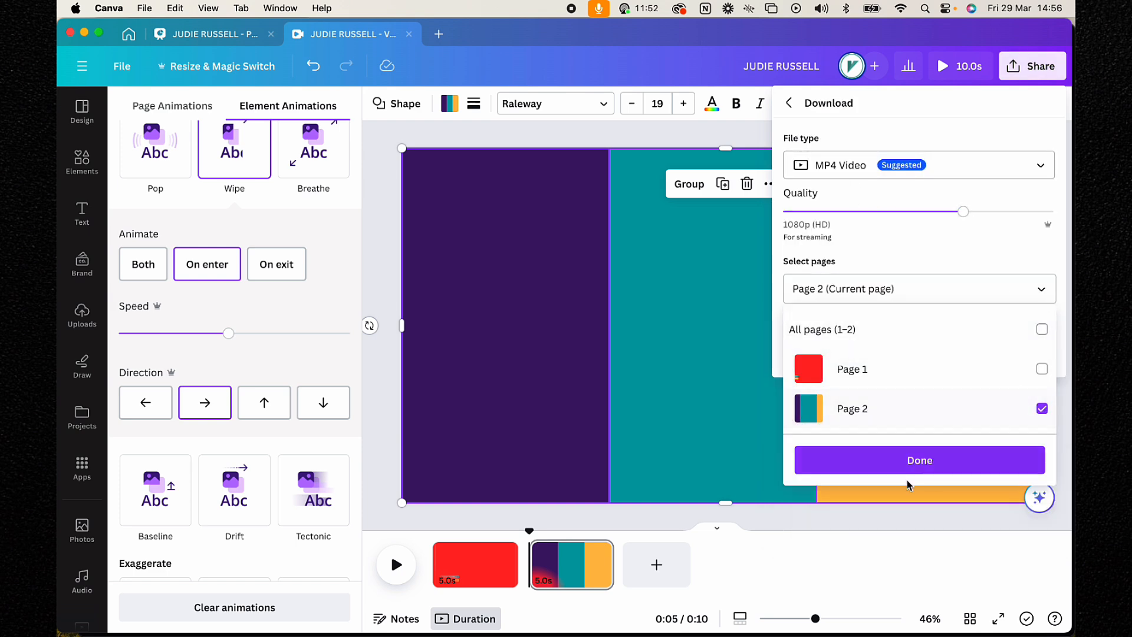
pyautogui.click(889, 467)
pyautogui.click(911, 354)
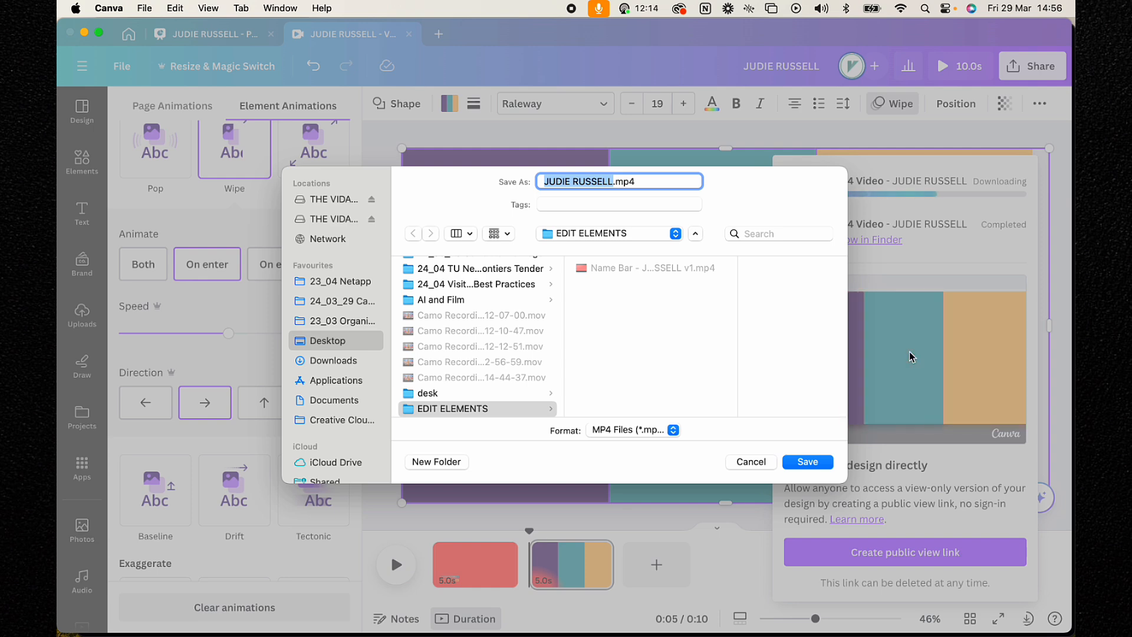
pyautogui.write('Transition v1')
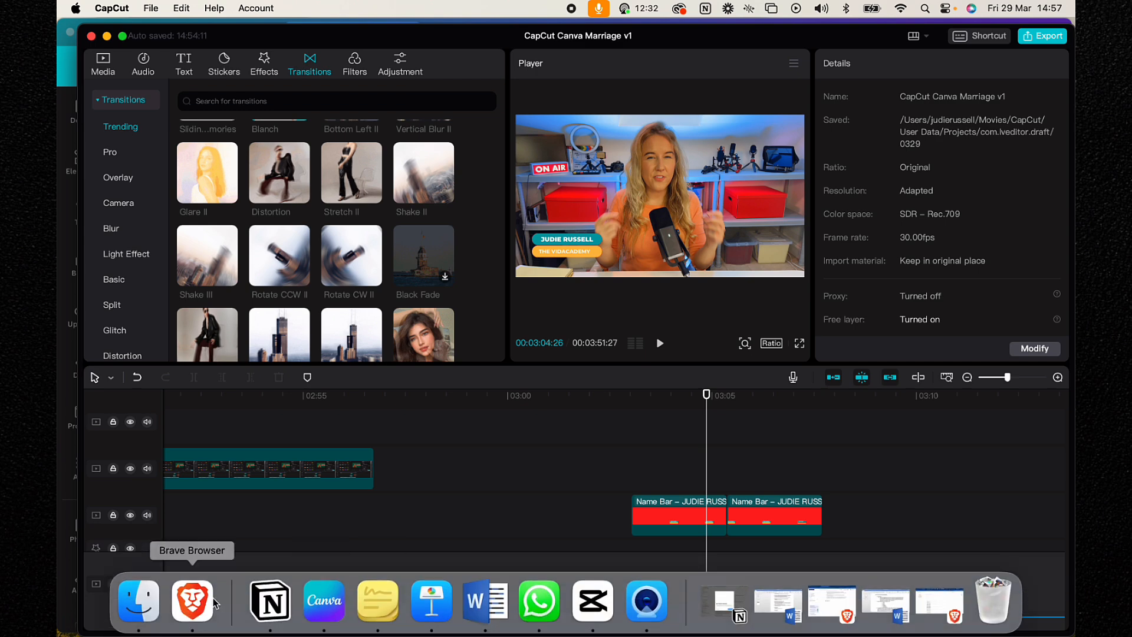
# Step: Bring Transition v1.mp4 from the EDIT ELEMENTS folder into the CapCut timeline and move it to about 00:02:57, before the name bar clips
pyautogui.click(149, 599)
pyautogui.click(490, 81)
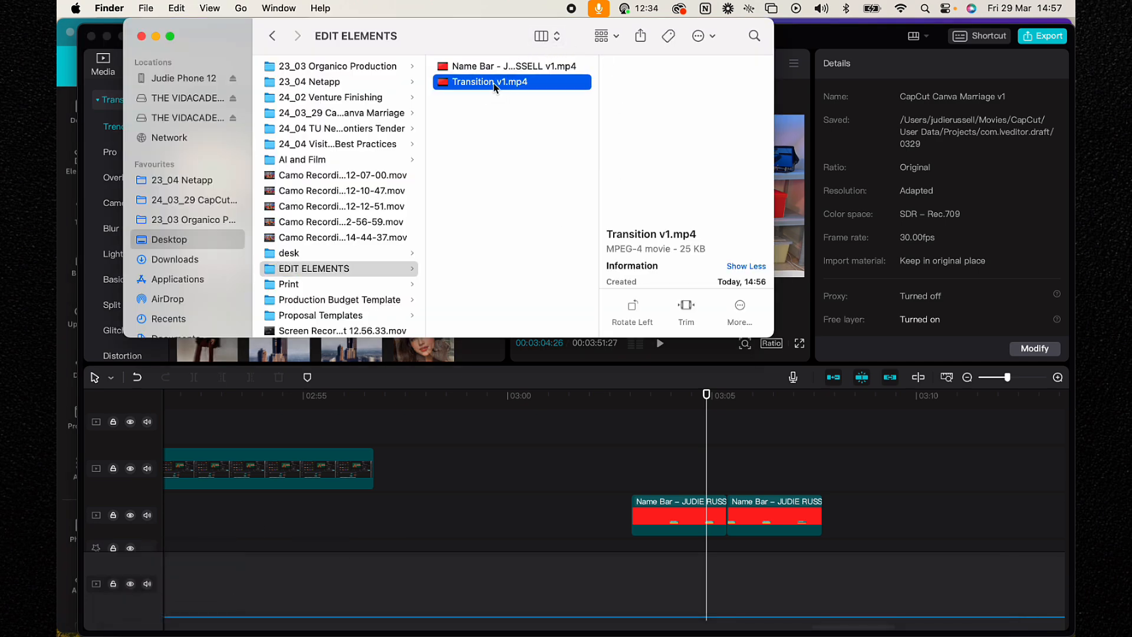
pyautogui.moveTo(490, 82); pyautogui.dragTo(454, 480)
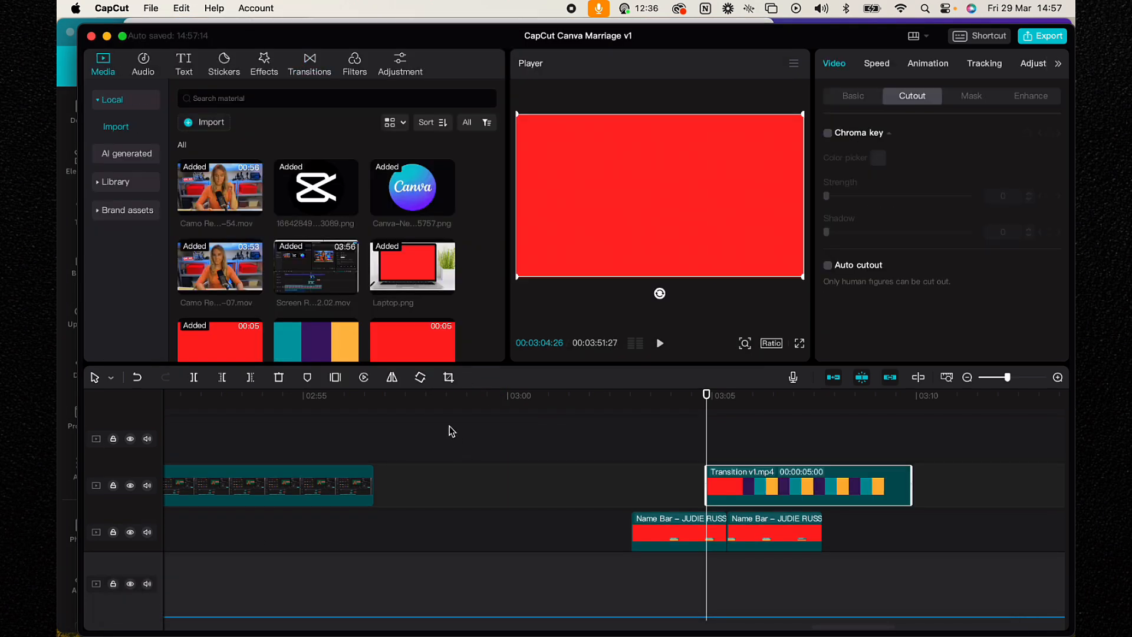
pyautogui.moveTo(764, 479); pyautogui.dragTo(455, 479)
# Step: Key out the red background of the transition clip with Chroma key at strength 24
pyautogui.moveTo(397, 394)
pyautogui.mouseDown()
pyautogui.moveTo(458, 397)
pyautogui.moveTo(399, 405)
pyautogui.moveTo(410, 411)
pyautogui.mouseUp()
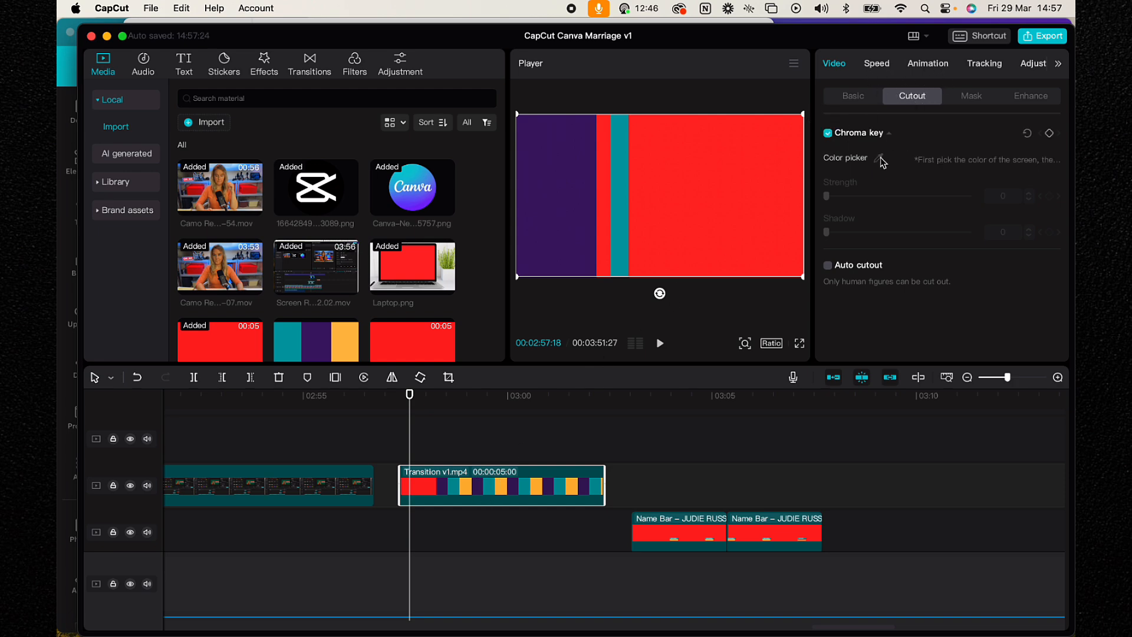
pyautogui.click(879, 158)
pyautogui.click(691, 185)
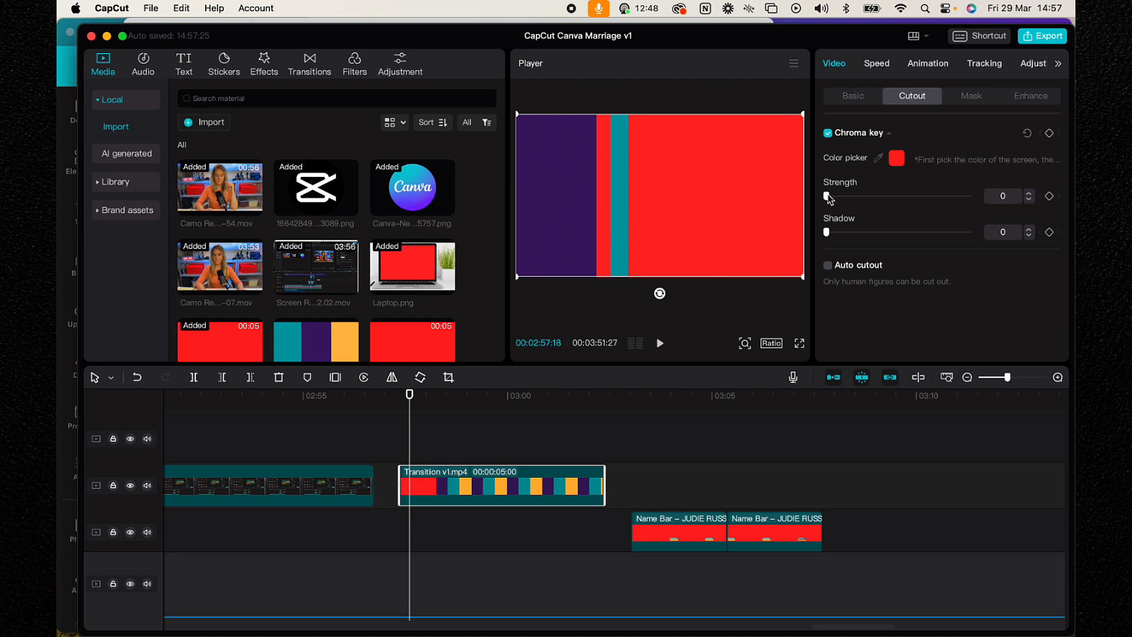
pyautogui.moveTo(827, 197); pyautogui.dragTo(856, 196)
# Step: Play the keyed transition from its start and trim off everything after 00:02:58:05
pyautogui.click(398, 399)
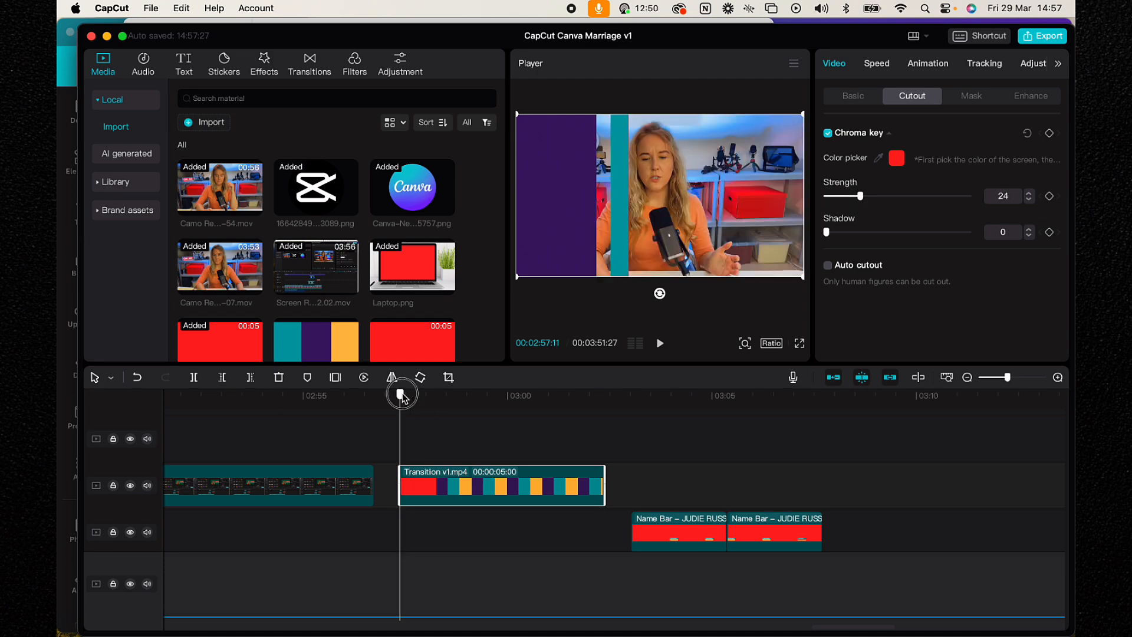
pyautogui.press('space')
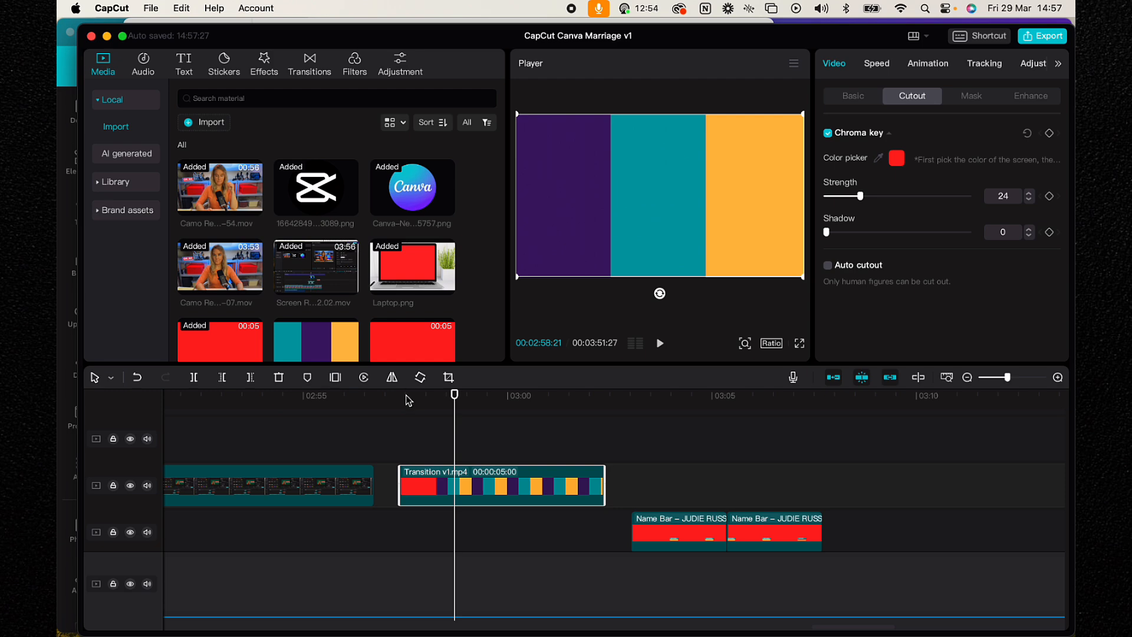
pyautogui.moveTo(408, 401); pyautogui.dragTo(434, 405)
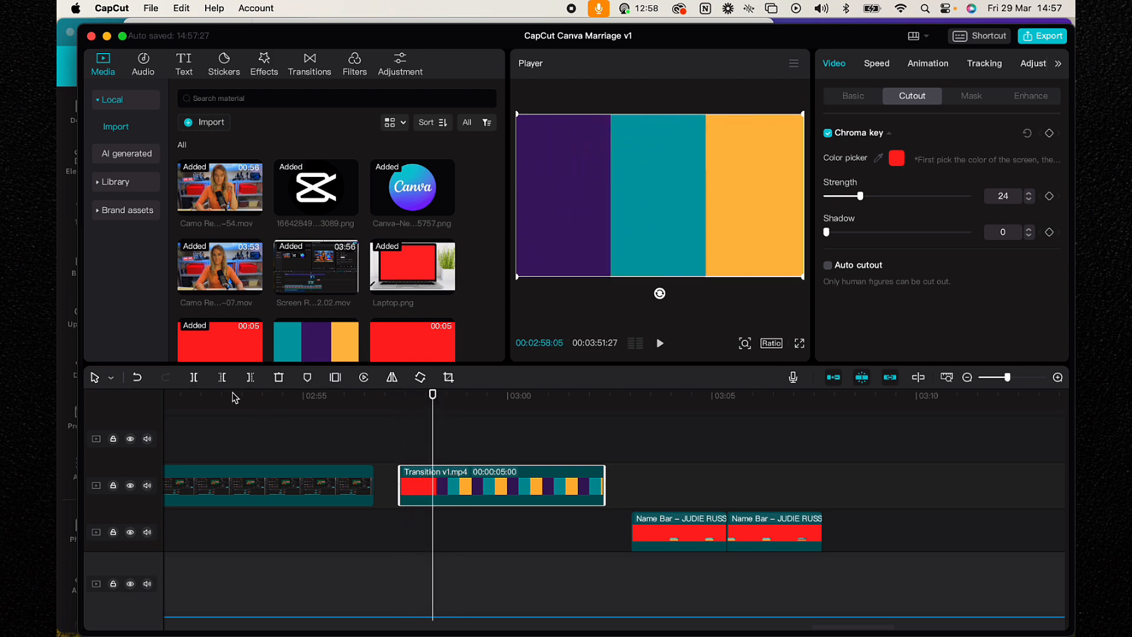
pyautogui.press('Delete')
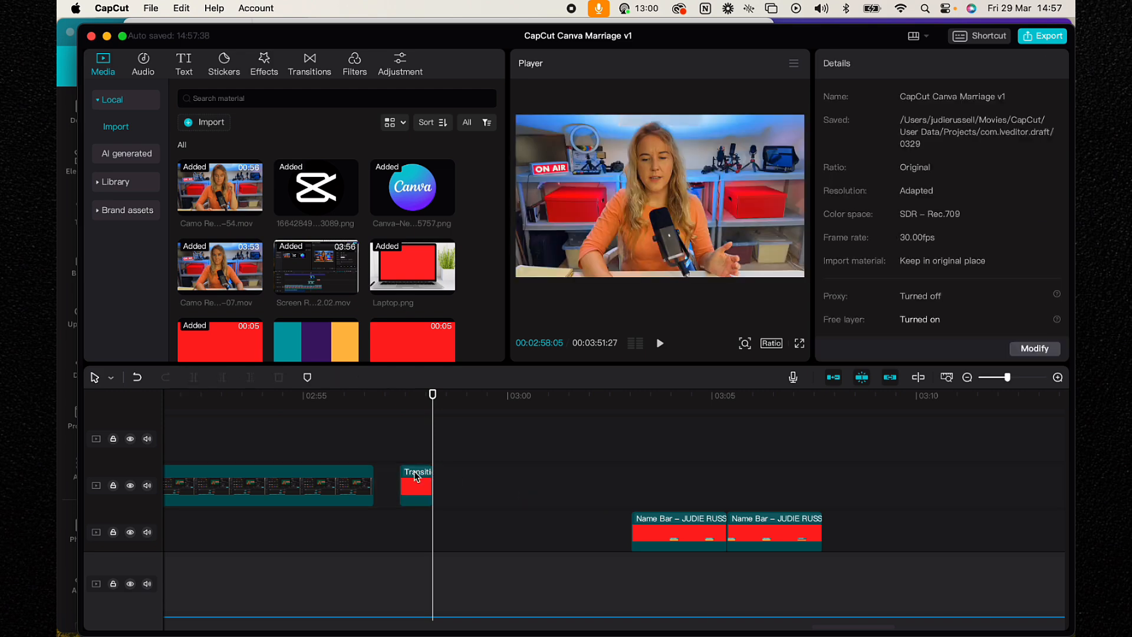
# Step: Duplicate the trimmed transition clip directly after itself, reverse the copy and play through both clips
pyautogui.click(419, 483)
pyautogui.press('super+c')
pyautogui.press('super+v')
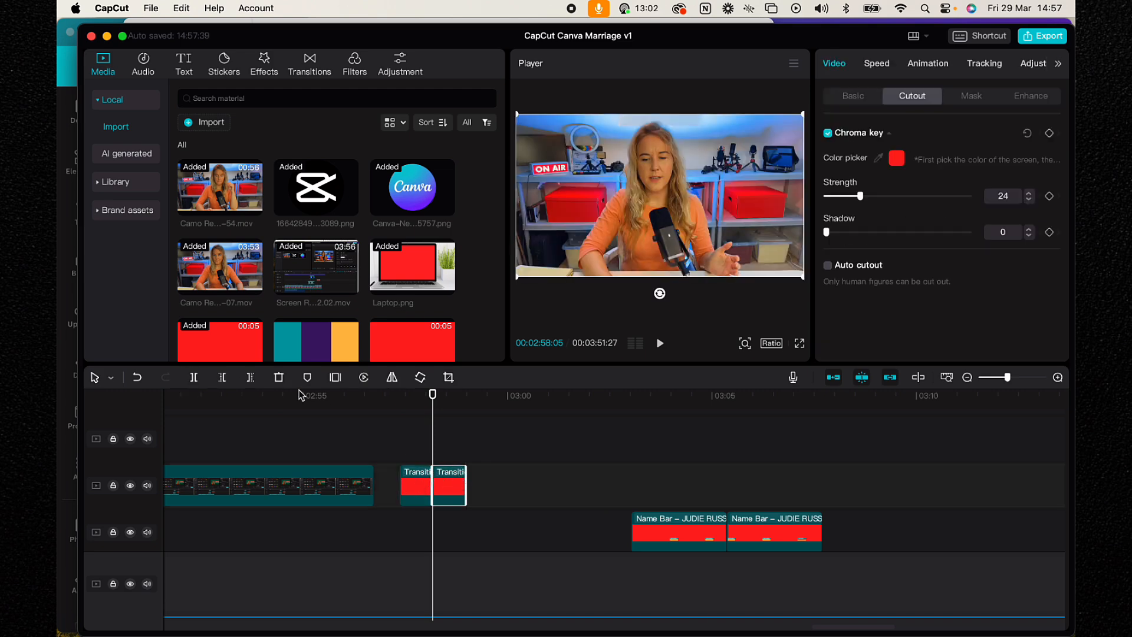
pyautogui.click(364, 378)
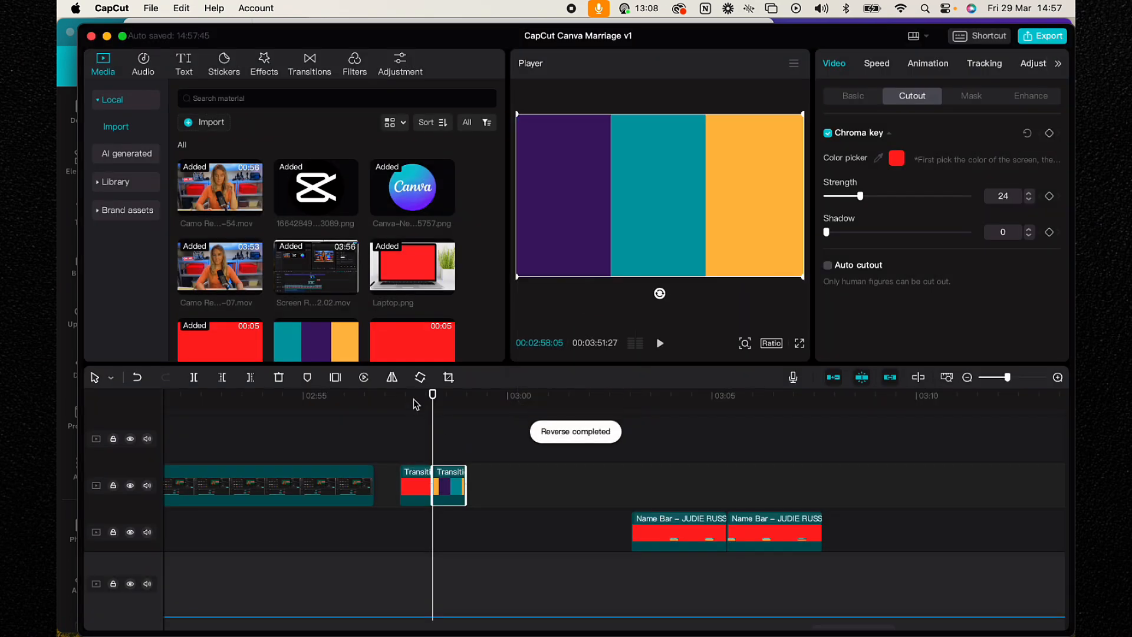
pyautogui.click(403, 400)
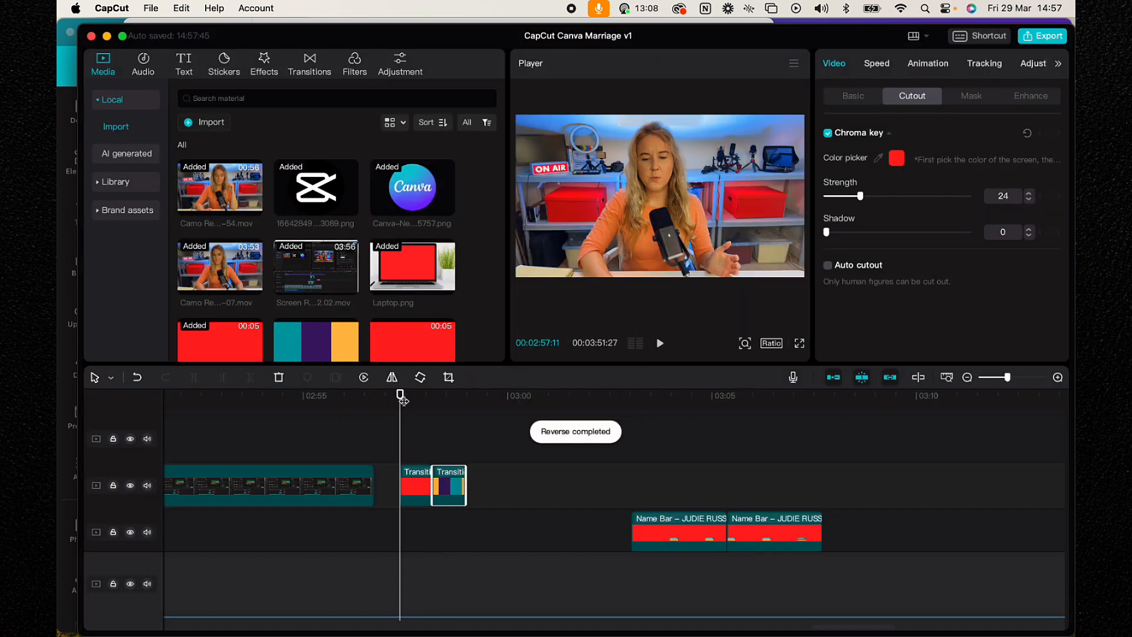
pyautogui.press('space')
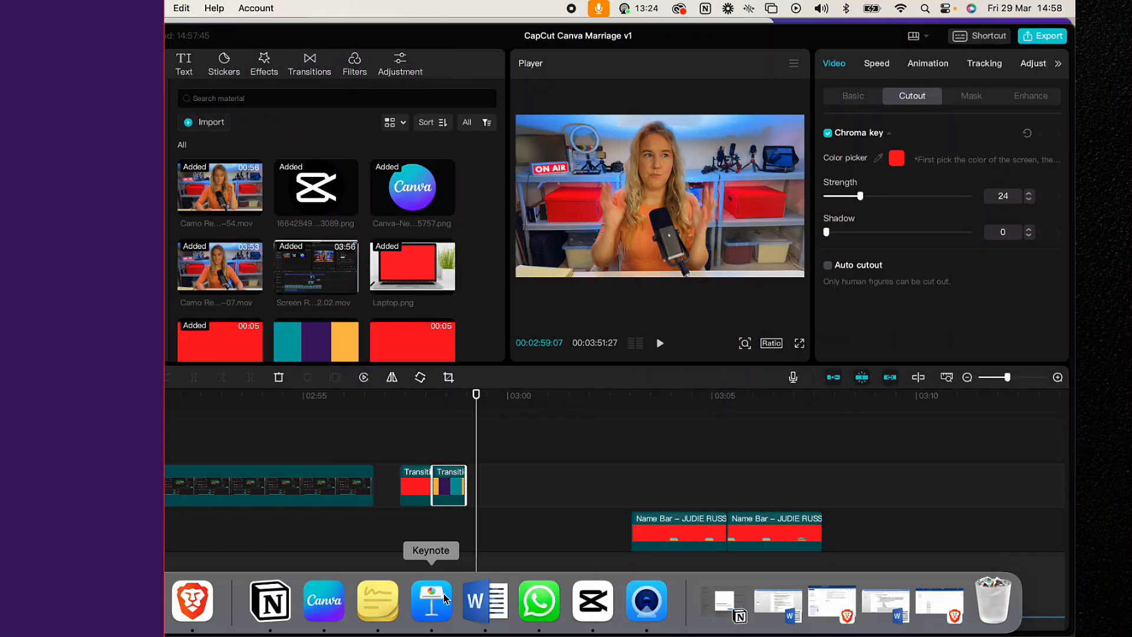
# Step: Switch to Canva, add a third page and cover it completely with an orange rectangle
pyautogui.click(324, 601)
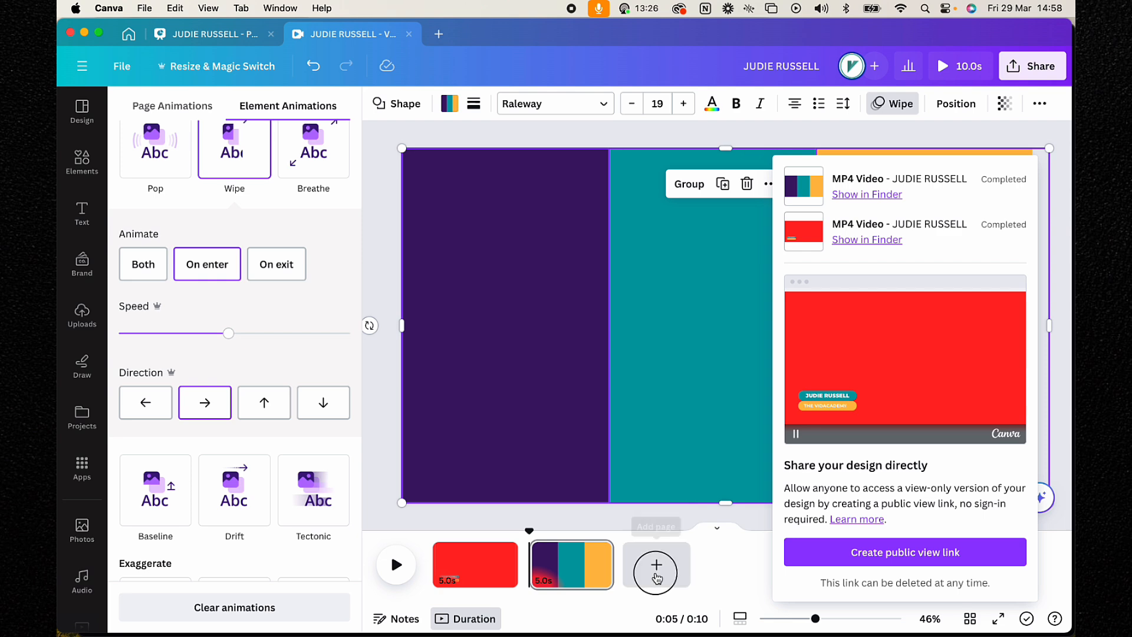
pyautogui.click(657, 572)
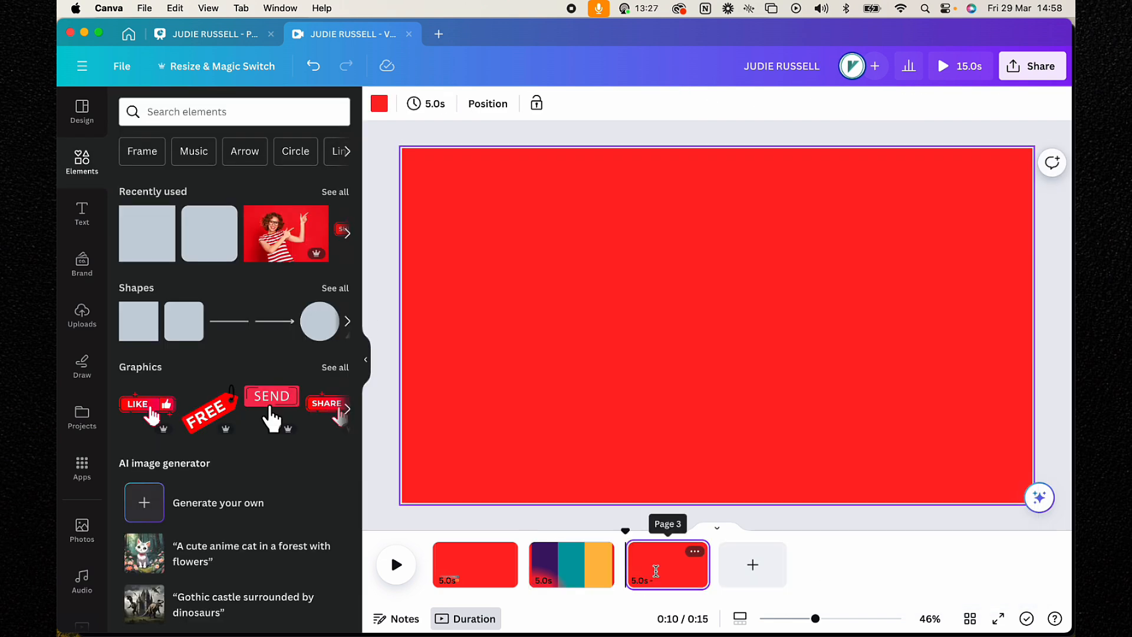
pyautogui.click(480, 257)
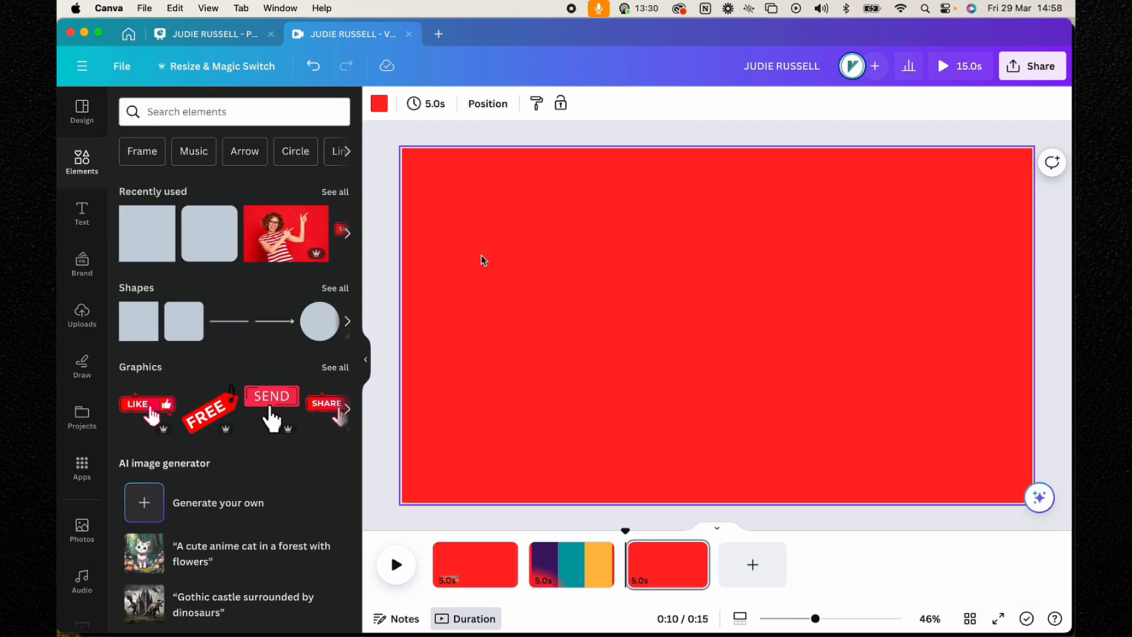
pyautogui.moveTo(152, 222); pyautogui.dragTo(558, 211)
pyautogui.moveTo(401, 175); pyautogui.dragTo(401, 148)
pyautogui.moveTo(632, 303); pyautogui.dragTo(1032, 502)
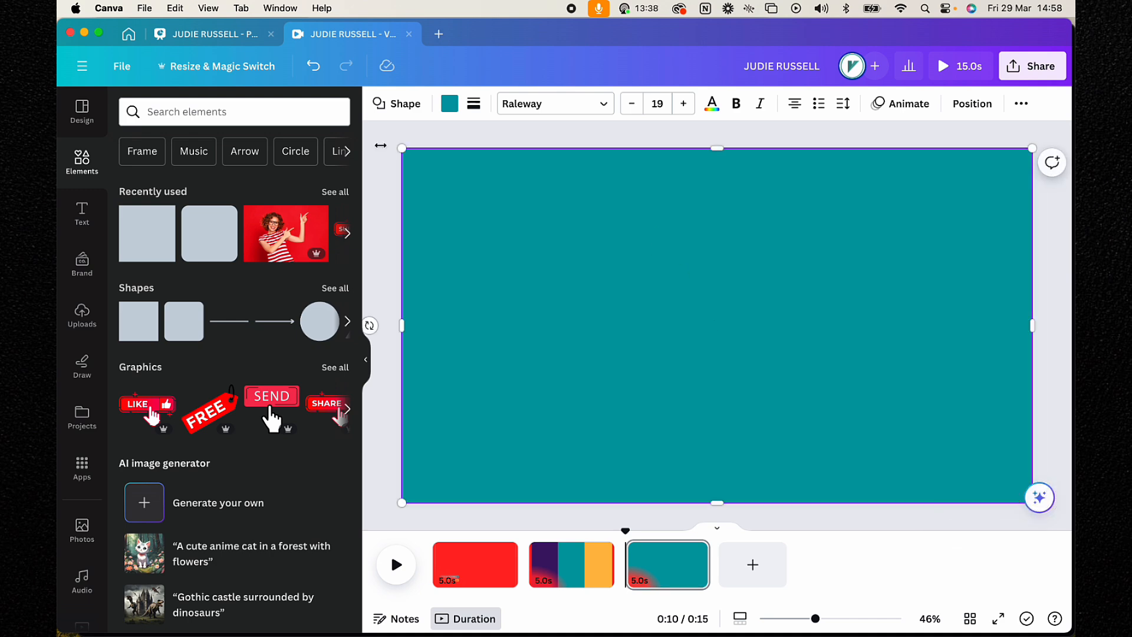
pyautogui.click(450, 105)
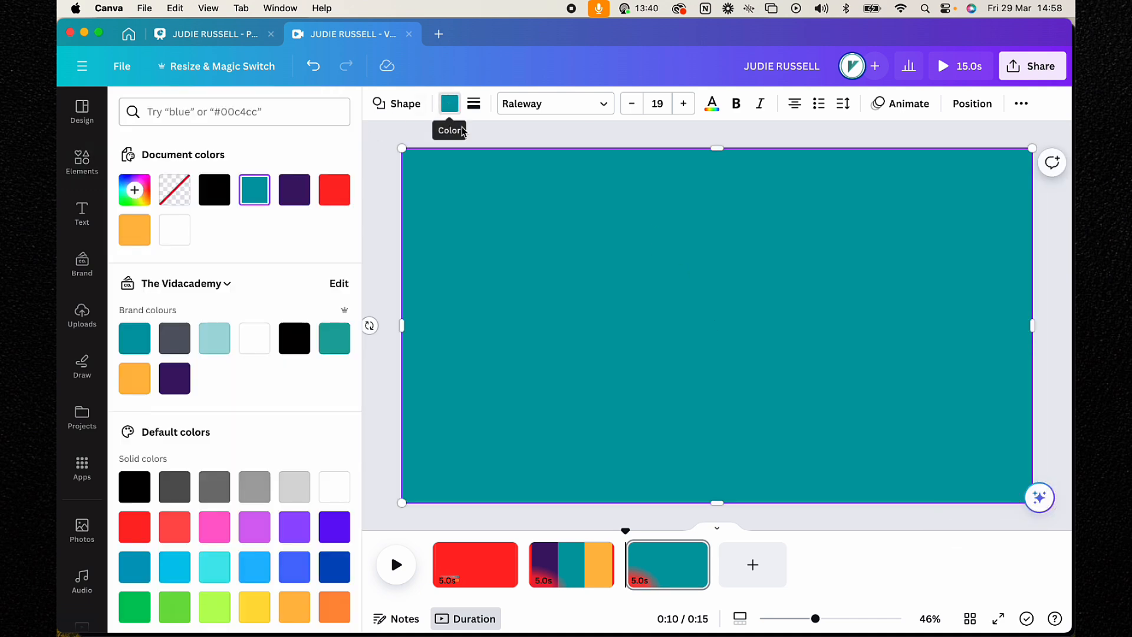
pyautogui.click(150, 226)
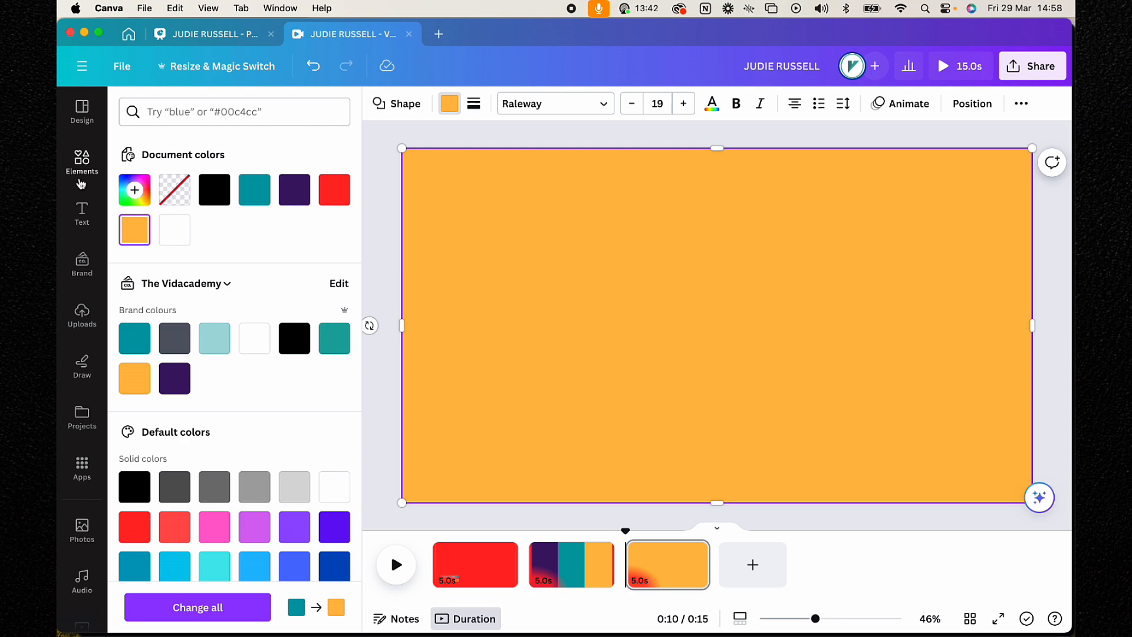
# Step: Search the uploaded images for "logo" and place The Vidacademy logo on the orange page
pyautogui.click(82, 313)
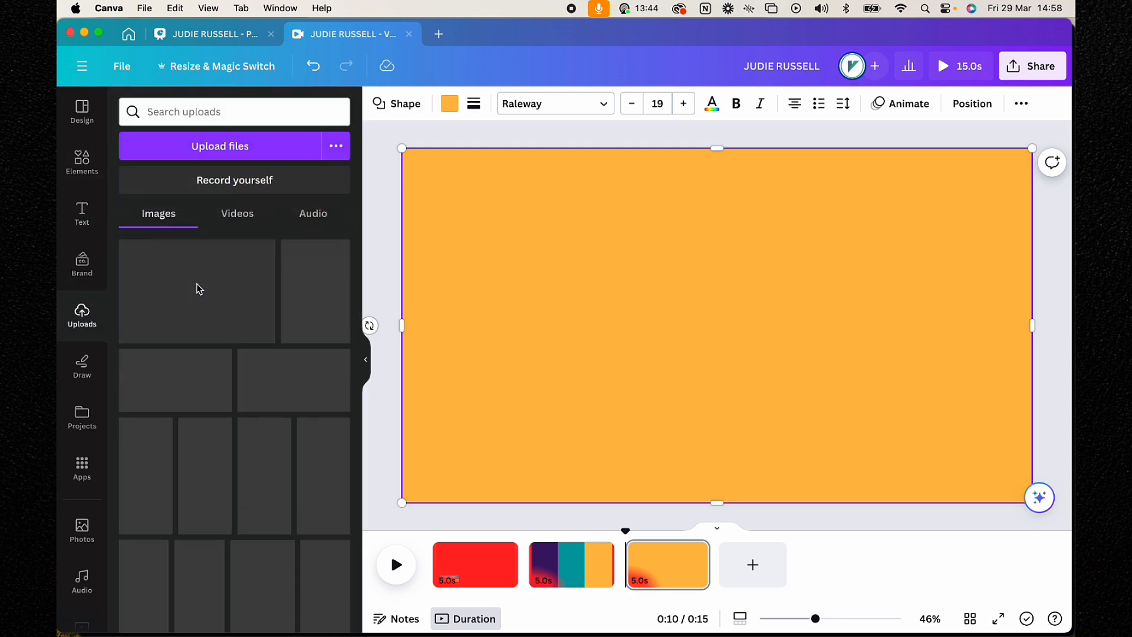
pyautogui.scroll(-10, 184, 312)
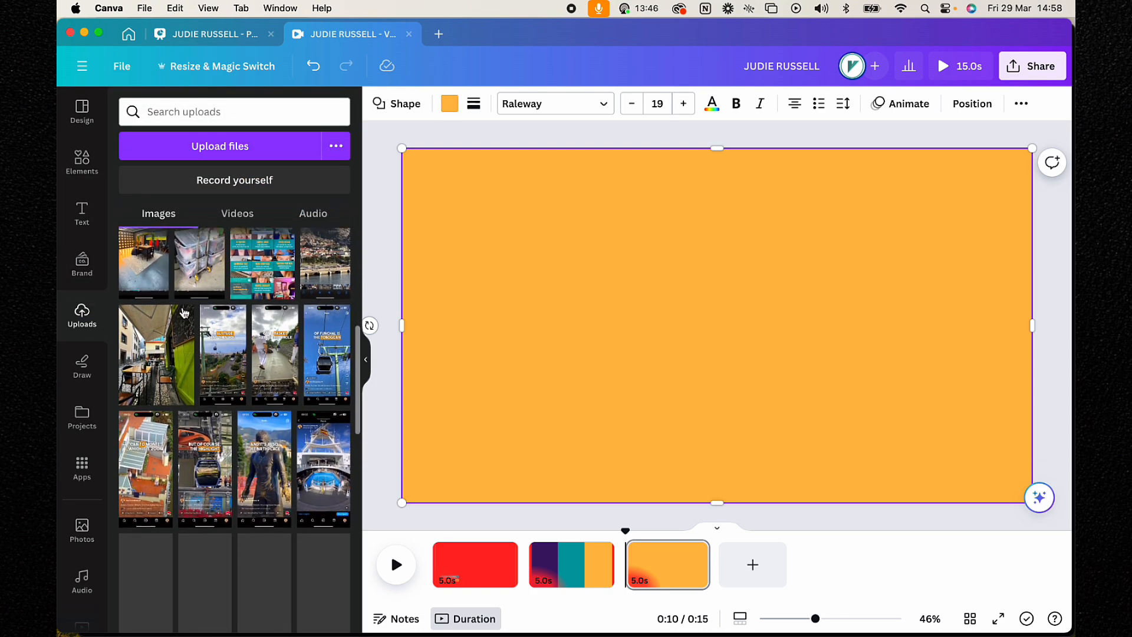
pyautogui.scroll(15, 185, 313)
pyautogui.click(208, 113)
pyautogui.write('log')
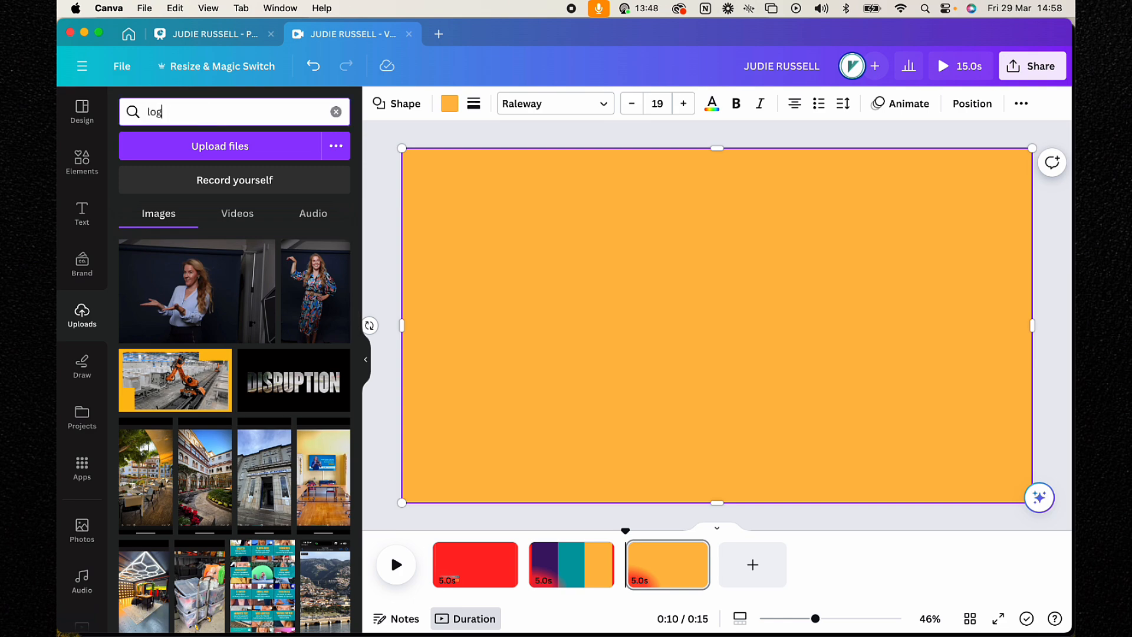
pyautogui.write('o')
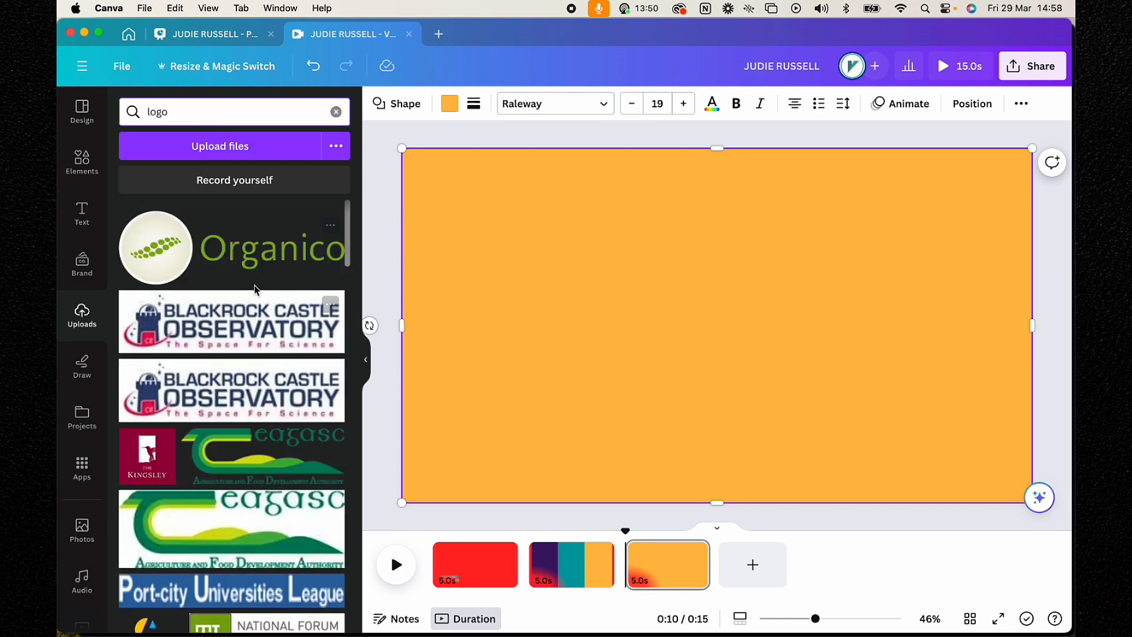
pyautogui.scroll(-15, 255, 289)
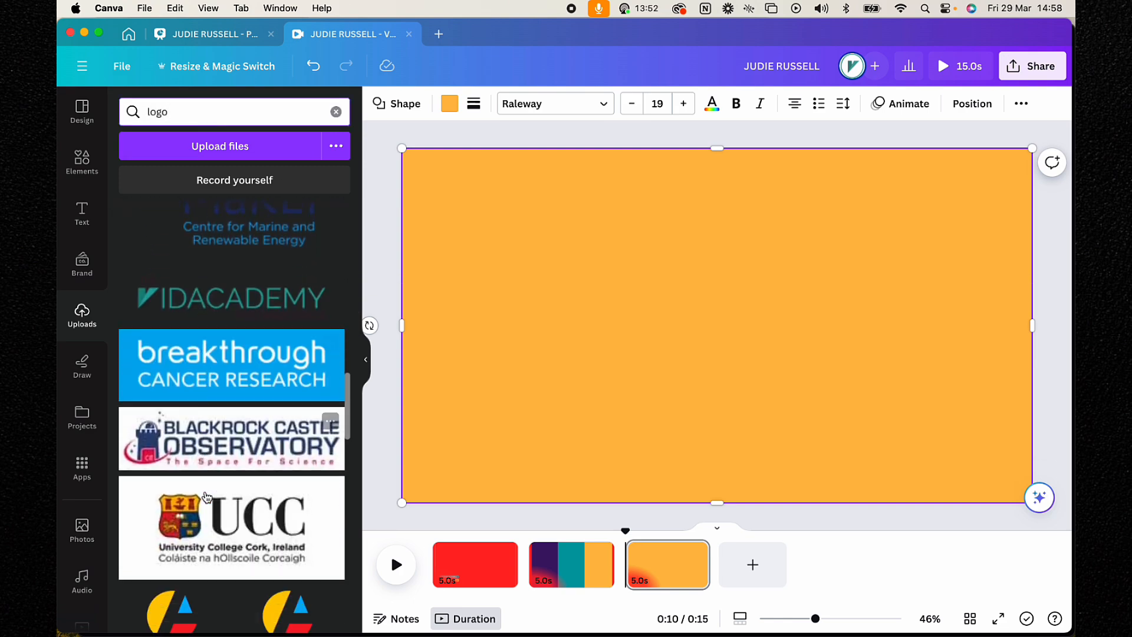
pyautogui.scroll(-2, 206, 497)
pyautogui.moveTo(245, 219); pyautogui.dragTo(592, 242)
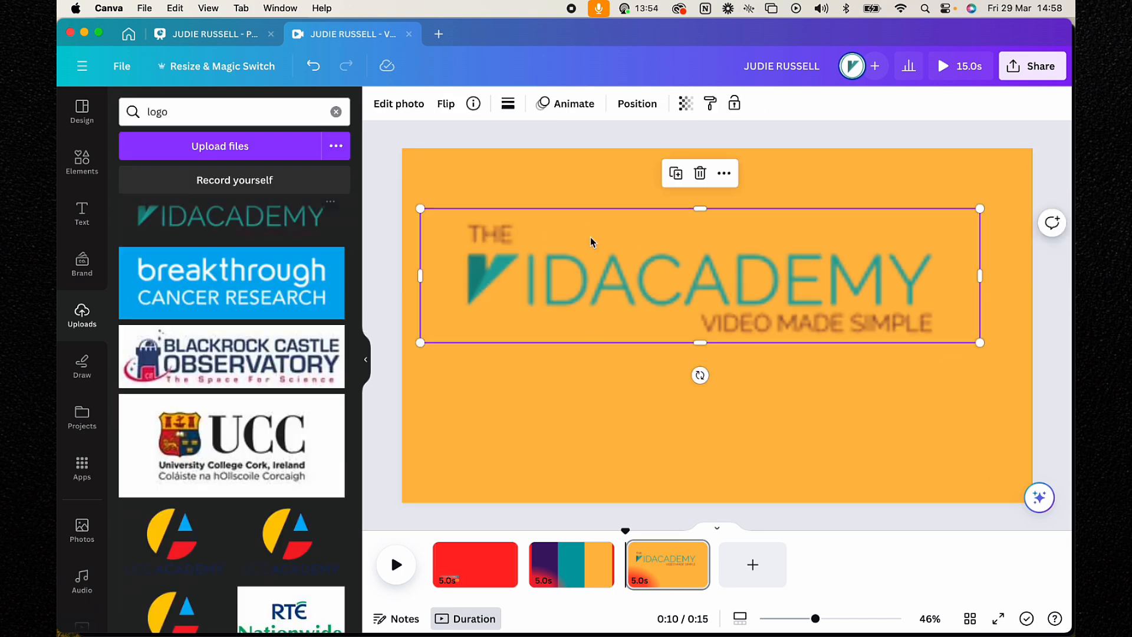
# Step: Shrink The Vidacademy logo to a little over half the page width and move it just above the page centre
pyautogui.moveTo(979, 209); pyautogui.dragTo(773, 258)
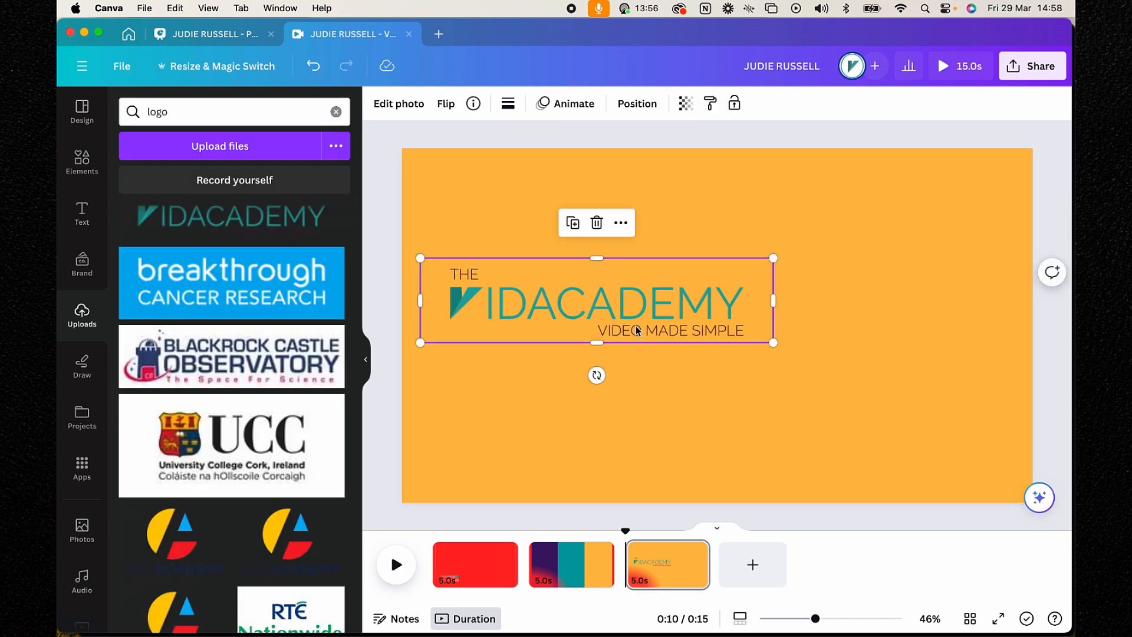
pyautogui.moveTo(634, 323); pyautogui.dragTo(704, 306)
pyautogui.scroll(5, 269, 323)
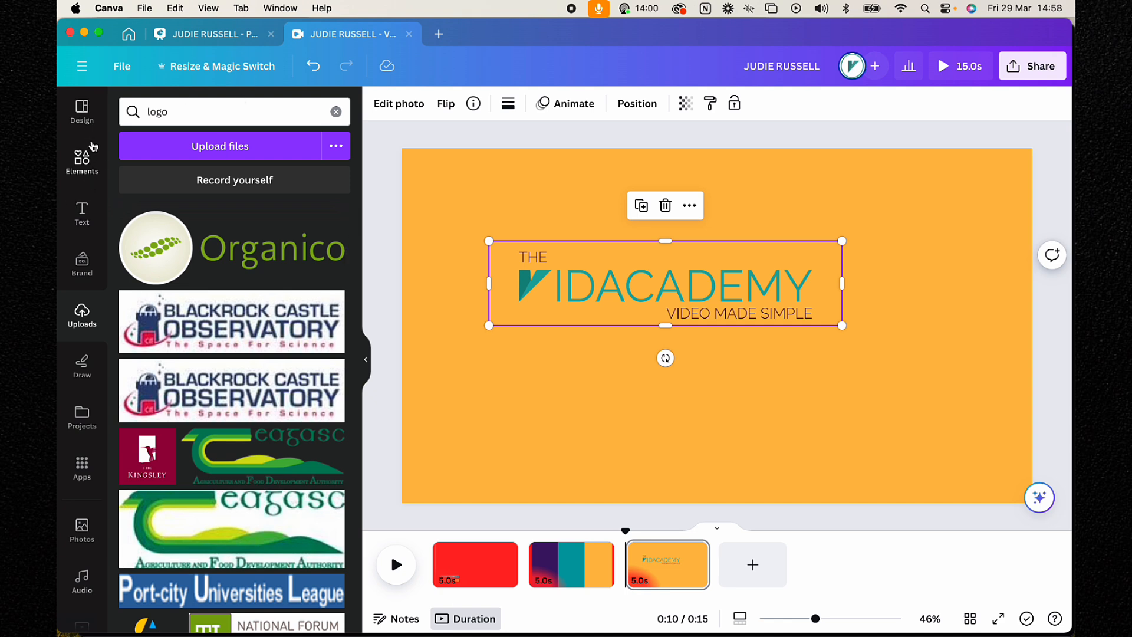
# Step: Place the uploaded photo of the woman in the light blue blouse, enlarged, on the page's right half and remove its background
pyautogui.moveTo(185, 109); pyautogui.dragTo(132, 112)
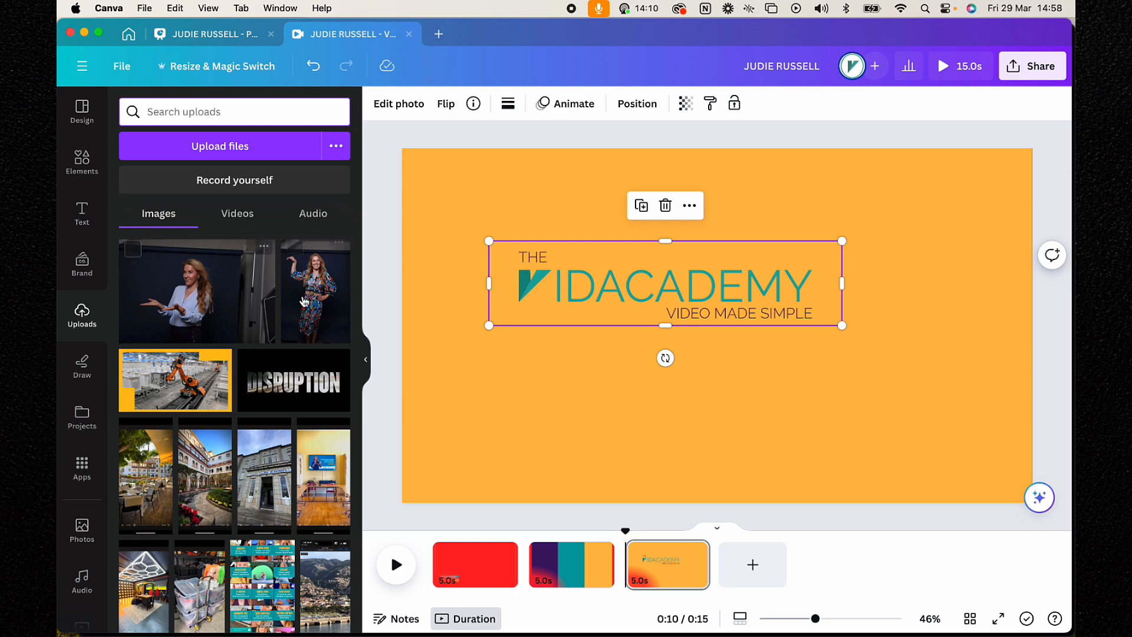
pyautogui.moveTo(198, 296); pyautogui.dragTo(790, 283)
pyautogui.moveTo(646, 225); pyautogui.dragTo(551, 161)
pyautogui.moveTo(772, 323); pyautogui.dragTo(820, 351)
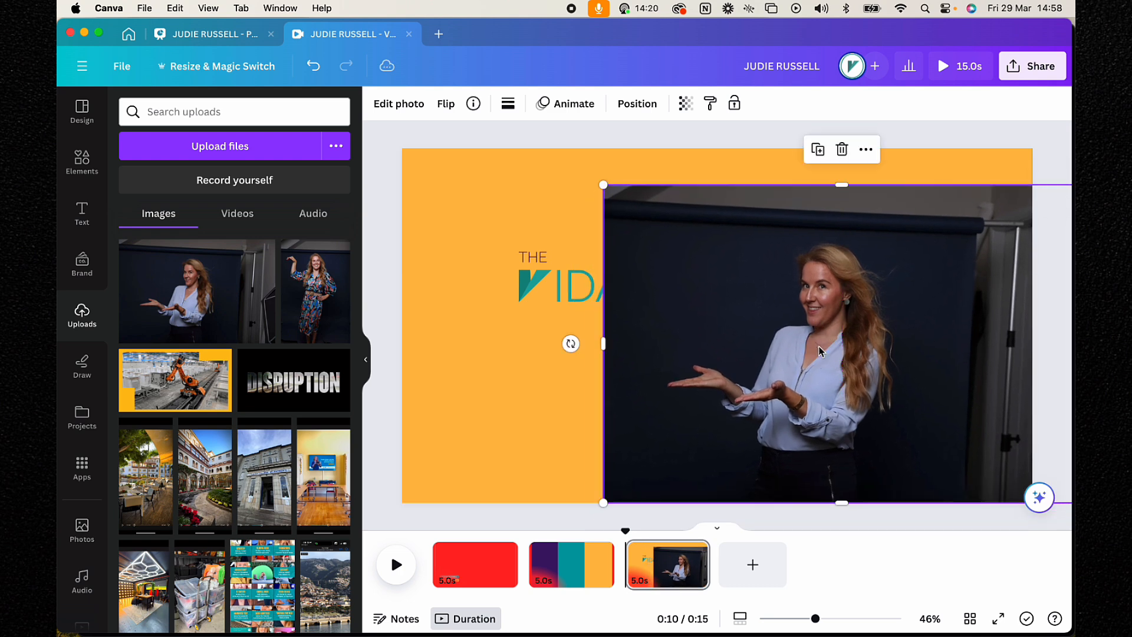
pyautogui.click(399, 104)
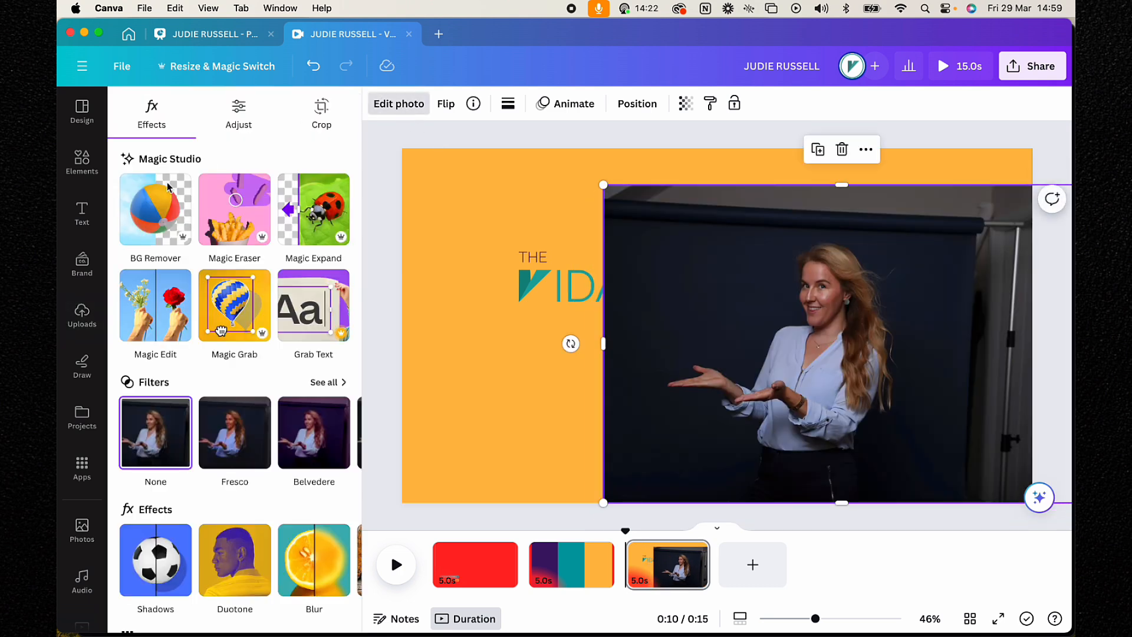
pyautogui.click(140, 231)
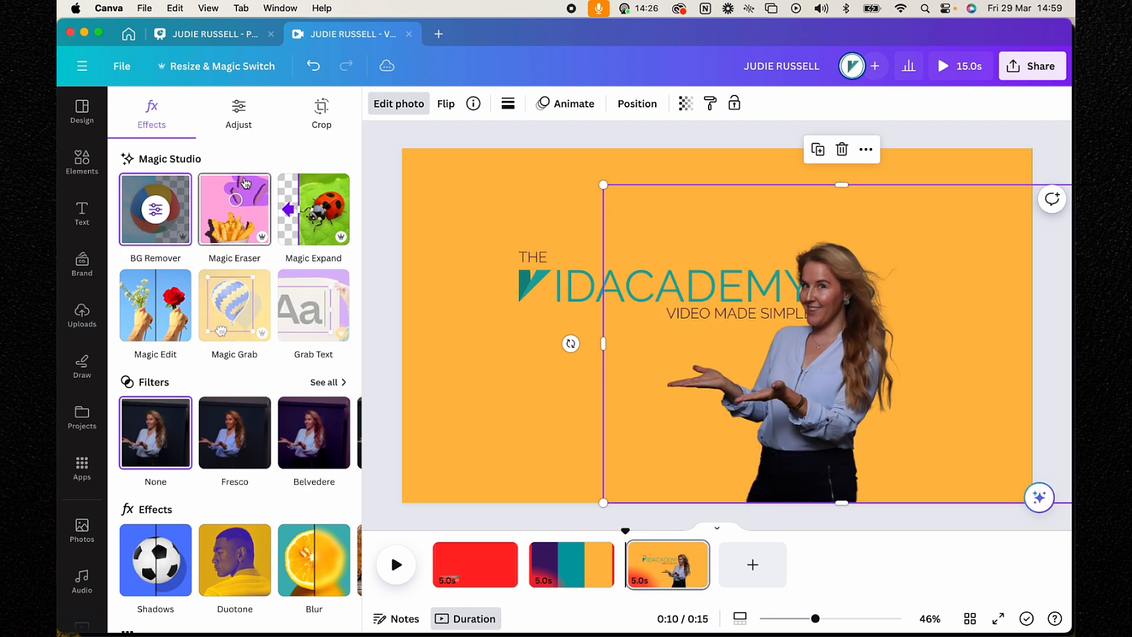
# Step: Set the photo's brightness to 52 and shift the photo rightward, clear of the logo
pyautogui.click(239, 114)
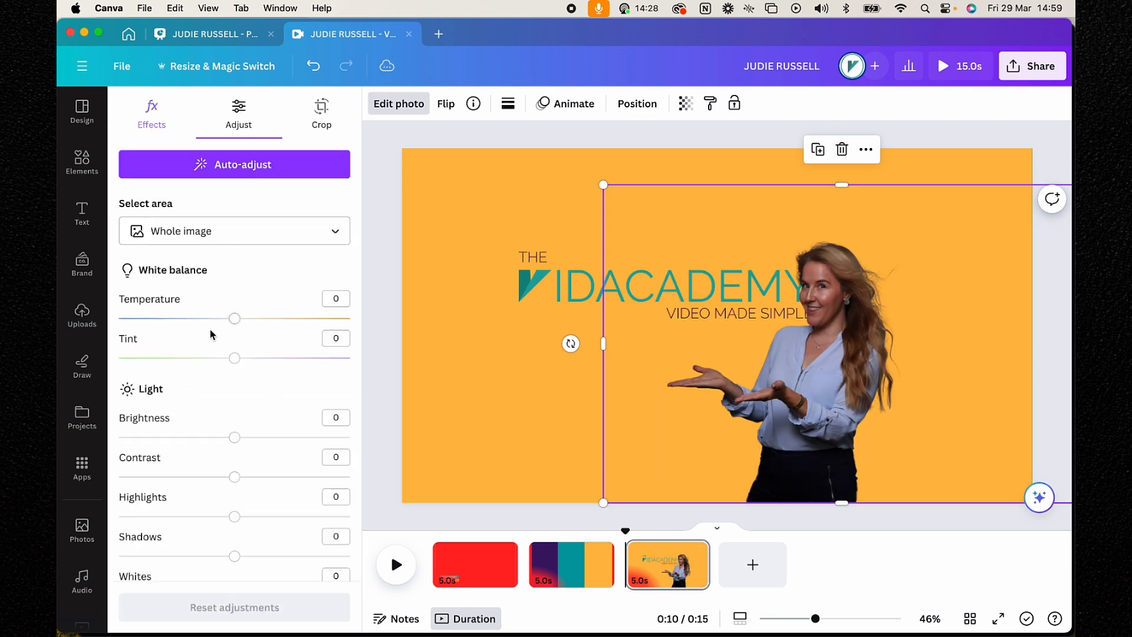
pyautogui.moveTo(235, 436); pyautogui.dragTo(296, 437)
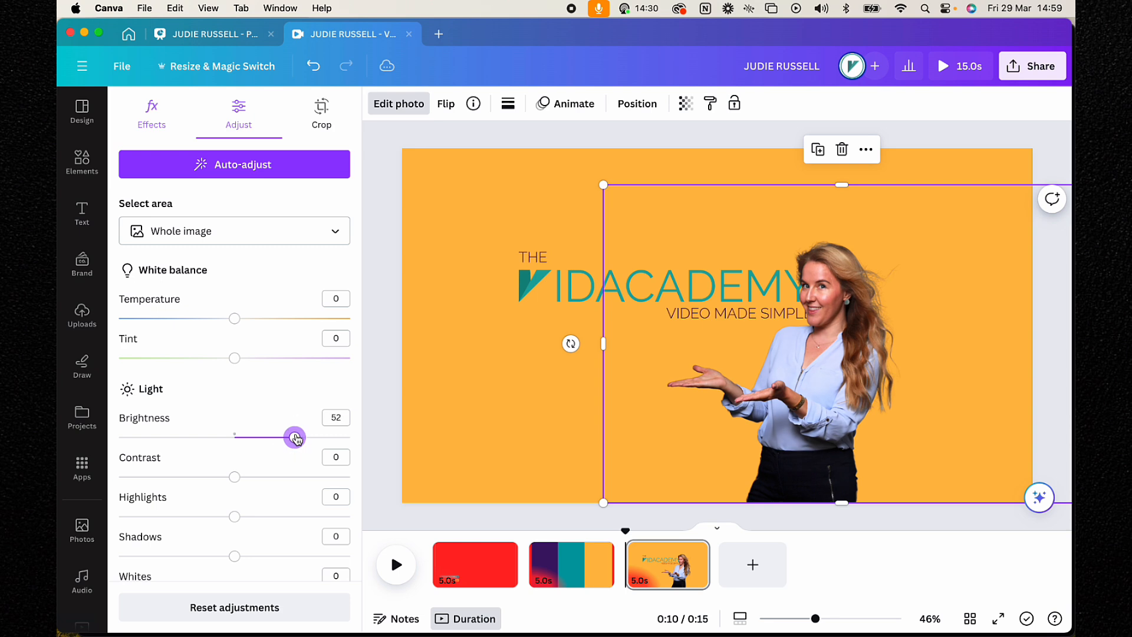
pyautogui.moveTo(849, 362); pyautogui.dragTo(882, 366)
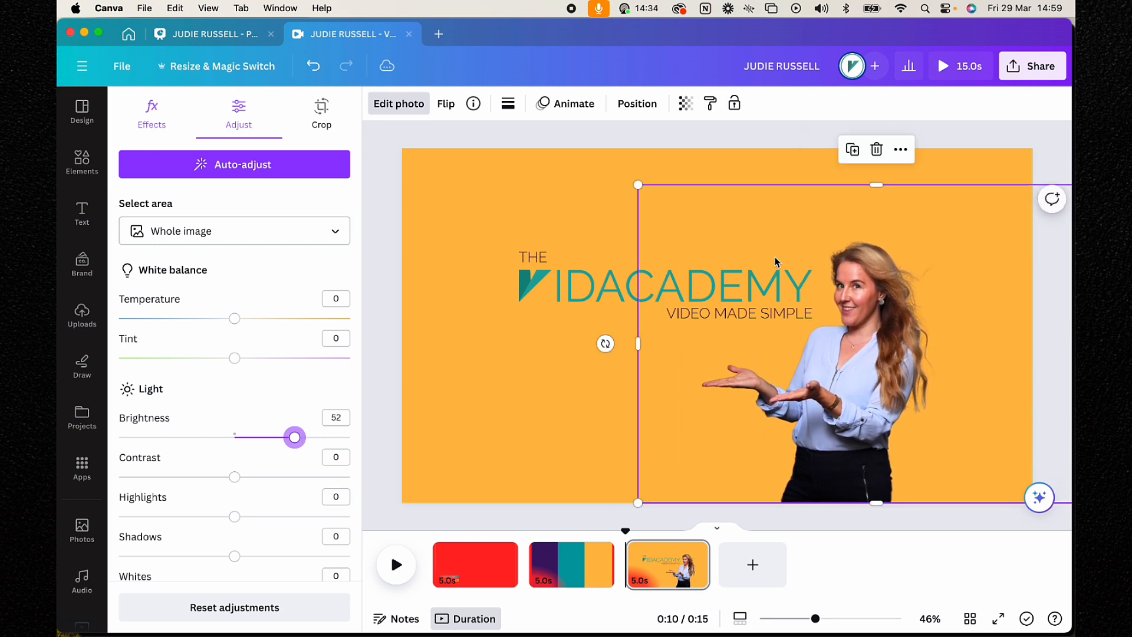
# Step: Search the elements library for "subscribe" and refine the results to "Subscribe button"
pyautogui.click(82, 159)
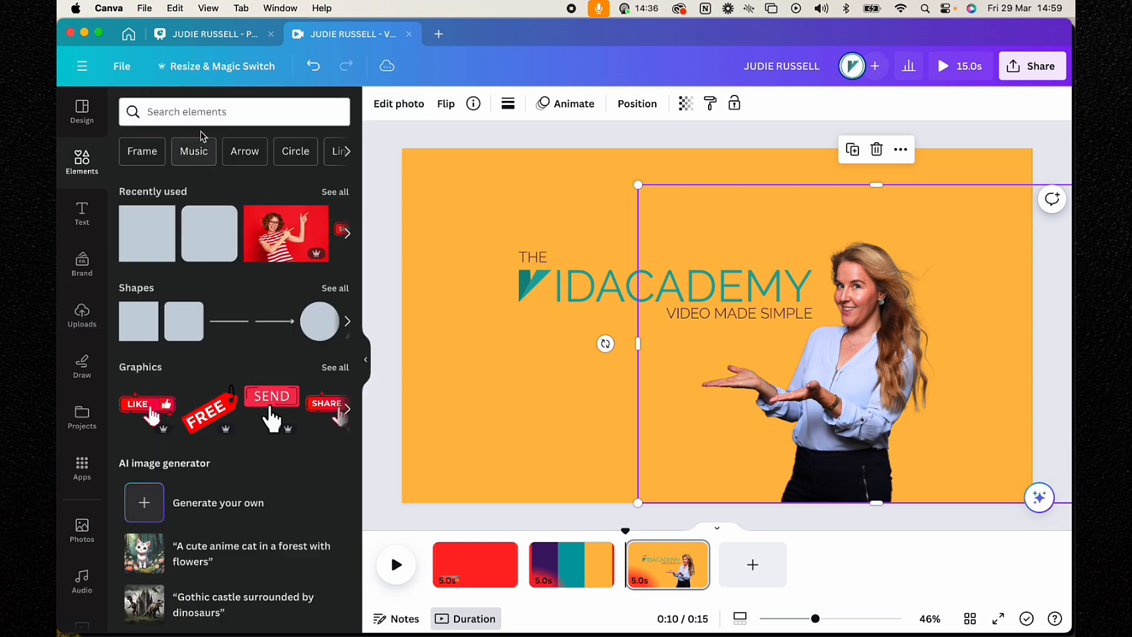
pyautogui.click(194, 112)
pyautogui.write('subscr')
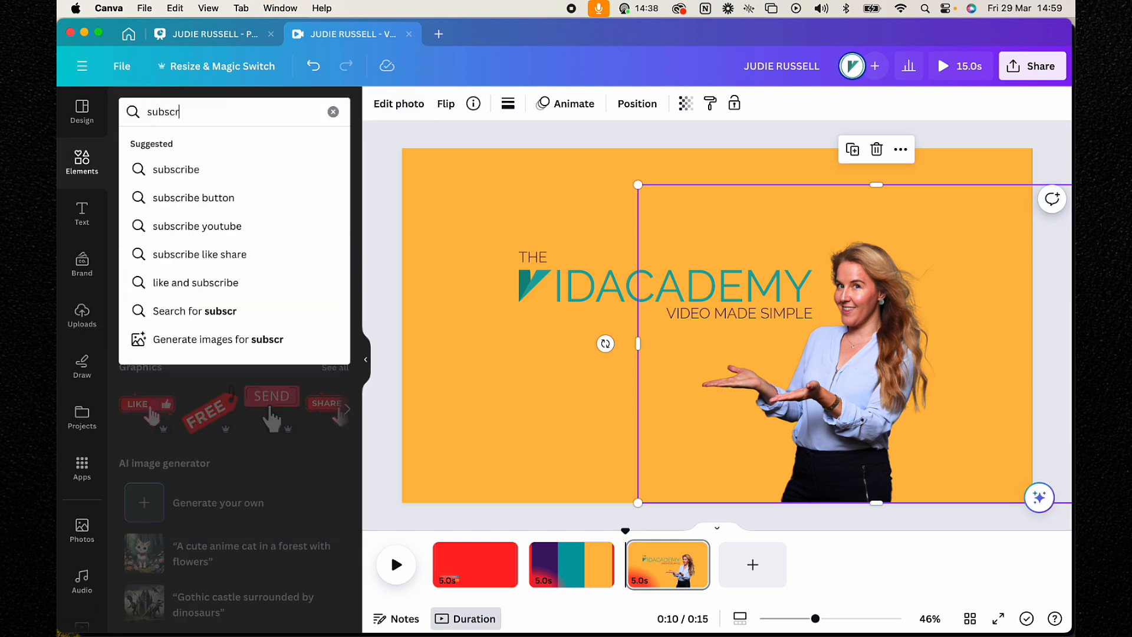
pyautogui.write('ibe')
pyautogui.press('Return')
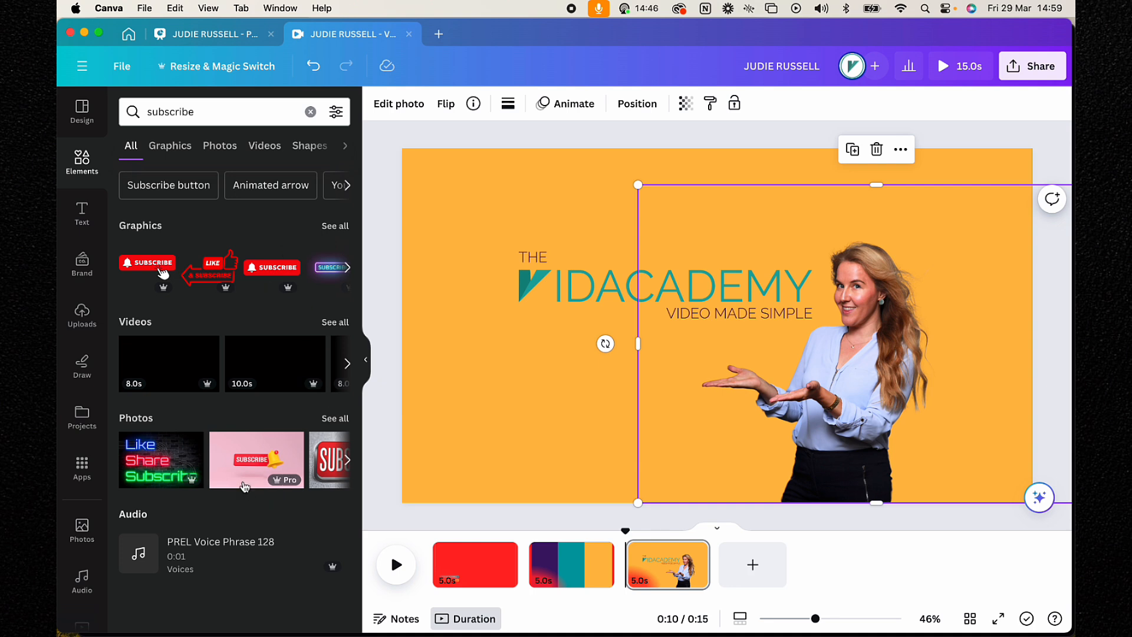
pyautogui.click(348, 269)
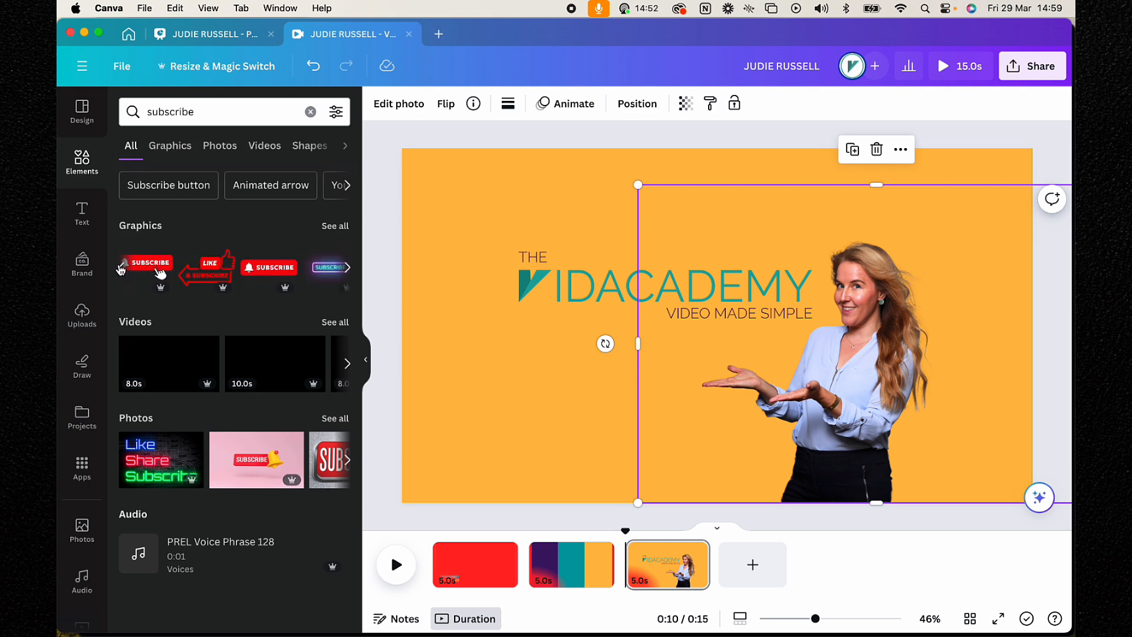
pyautogui.click(168, 186)
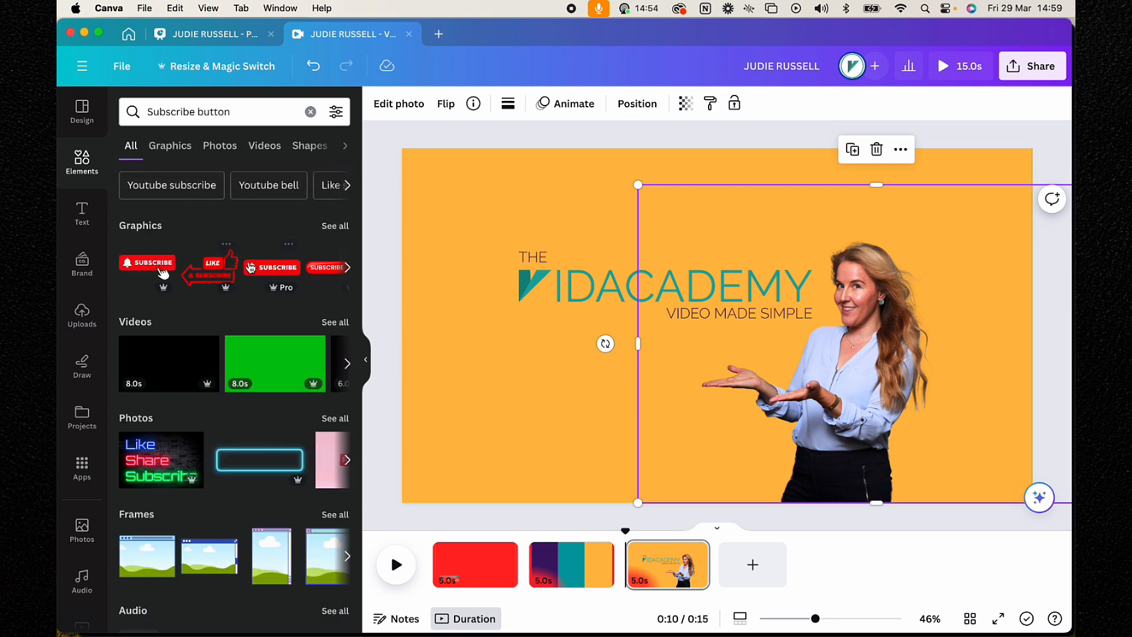
# Step: Place the red bell subscribe button graphic above the woman's open hands, shrunk to about a fifth of the page width
pyautogui.moveTo(265, 270); pyautogui.dragTo(675, 345)
pyautogui.moveTo(834, 309); pyautogui.dragTo(765, 367)
pyautogui.click(973, 275)
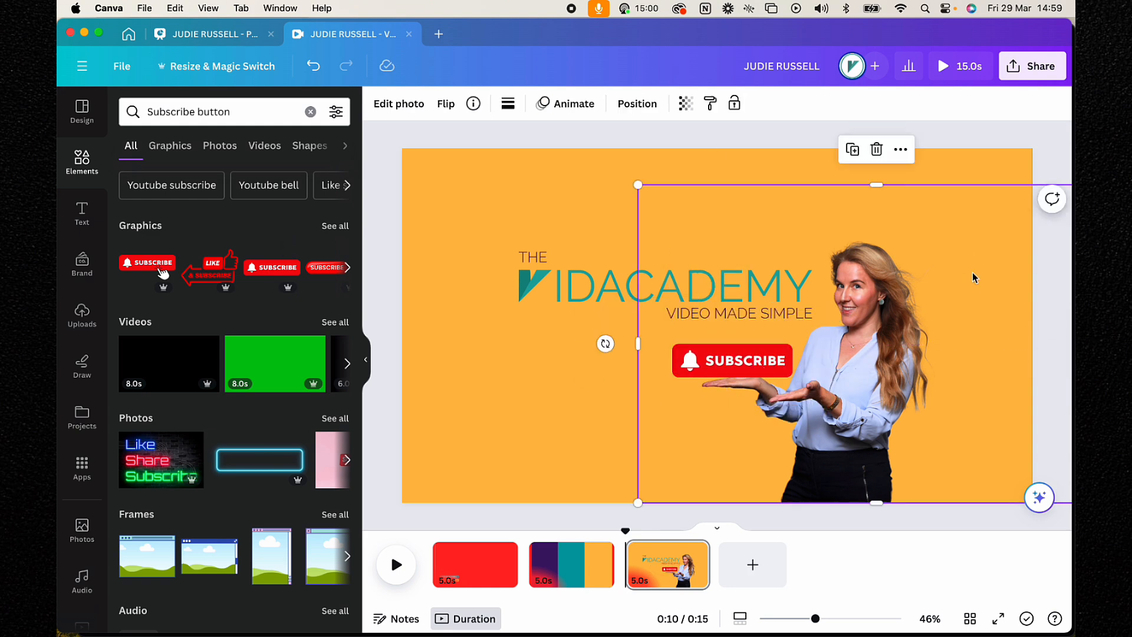
# Step: Apply the Pan animation on enter to The Vidacademy logo
pyautogui.click(569, 236)
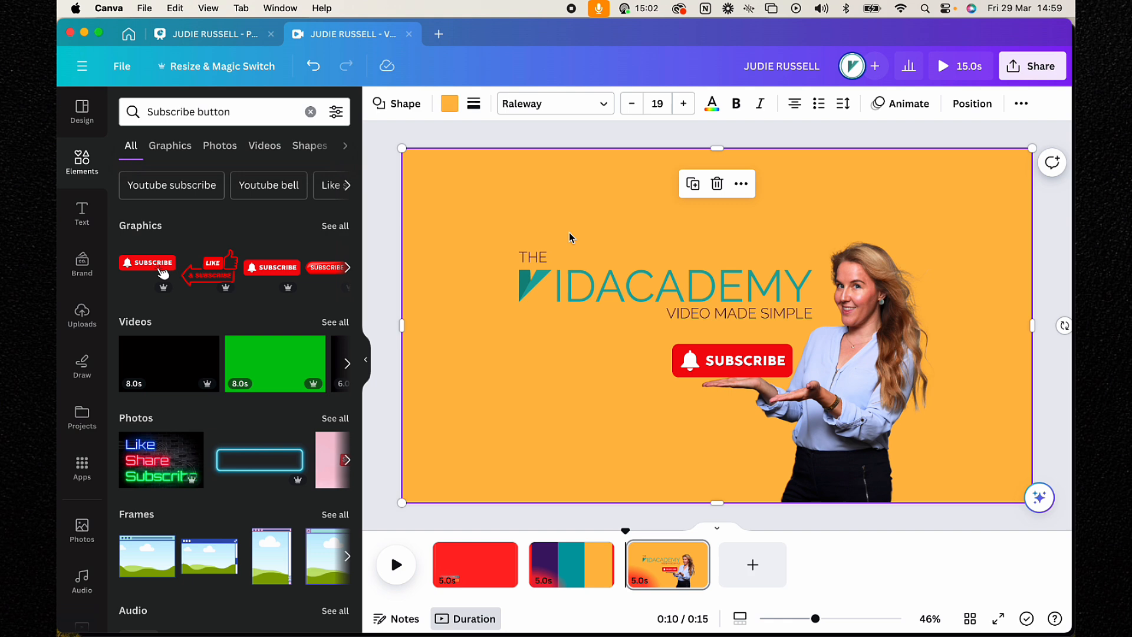
pyautogui.click(582, 282)
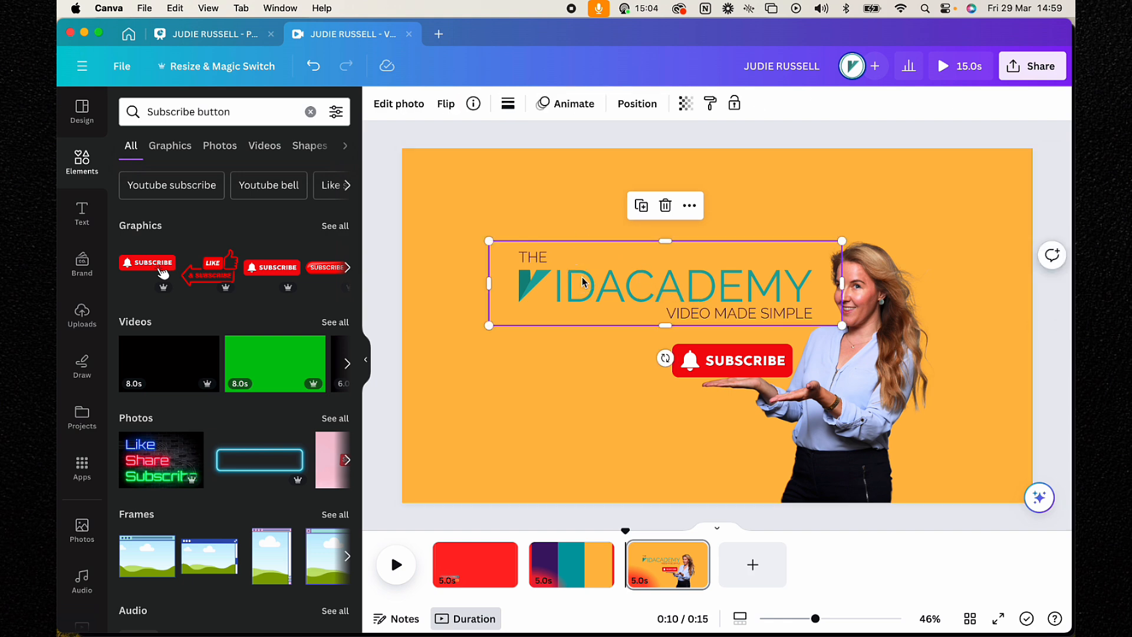
pyautogui.click(569, 103)
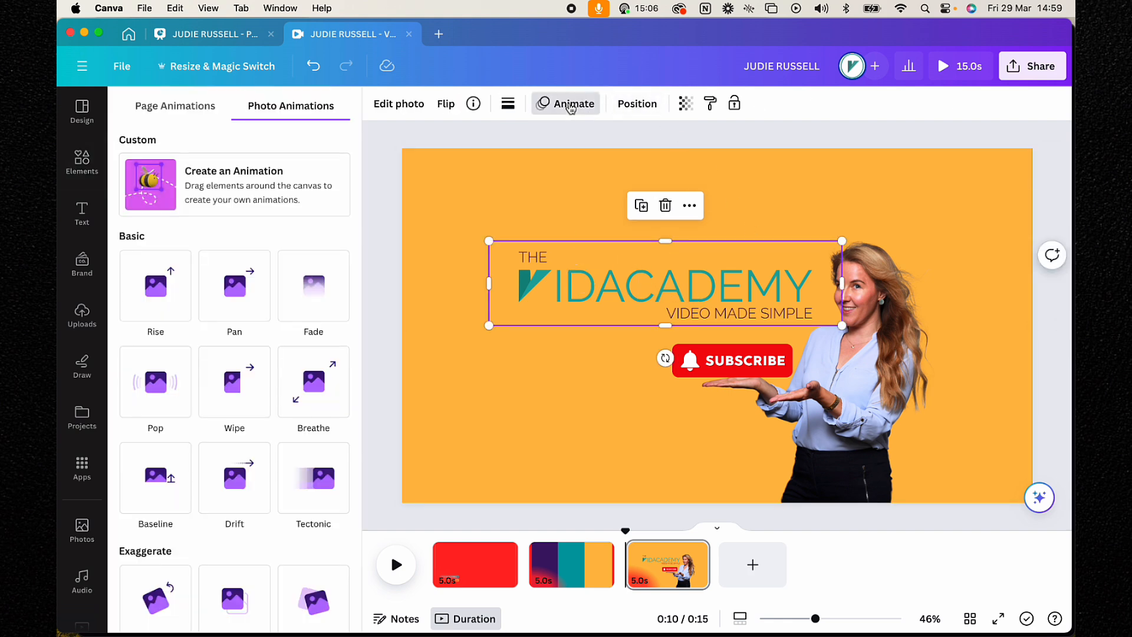
pyautogui.click(226, 310)
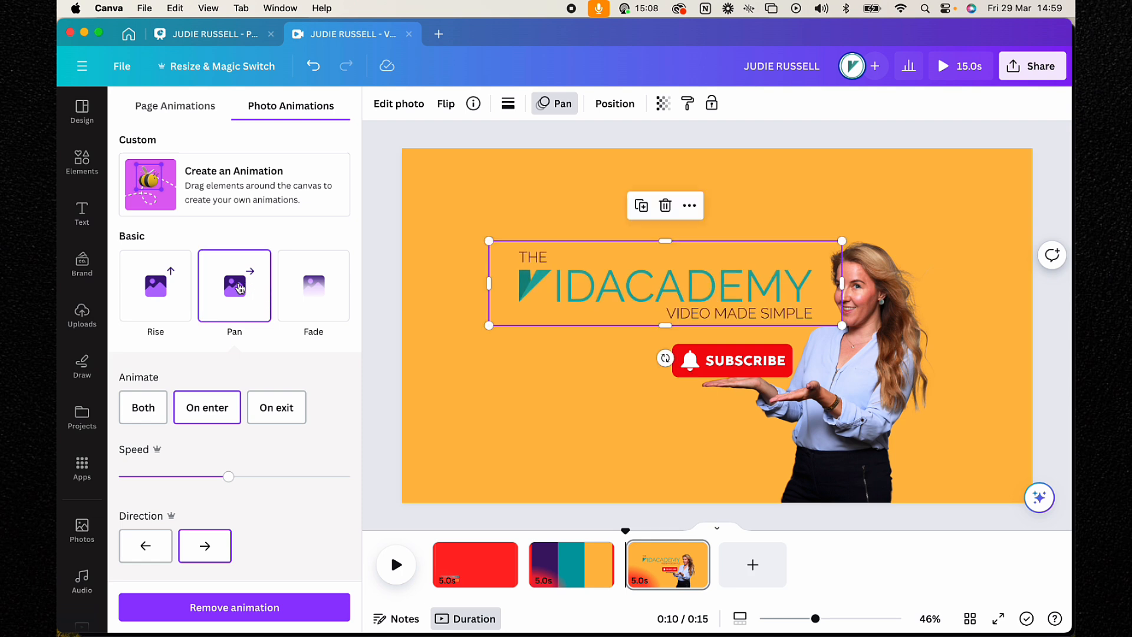
# Step: Apply the Pan animation on enter to the woman's photo and the Pop animation on enter to the subscribe button
pyautogui.click(855, 340)
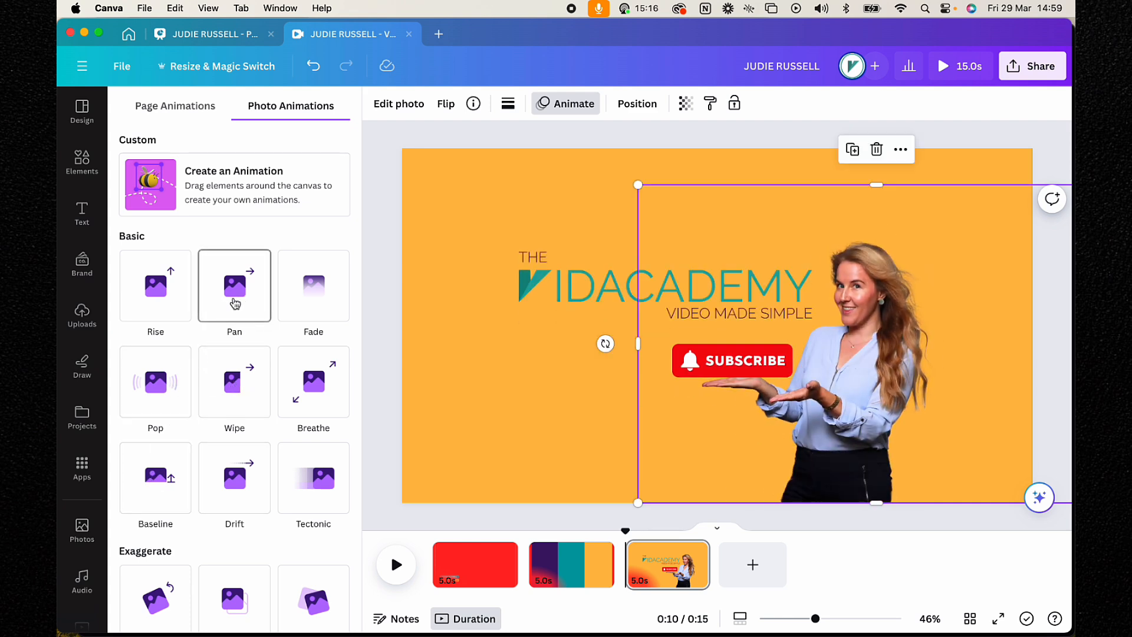
pyautogui.click(239, 278)
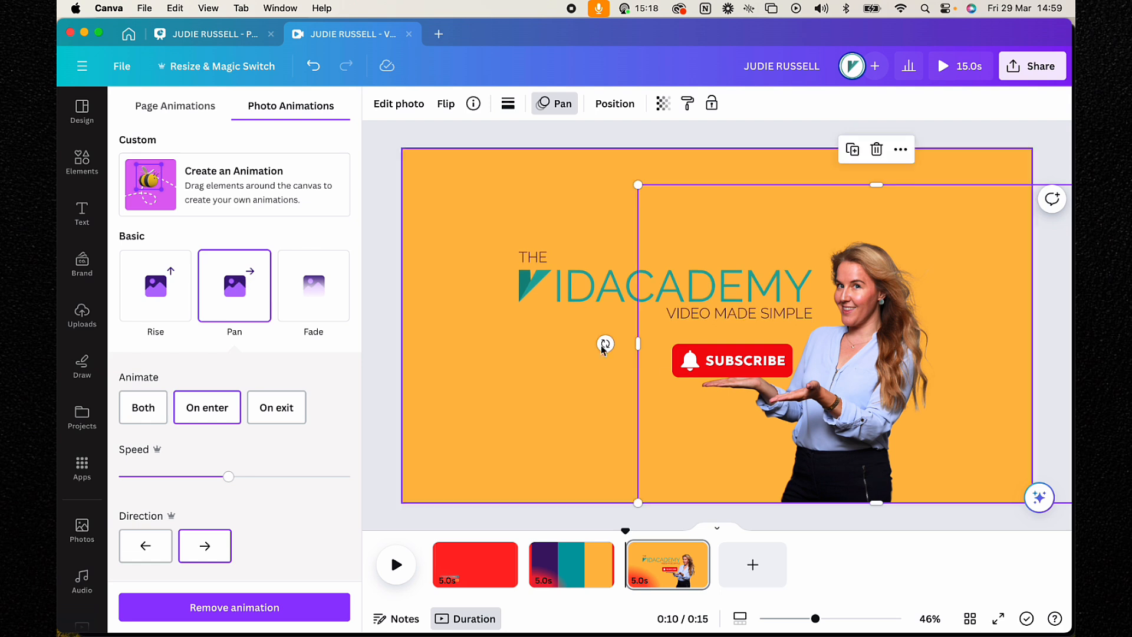
pyautogui.click(738, 352)
pyautogui.click(172, 390)
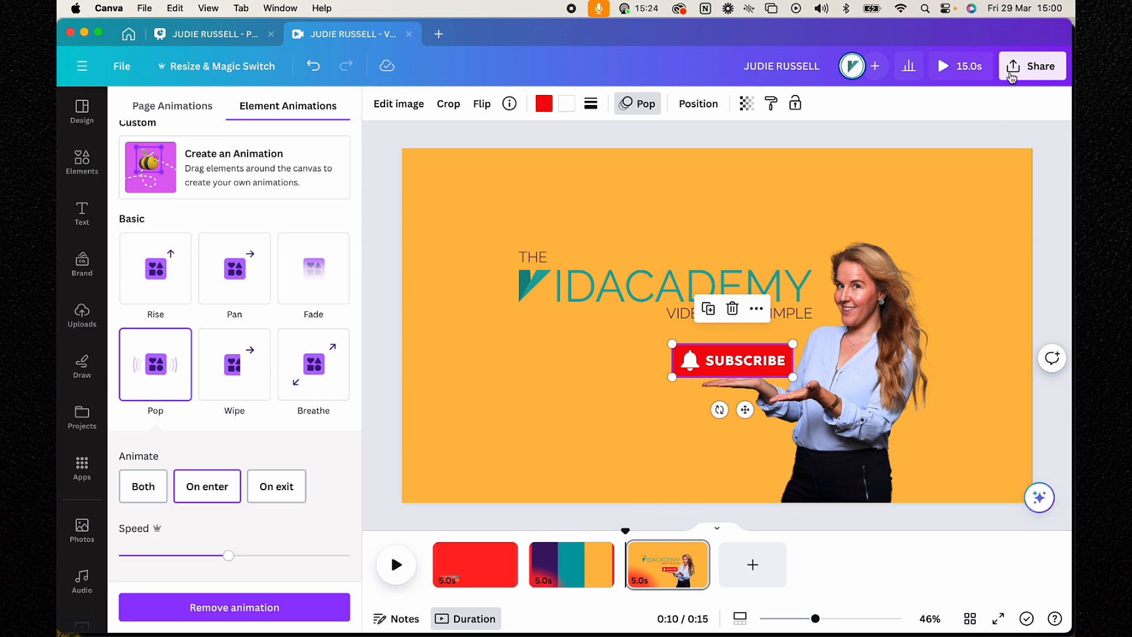
pyautogui.click(1020, 67)
pyautogui.click(874, 420)
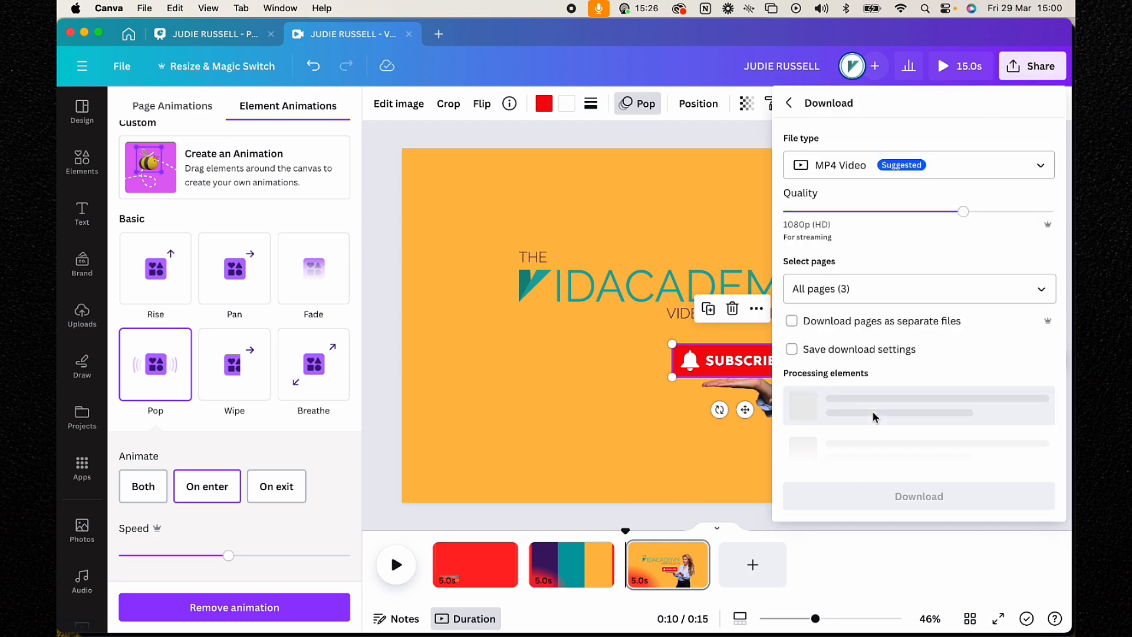
pyautogui.click(1041, 289)
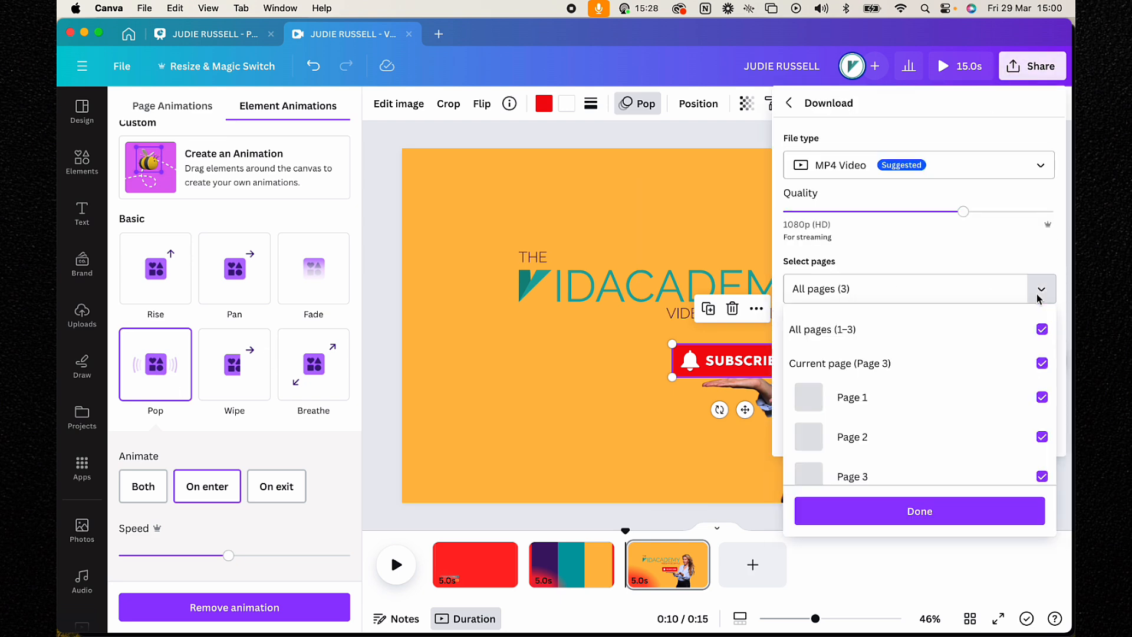
pyautogui.click(1043, 329)
pyautogui.scroll(-1, 1036, 472)
pyautogui.click(1041, 460)
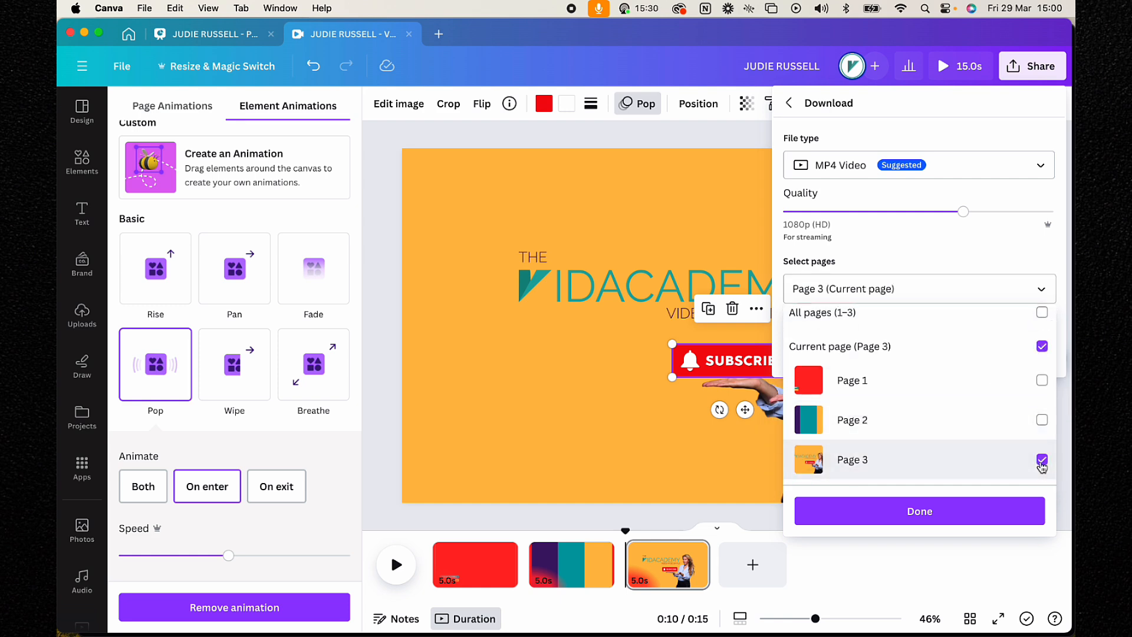
pyautogui.click(918, 516)
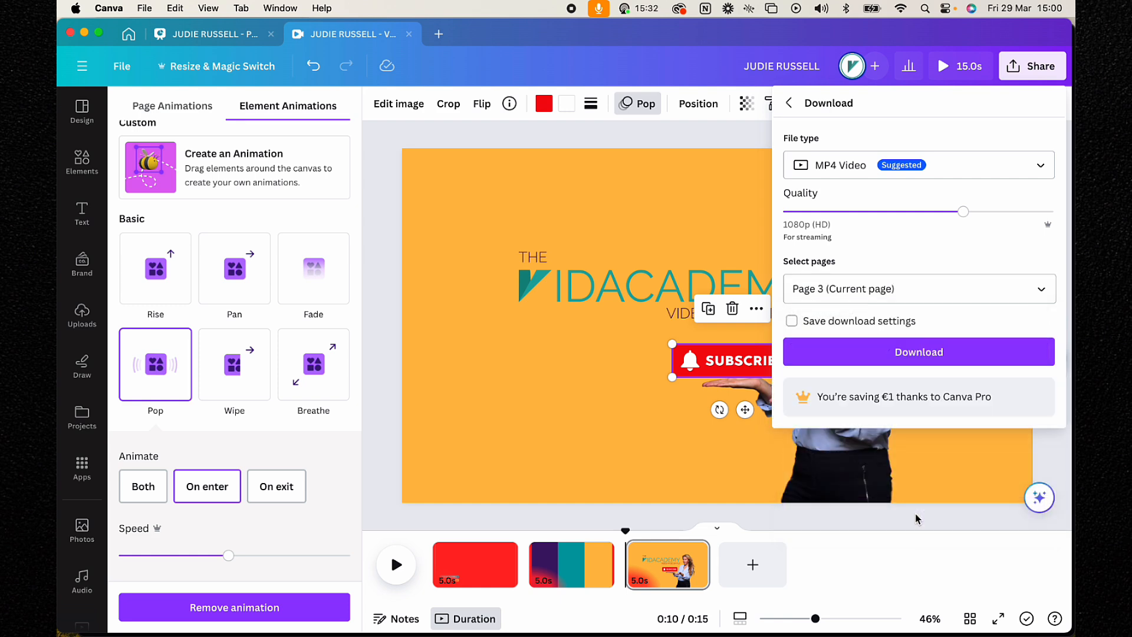
pyautogui.click(789, 103)
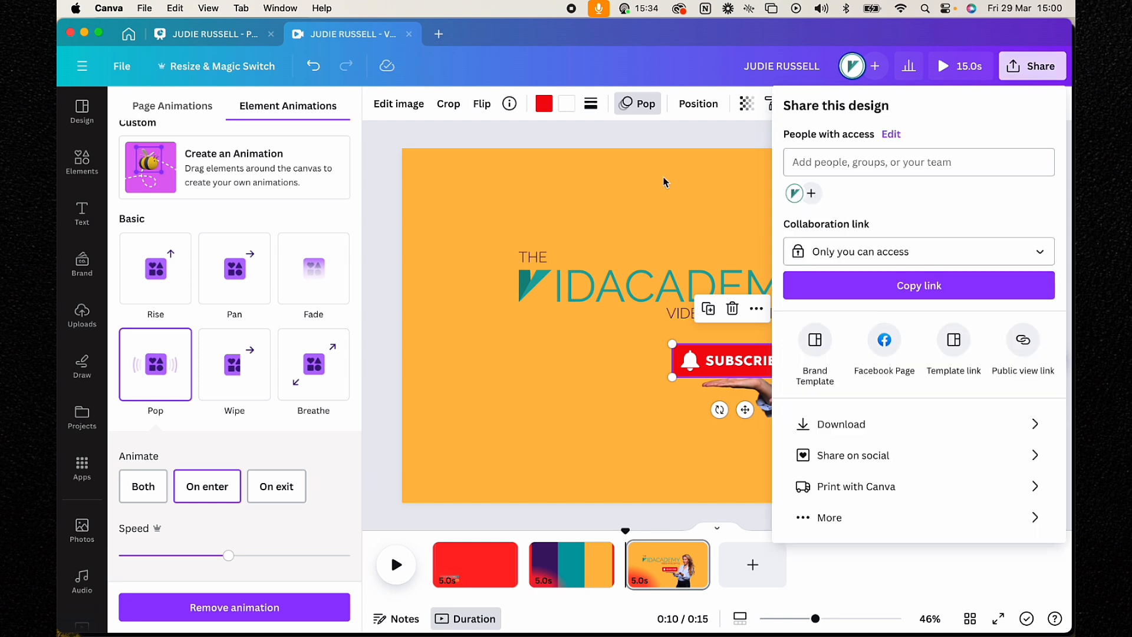
# Step: Try Wipe, Breathe and Pop on the orange background shape and settle on the Pan animation on enter
pyautogui.click(665, 182)
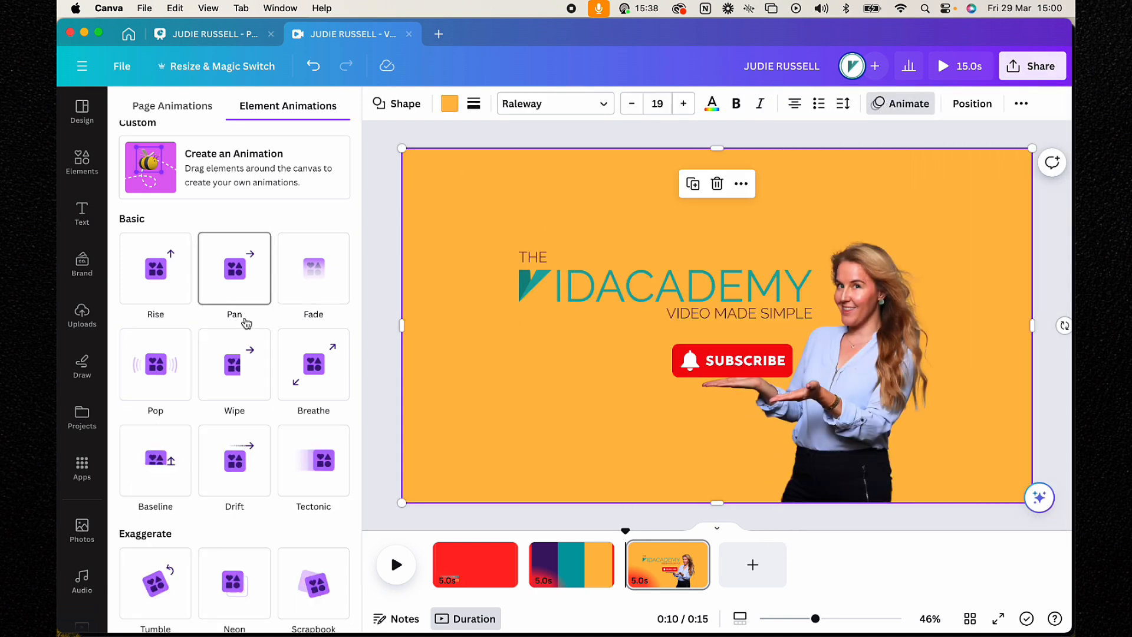
pyautogui.click(233, 363)
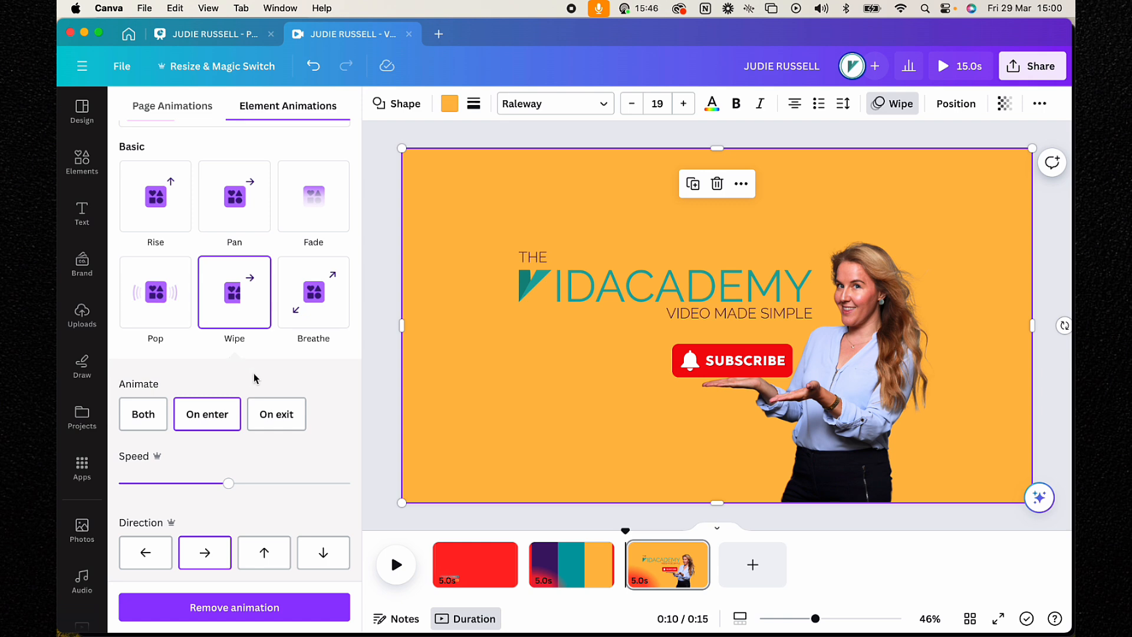
pyautogui.click(306, 342)
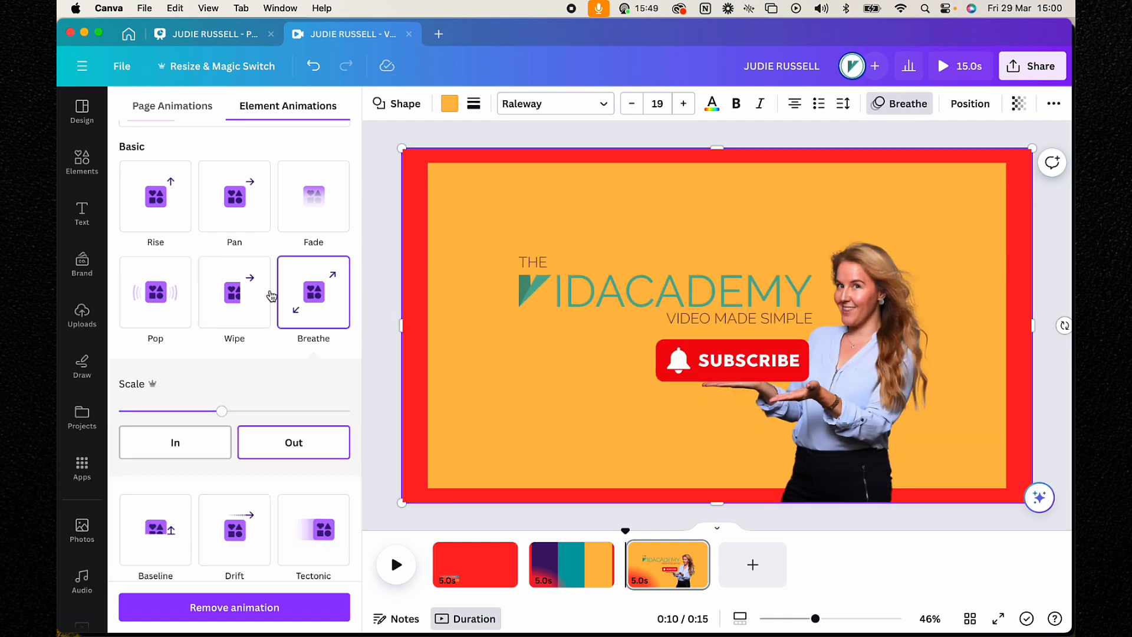
pyautogui.click(213, 294)
pyautogui.click(153, 297)
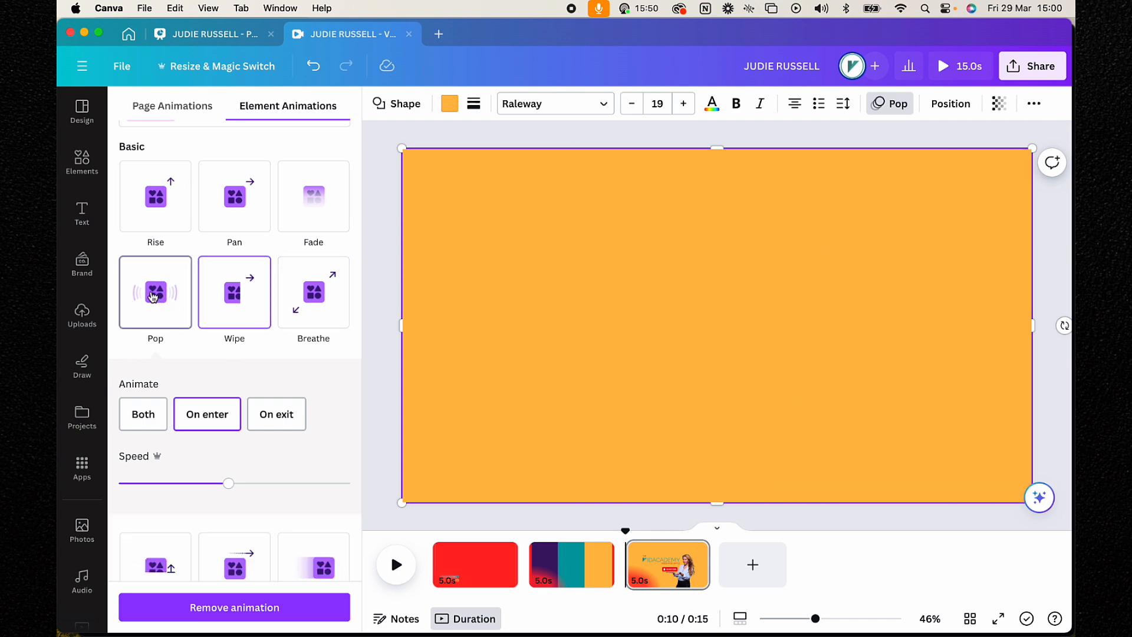
pyautogui.click(288, 214)
pyautogui.click(248, 206)
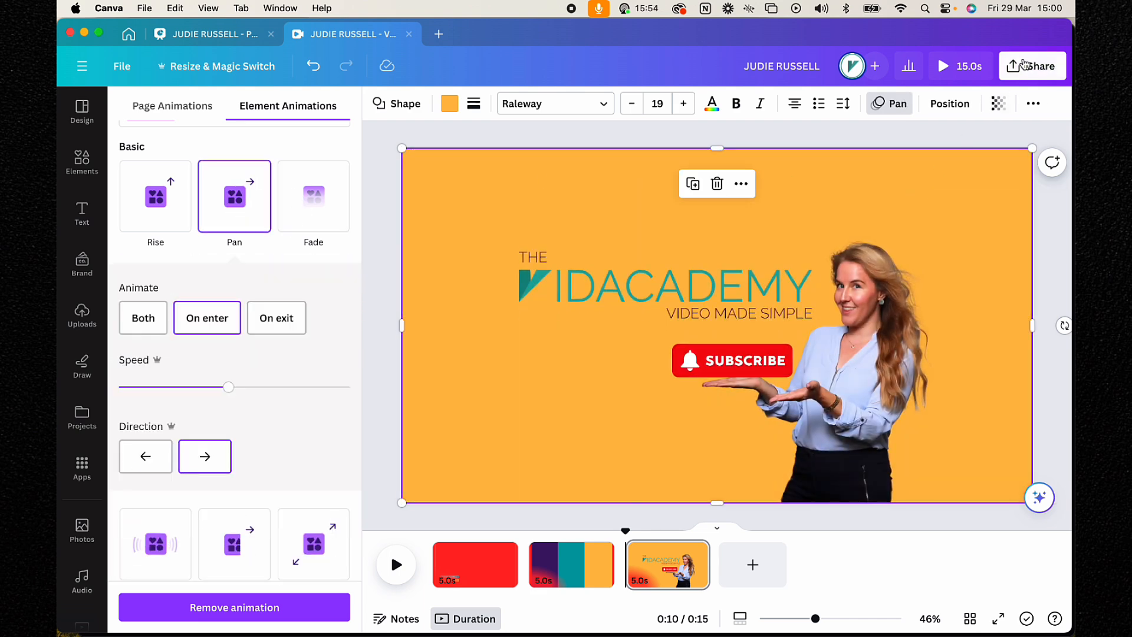
# Step: Download only page 3 as an MP4 video at 1080p
pyautogui.click(1027, 67)
pyautogui.click(885, 424)
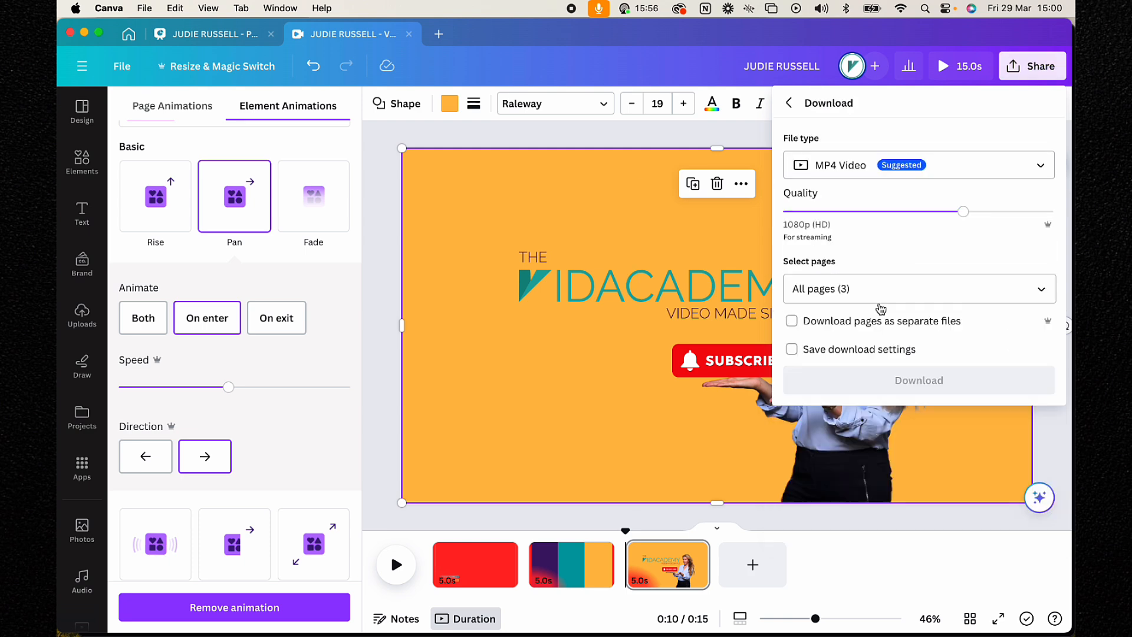
pyautogui.click(979, 290)
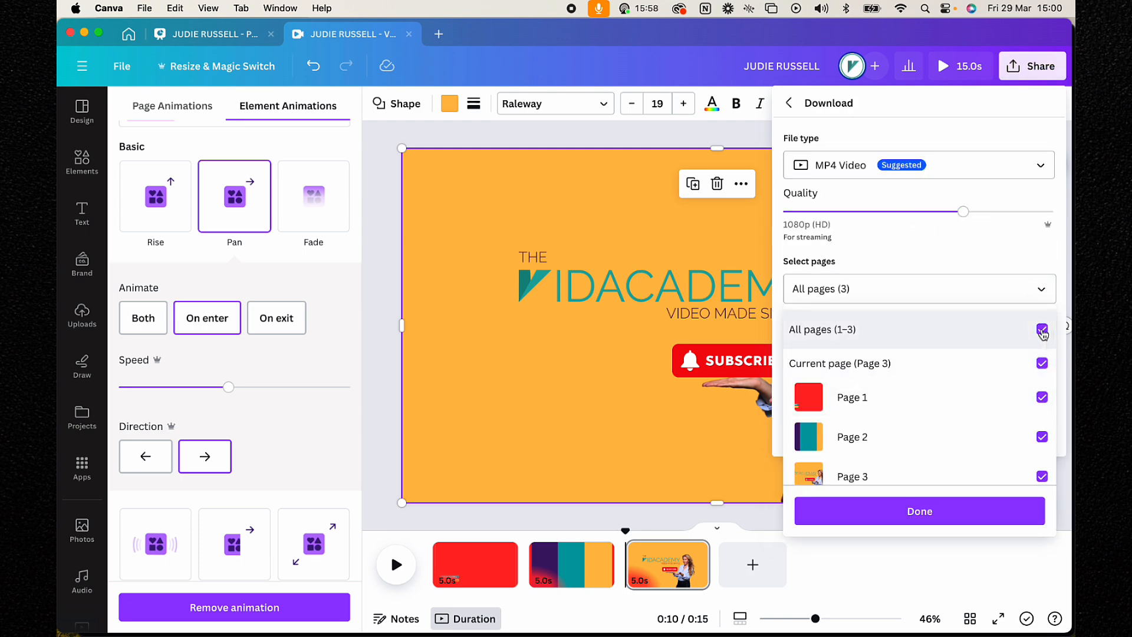
pyautogui.click(1041, 329)
pyautogui.click(1042, 477)
pyautogui.click(940, 513)
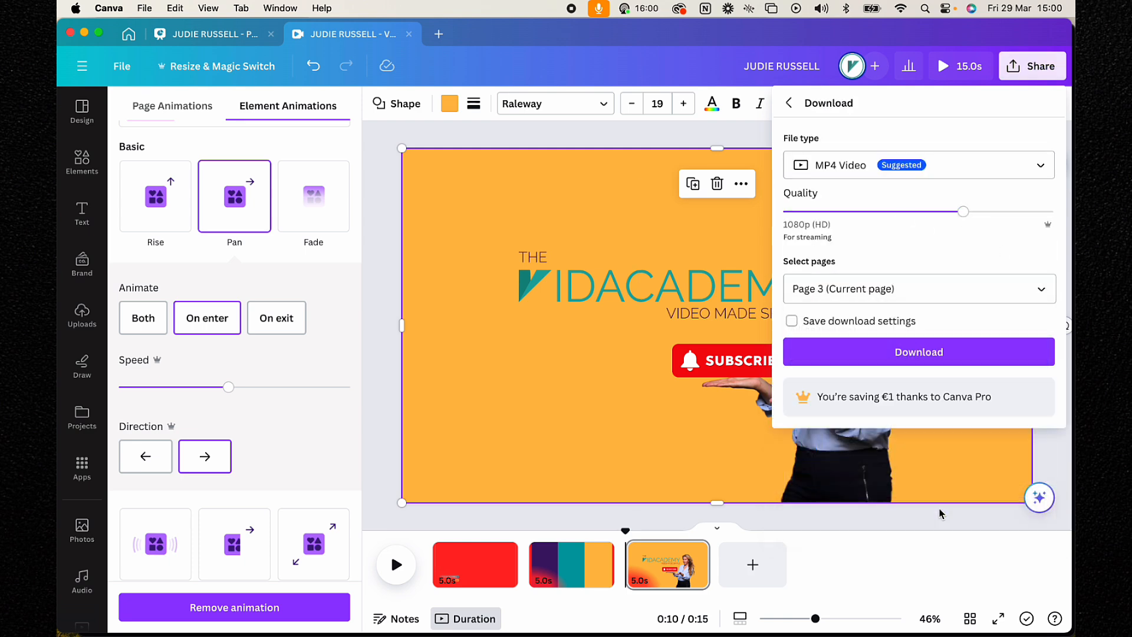
pyautogui.click(915, 359)
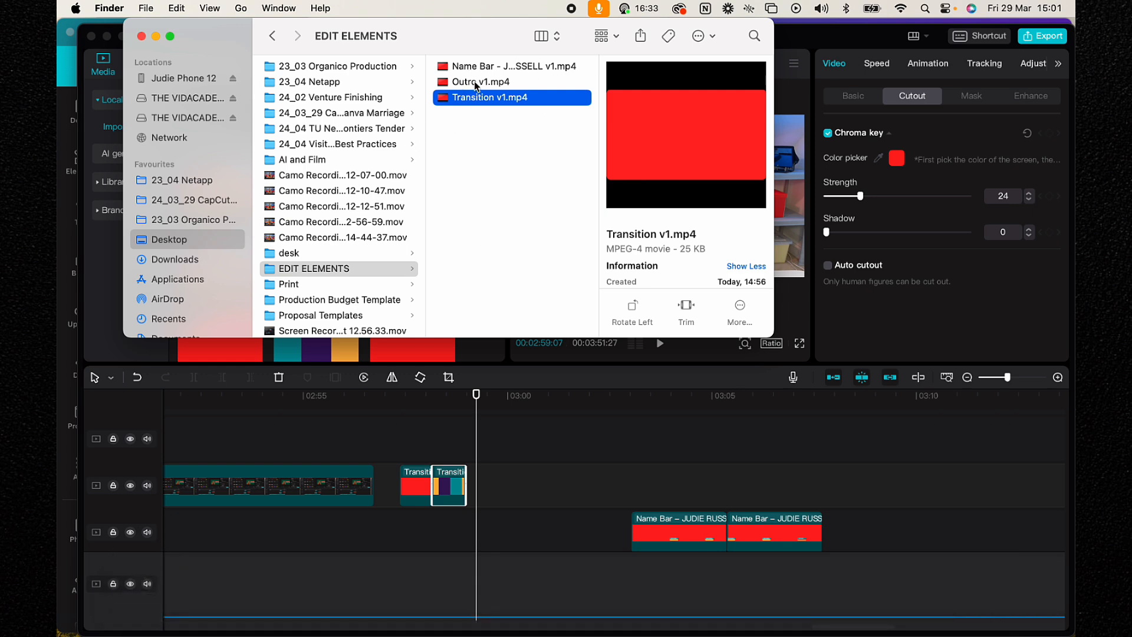
# Step: In CapCut, place Outro v1.mp4 from the EDIT ELEMENTS folder directly after the transition clips and chroma-key out its red at strength 15
pyautogui.moveTo(476, 86); pyautogui.dragTo(522, 494)
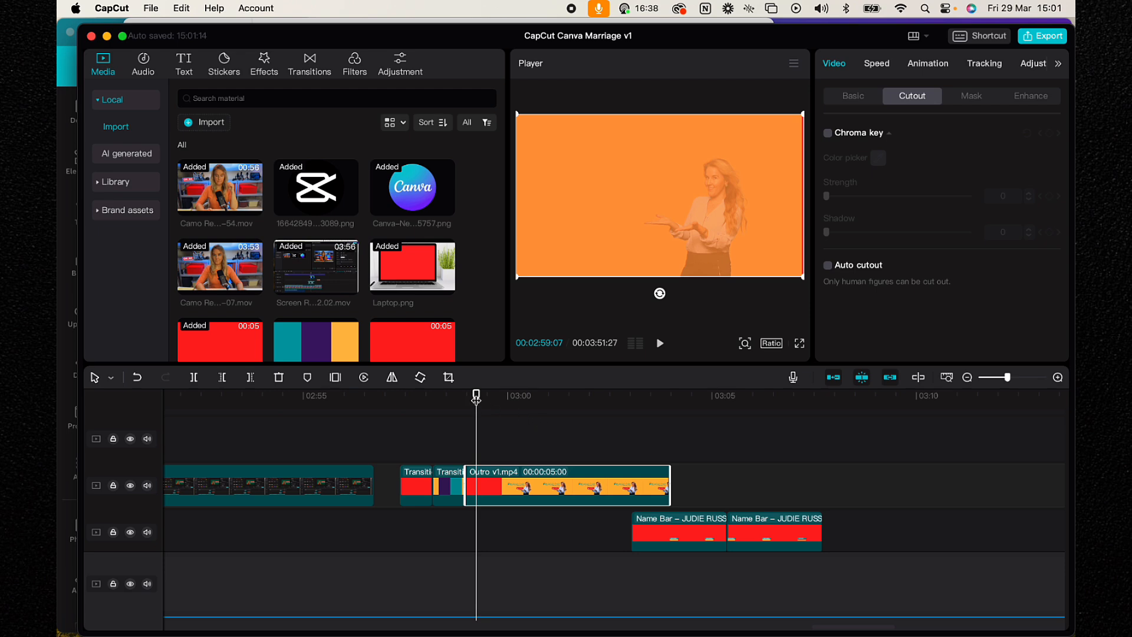
pyautogui.moveTo(476, 399); pyautogui.dragTo(466, 398)
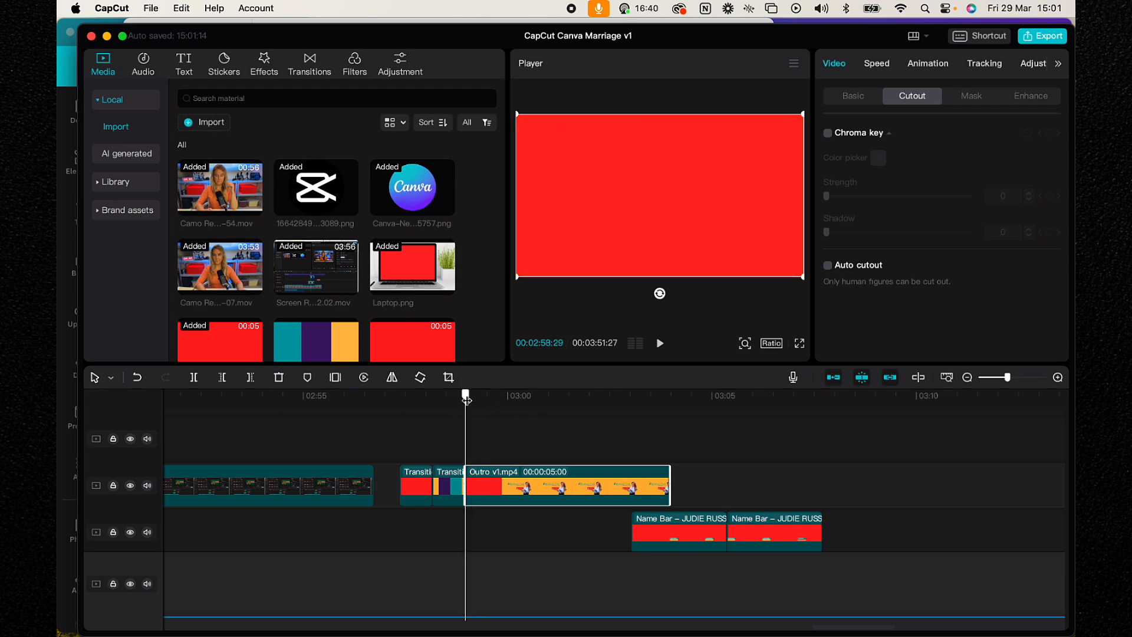
pyautogui.click(828, 134)
pyautogui.click(879, 159)
pyautogui.click(707, 198)
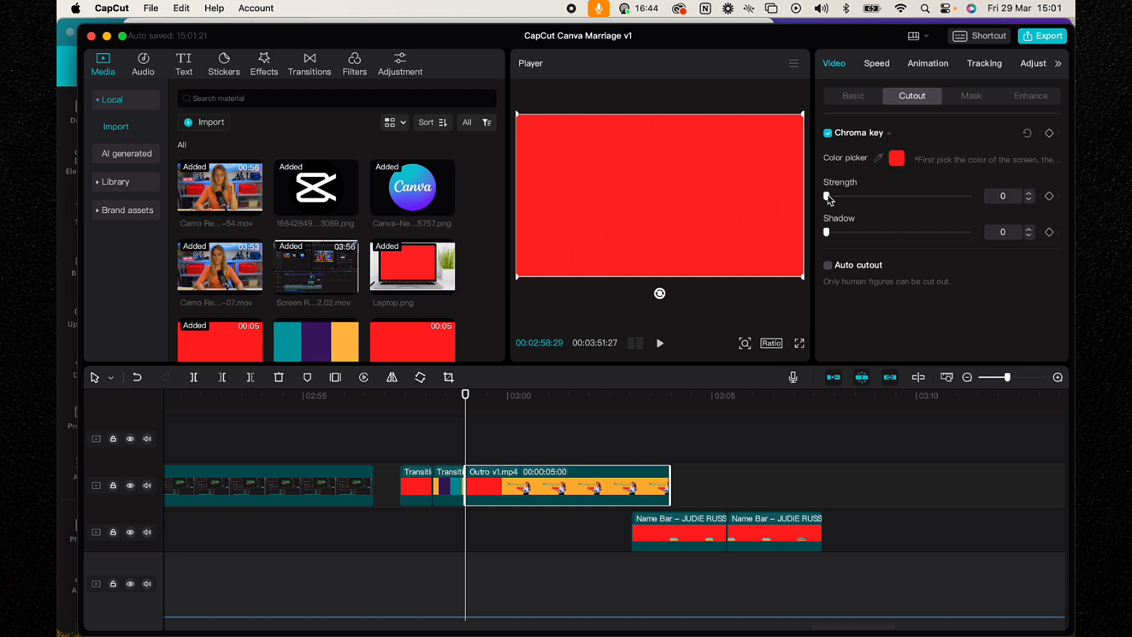
pyautogui.moveTo(827, 197); pyautogui.dragTo(857, 197)
pyautogui.press('space')
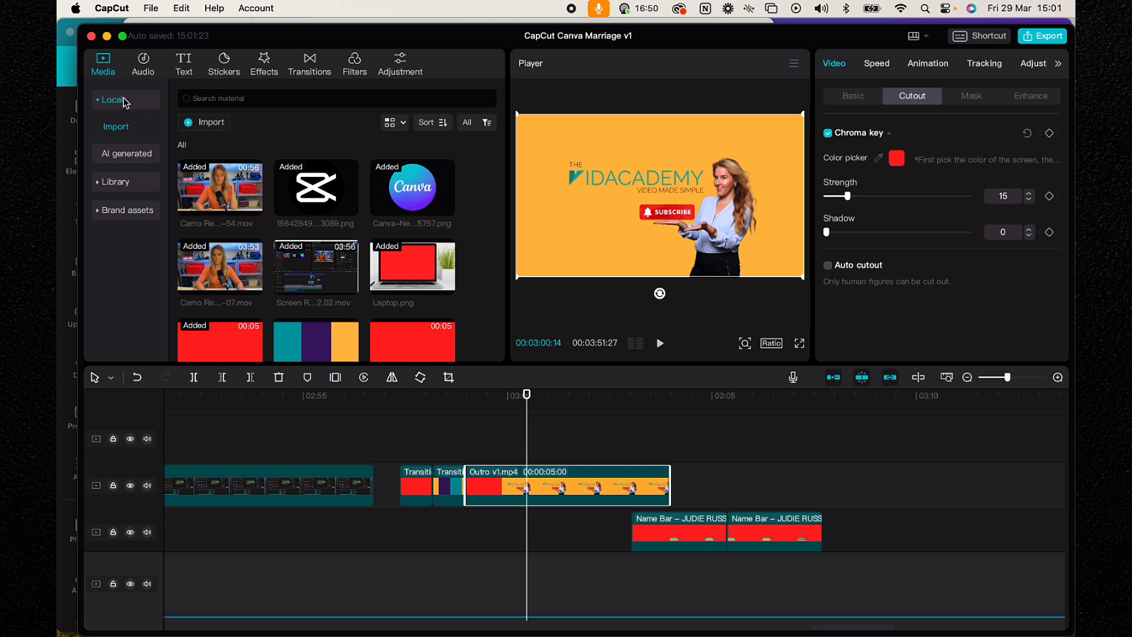
# Step: Search the sound effects for "ping", add the Ping effect beneath the outro clip and play it back
pyautogui.click(147, 64)
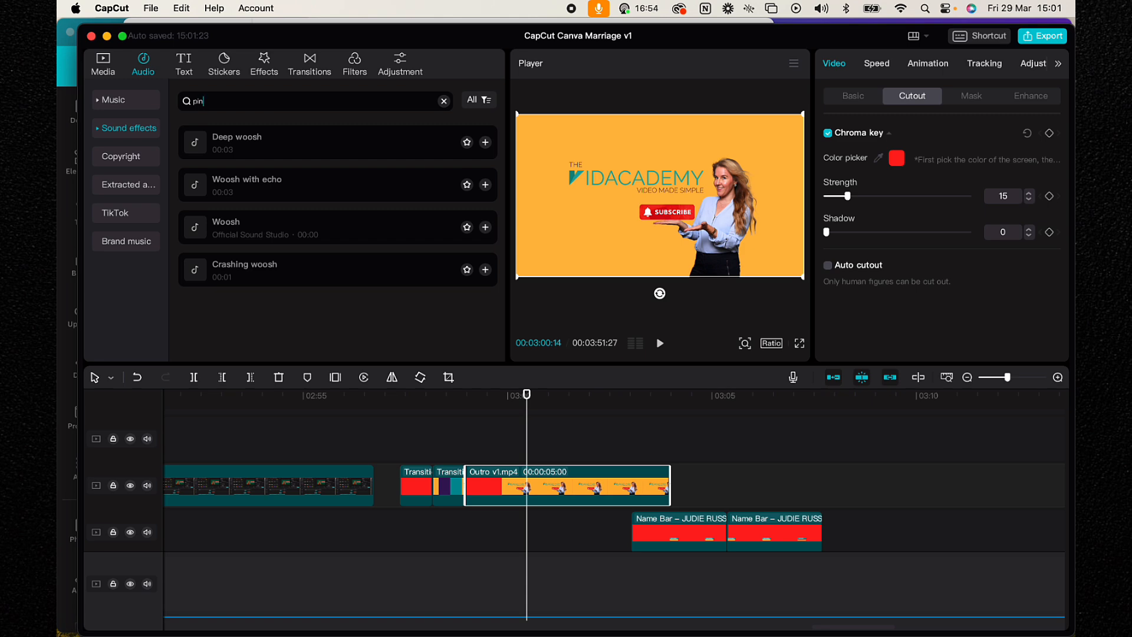
pyautogui.write('g')
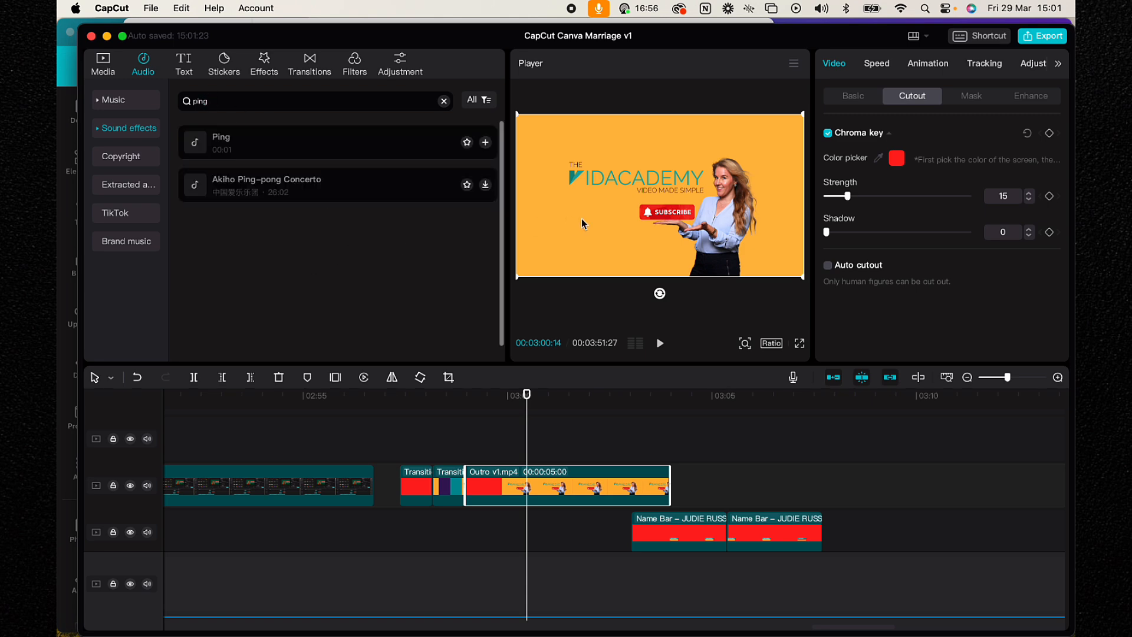
pyautogui.click(247, 145)
pyautogui.moveTo(247, 145); pyautogui.dragTo(506, 540)
pyautogui.click(500, 399)
pyautogui.press('space')
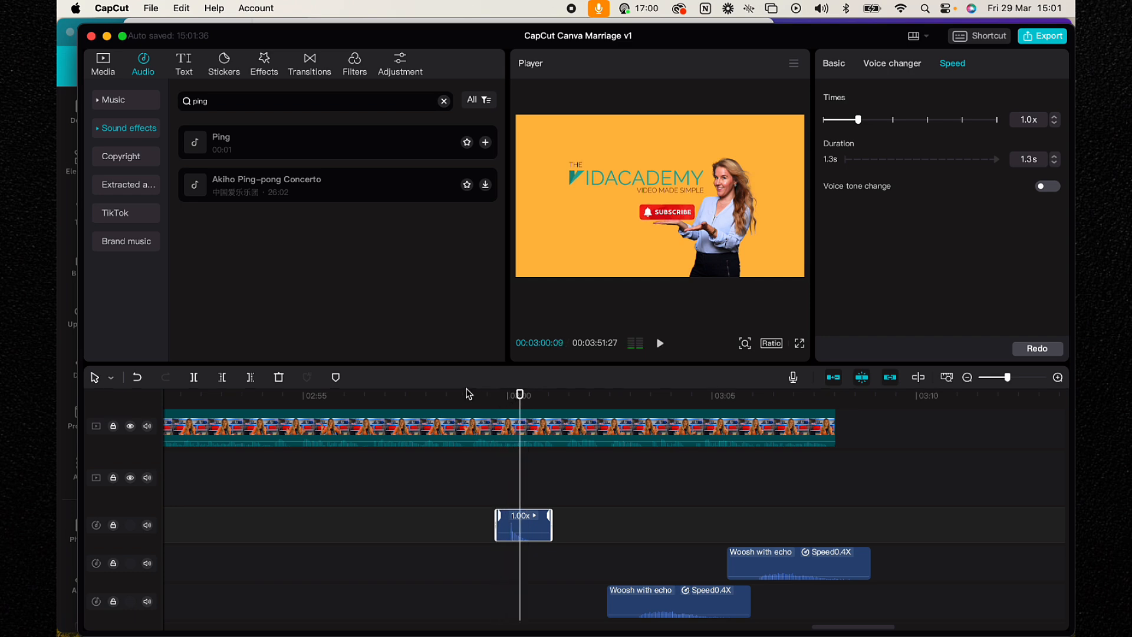
# Step: Move the Ping sound effect about half a second earlier, to where the subscribe button pops in, and play it back
pyautogui.click(470, 394)
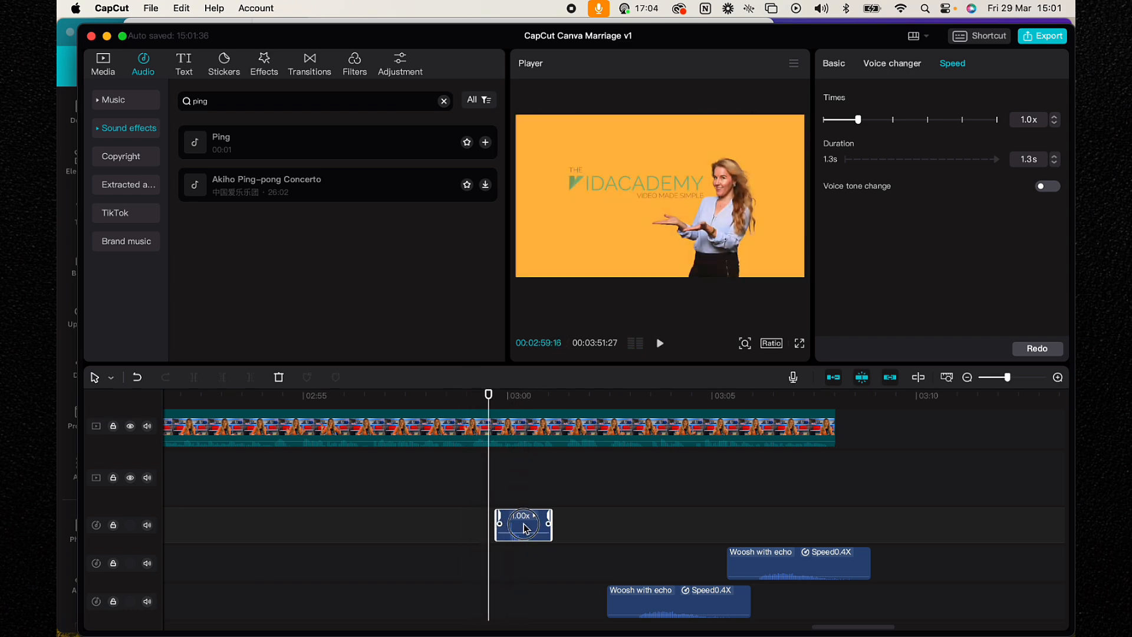
pyautogui.moveTo(526, 528); pyautogui.dragTo(498, 527)
pyautogui.click(504, 530)
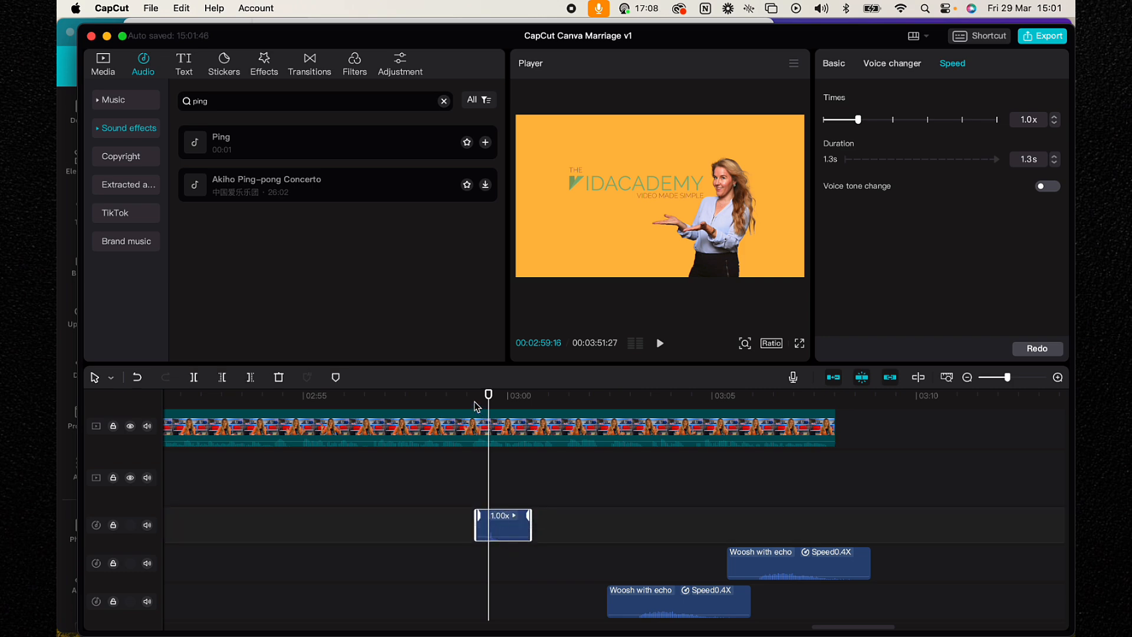
pyautogui.press('space')
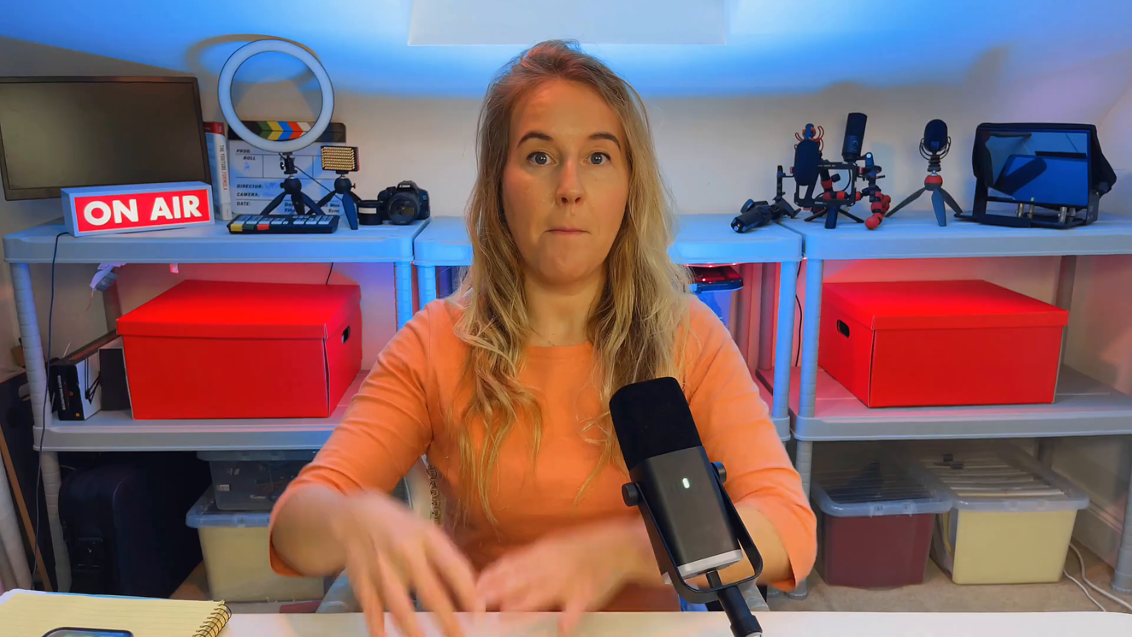